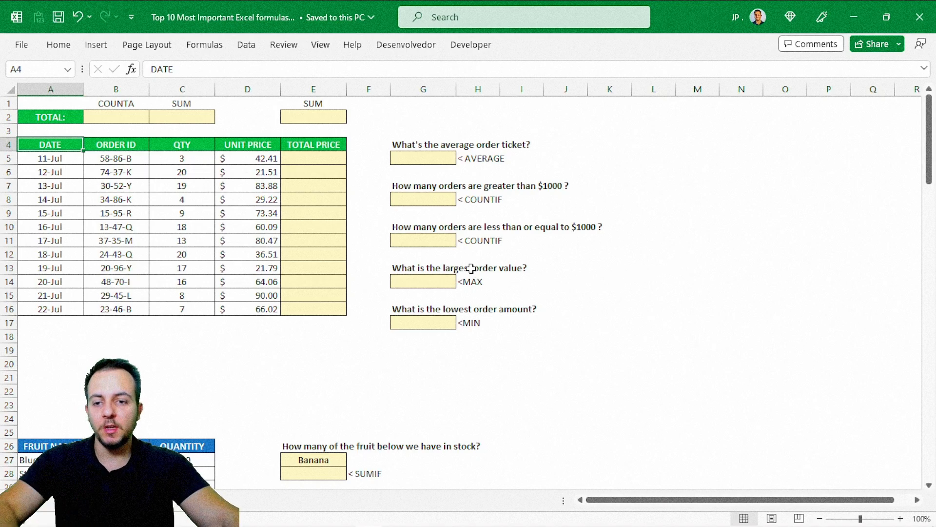
# Step: Examine the order table's columns from DATE through ORDER ID, QTY, UNIT PRICE and TOTAL PRICE
pyautogui.scroll(2, 282, 290)
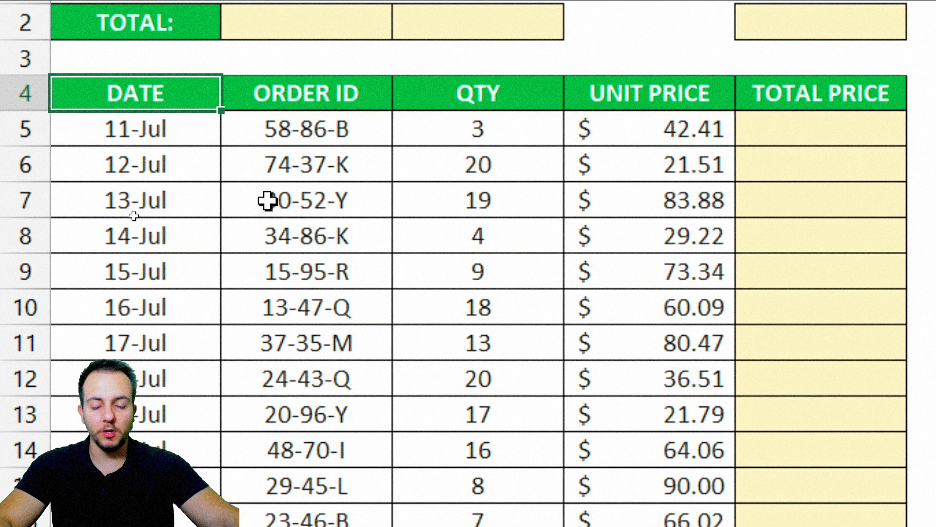
pyautogui.moveTo(183, 93); pyautogui.dragTo(147, 237)
pyautogui.moveTo(297, 97); pyautogui.dragTo(283, 209)
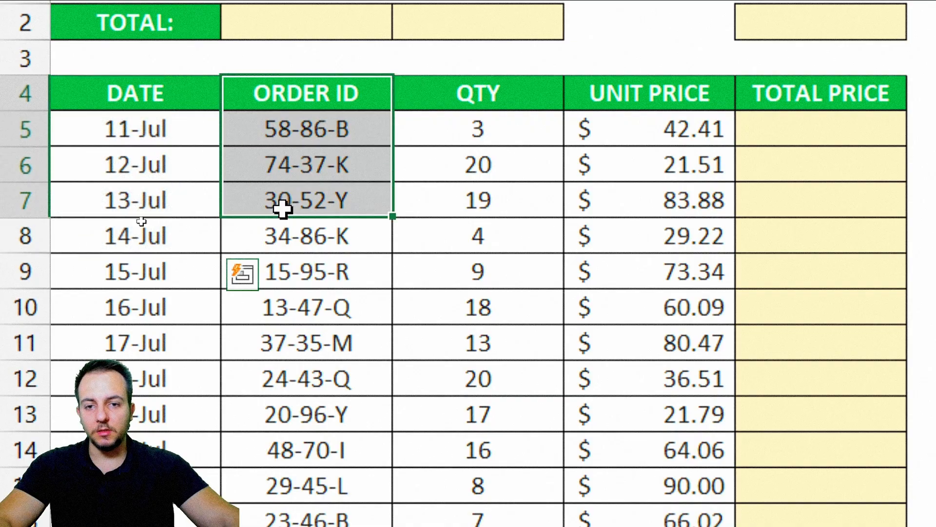
pyautogui.moveTo(483, 92); pyautogui.dragTo(480, 197)
pyautogui.moveTo(621, 105); pyautogui.dragTo(621, 196)
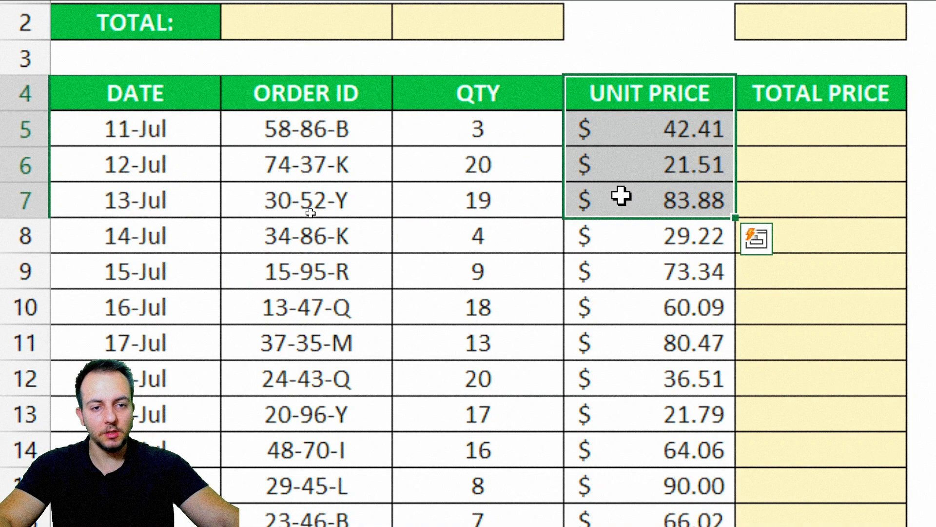
pyautogui.moveTo(870, 98); pyautogui.dragTo(831, 163)
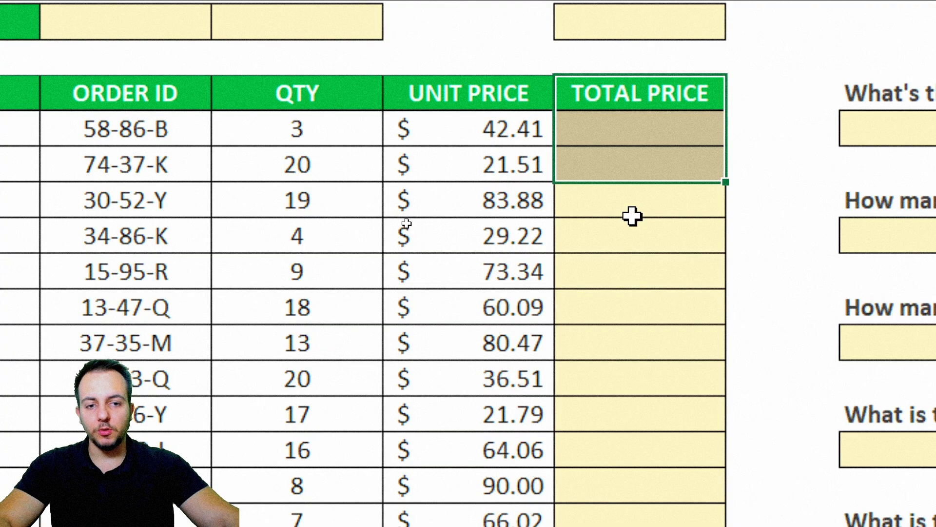
# Step: Examine the order table row by row, starting from row 5, comparing quantity, unit price and the empty total
pyautogui.click(646, 138)
pyautogui.hotkey('shift', 'space')
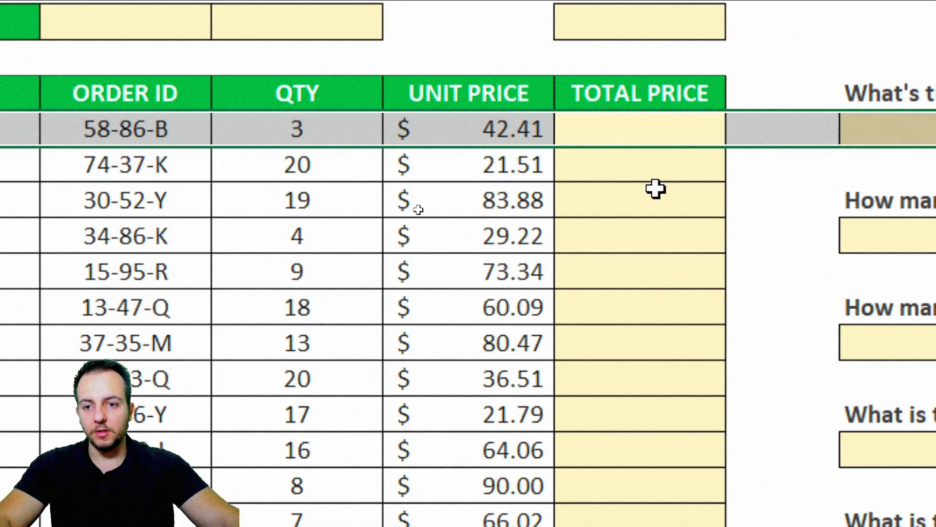
pyautogui.press('Down')
pyautogui.hotkey('shift', 'space')
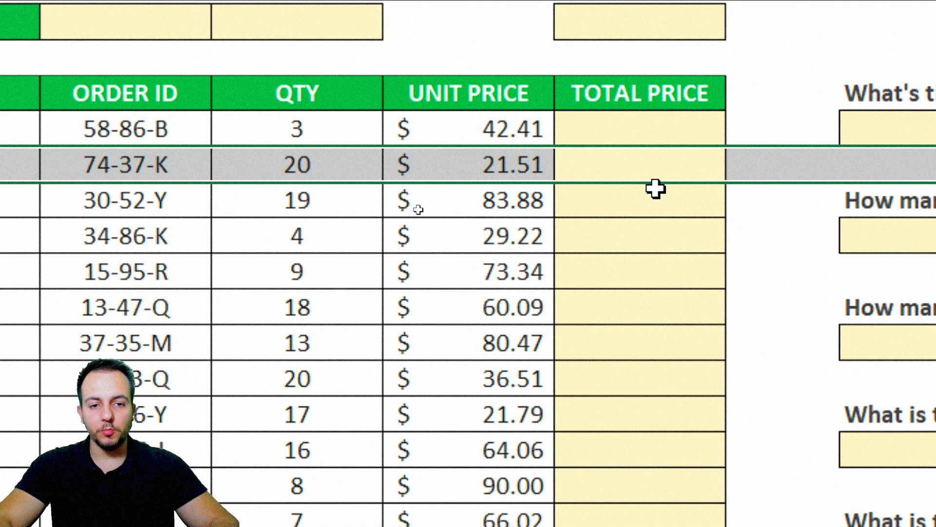
pyautogui.press('Down')
pyautogui.hotkey('shift', 'space')
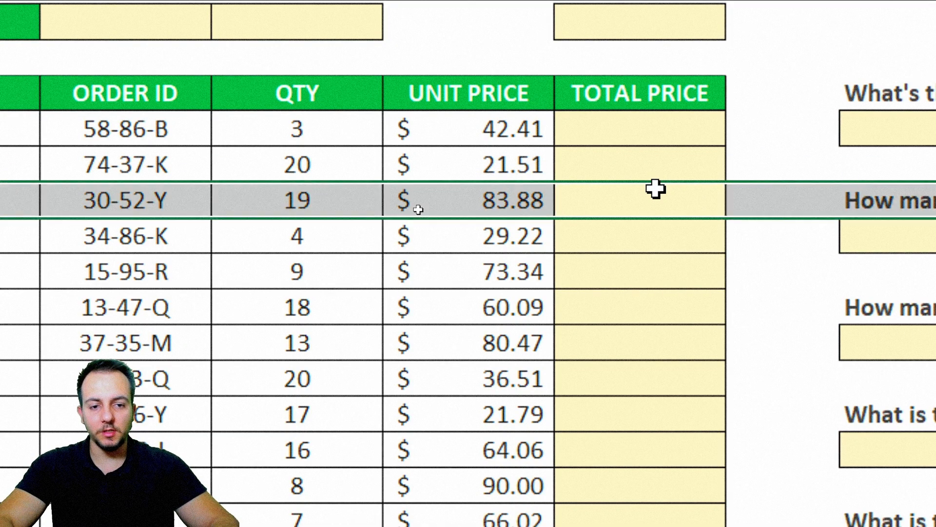
pyautogui.press('Down')
pyautogui.hotkey('shift', 'space')
pyautogui.press('Down')
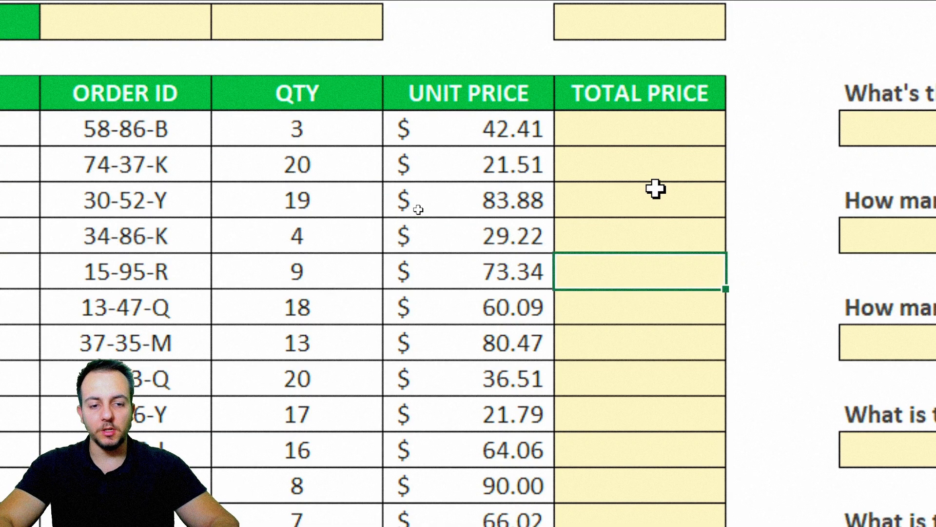
pyautogui.press('Down')
pyautogui.hotkey('shift', 'Down')
pyautogui.hotkey('shift', 'space')
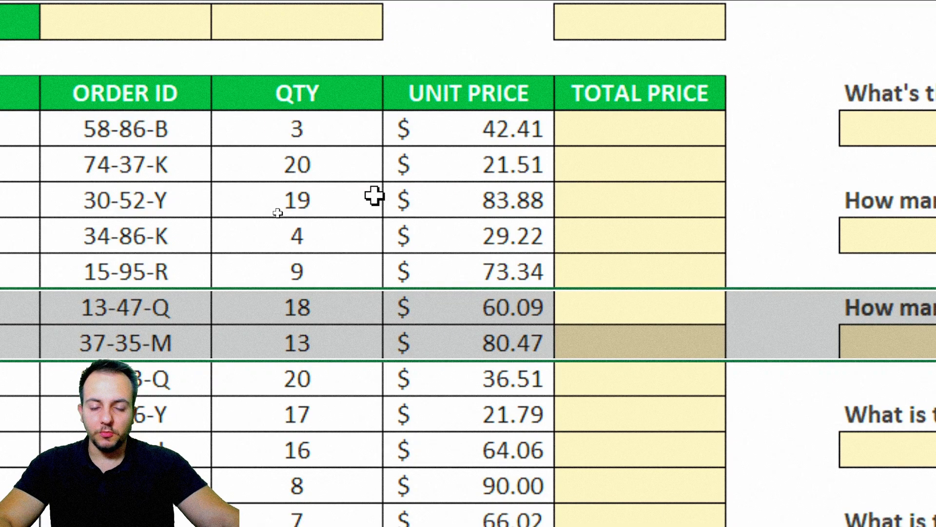
# Step: Enter the formula =C5*D5 in E5 to multiply the first order's quantity by its unit price
pyautogui.click(684, 125)
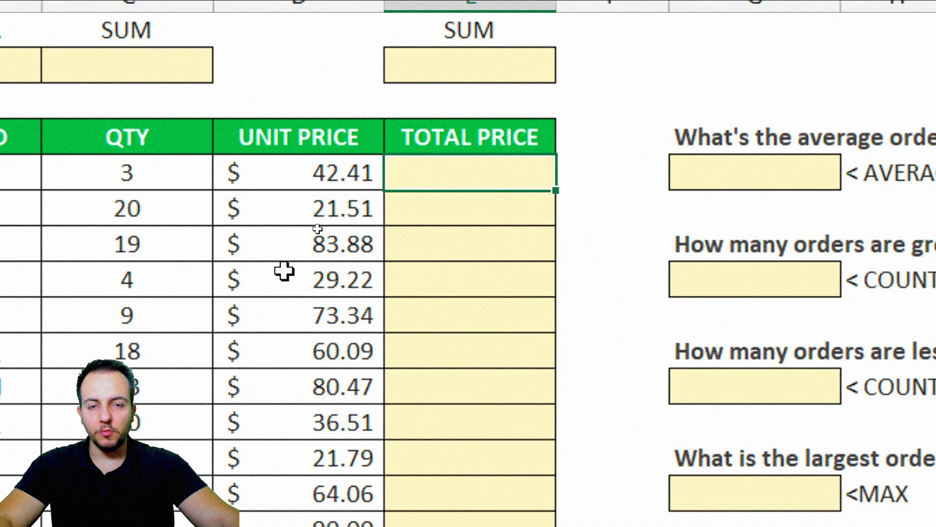
pyautogui.write('=')
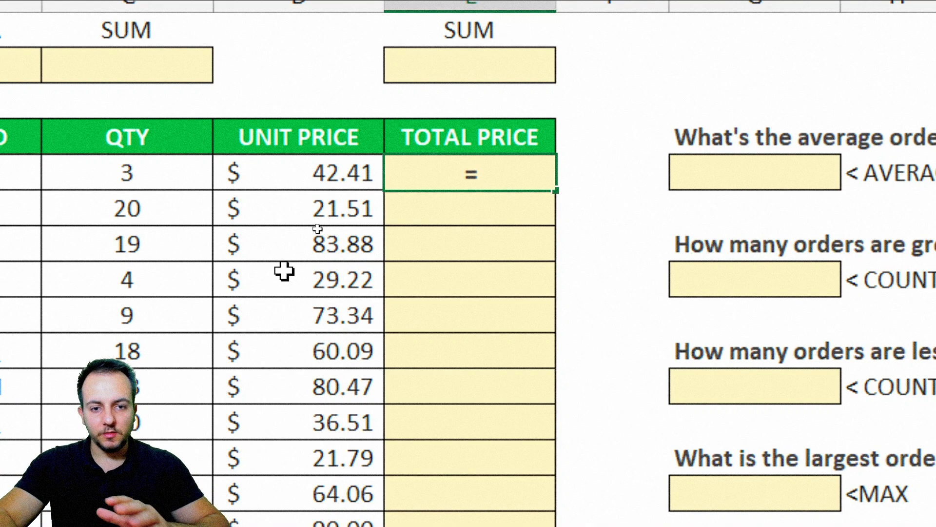
pyautogui.click(189, 181)
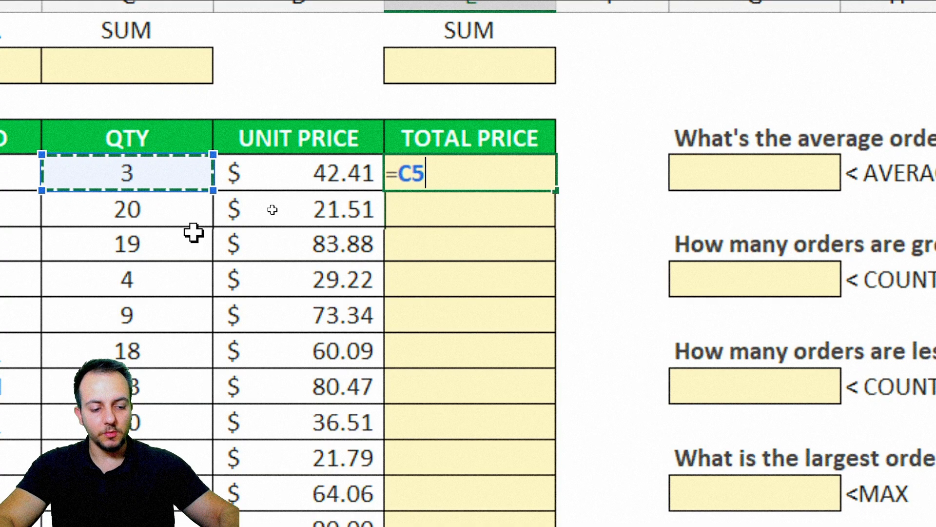
pyautogui.write('*')
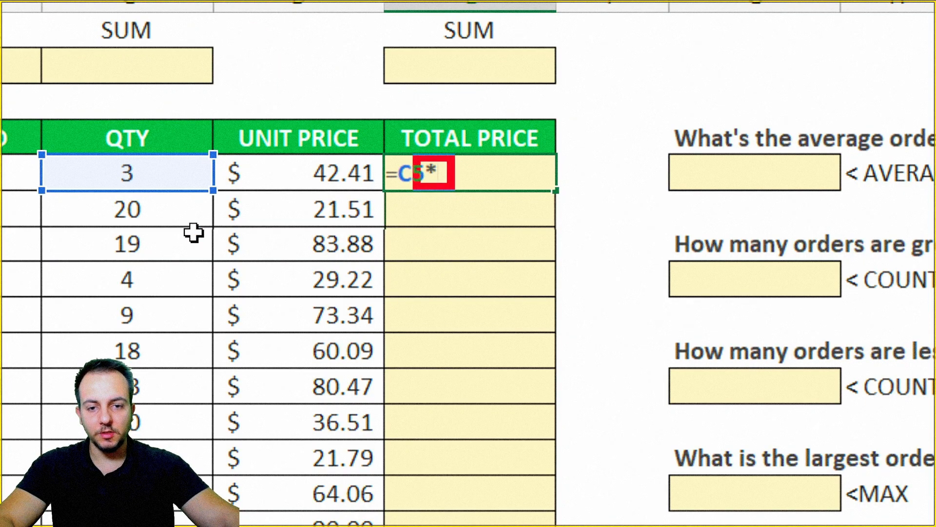
pyautogui.press('BackSpace')
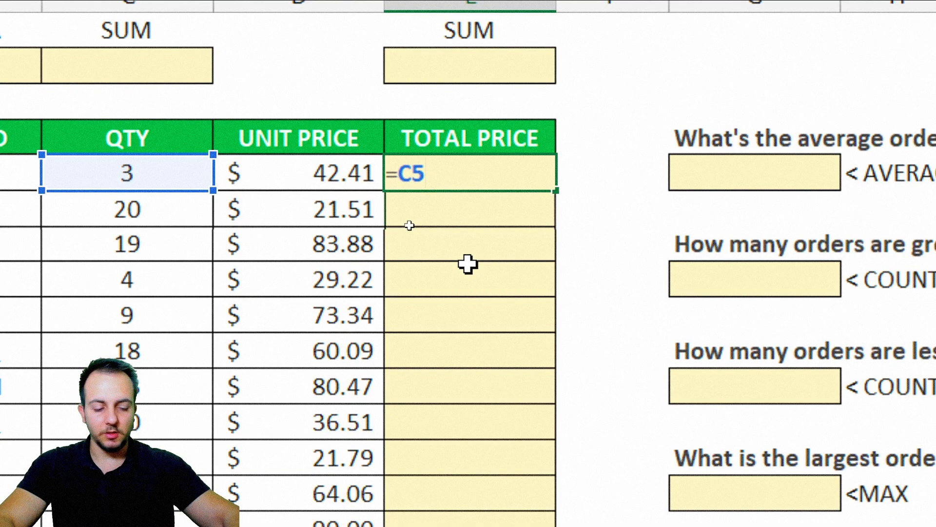
pyautogui.click(319, 170)
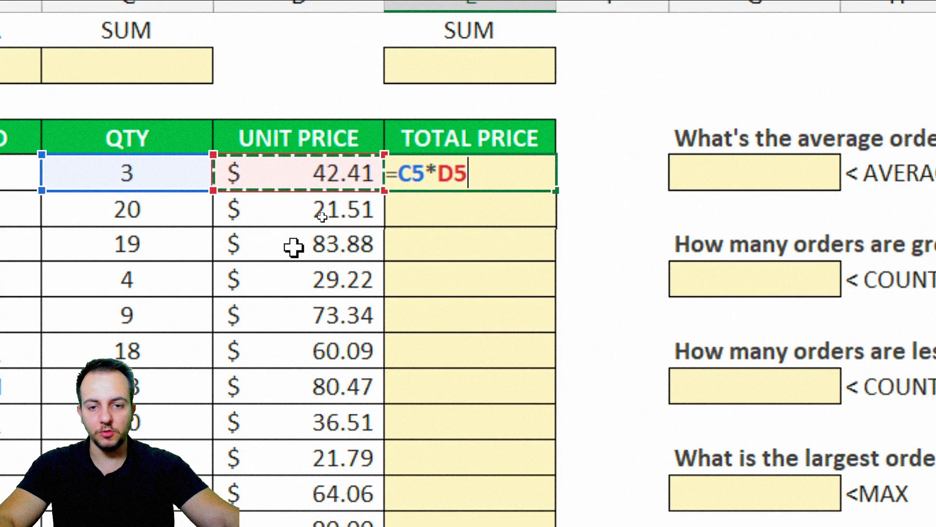
pyautogui.press('Return')
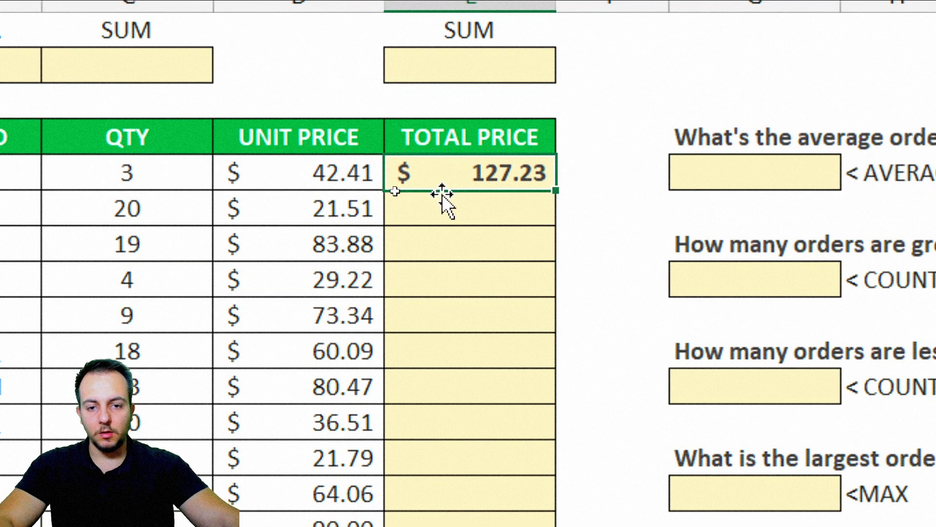
# Step: Enter the formula =C6*D6 in E6 to calculate the second order's total price
pyautogui.write('=')
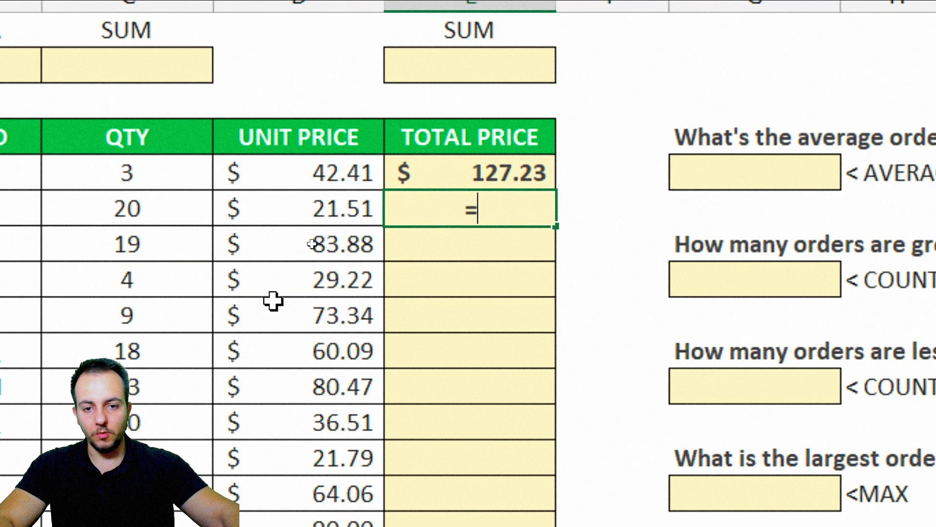
pyautogui.click(163, 218)
pyautogui.write('*')
pyautogui.click(276, 216)
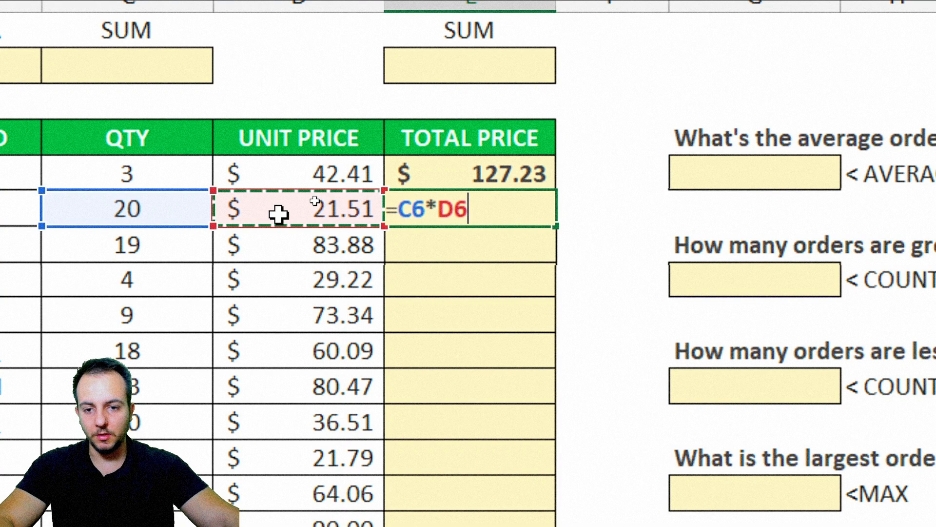
pyautogui.press('Return')
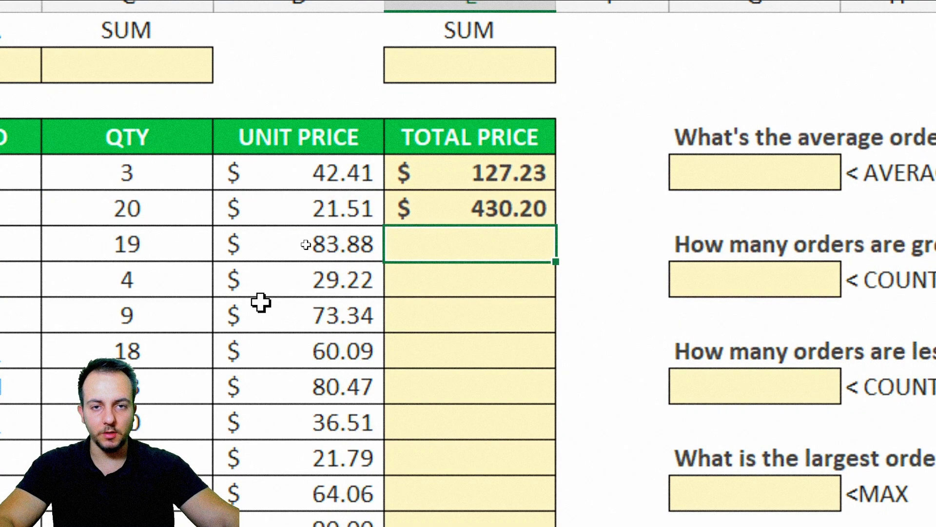
# Step: Look over the remaining order rows that have no total price formula
pyautogui.press('Down')
pyautogui.press('Down')
pyautogui.press('Down')
pyautogui.press('Down')
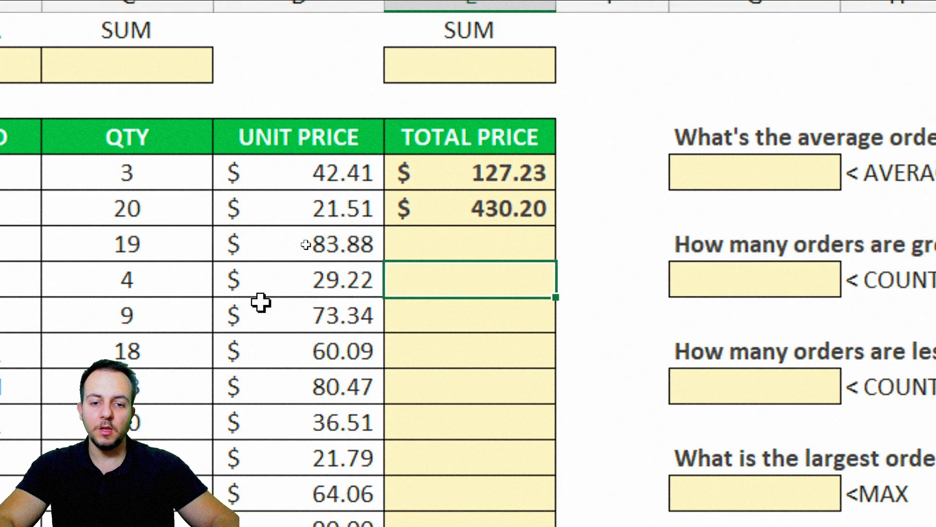
pyautogui.hotkey('shift', 'space')
pyautogui.press('Up')
pyautogui.press('Up')
pyautogui.press('Up')
pyautogui.press('Up')
pyautogui.press('Up')
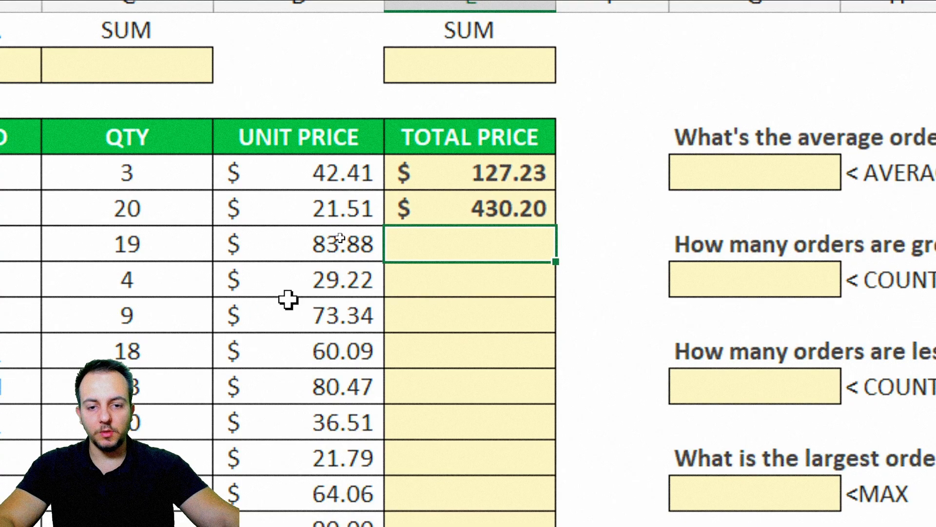
# Step: Check the formula in E6 and fill it down the TOTAL PRICE column through E16
pyautogui.click(506, 205)
pyautogui.doubleClick(520, 210)
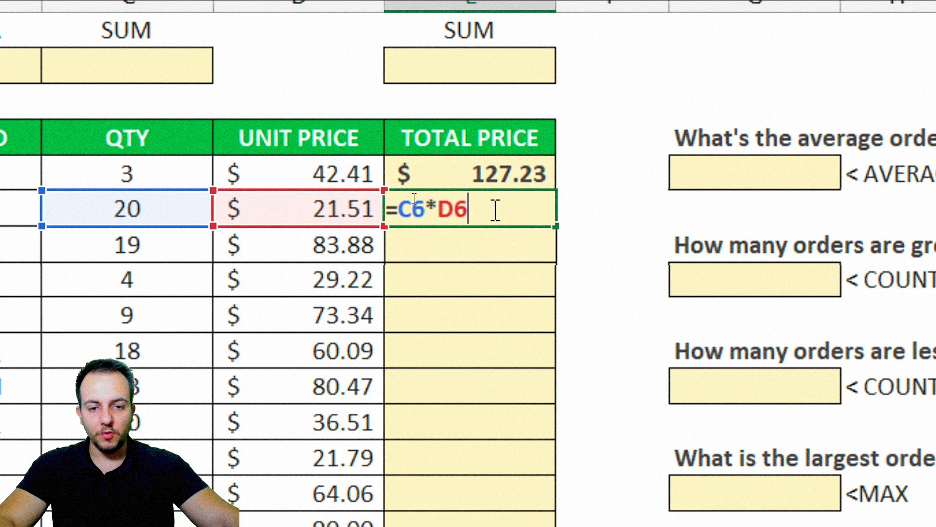
pyautogui.press('Escape')
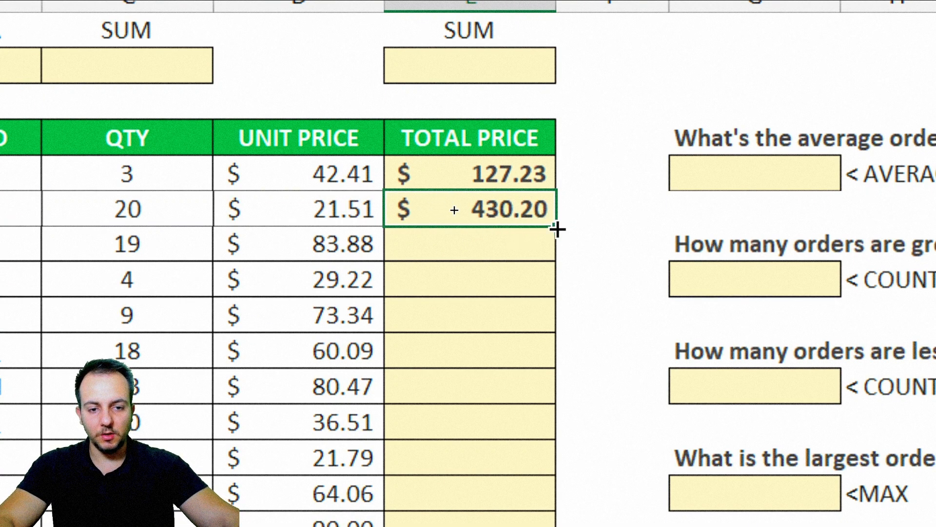
pyautogui.moveTo(554, 226); pyautogui.dragTo(555, 431)
# Step: Review the filled total prices row by row from row 7 against each order's quantity and unit price
pyautogui.click(490, 101)
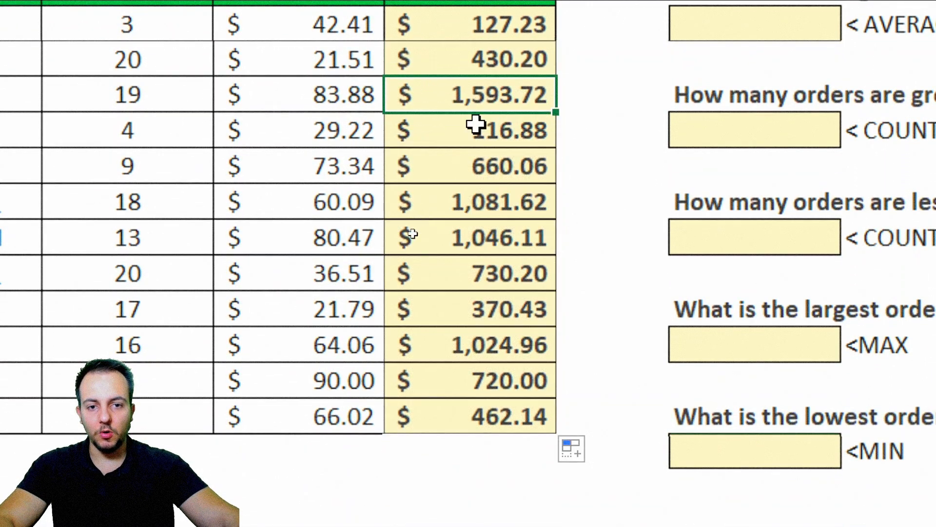
pyautogui.hotkey('shift', 'space')
pyautogui.click(480, 126)
pyautogui.hotkey('shift', 'space')
pyautogui.click(463, 162)
pyautogui.hotkey('shift', 'space')
pyautogui.click(449, 200)
pyautogui.hotkey('shift', 'space')
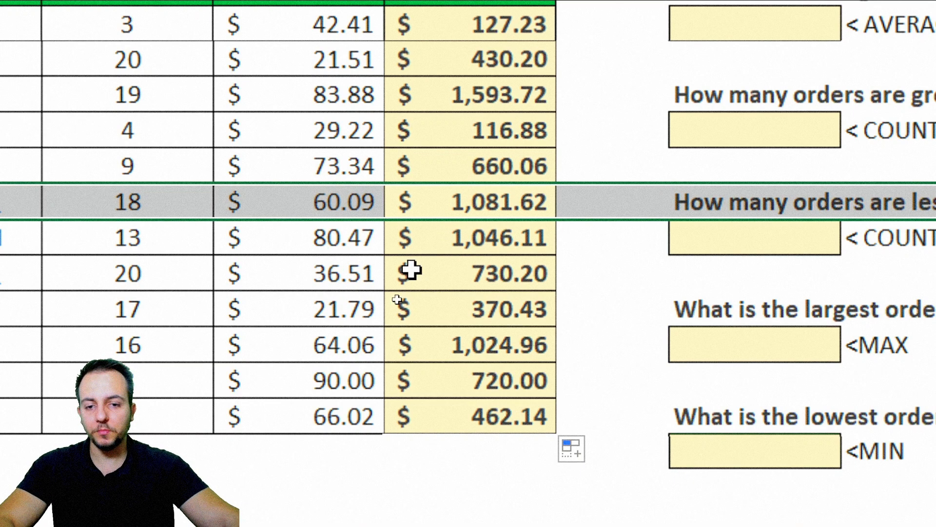
pyautogui.click(447, 265)
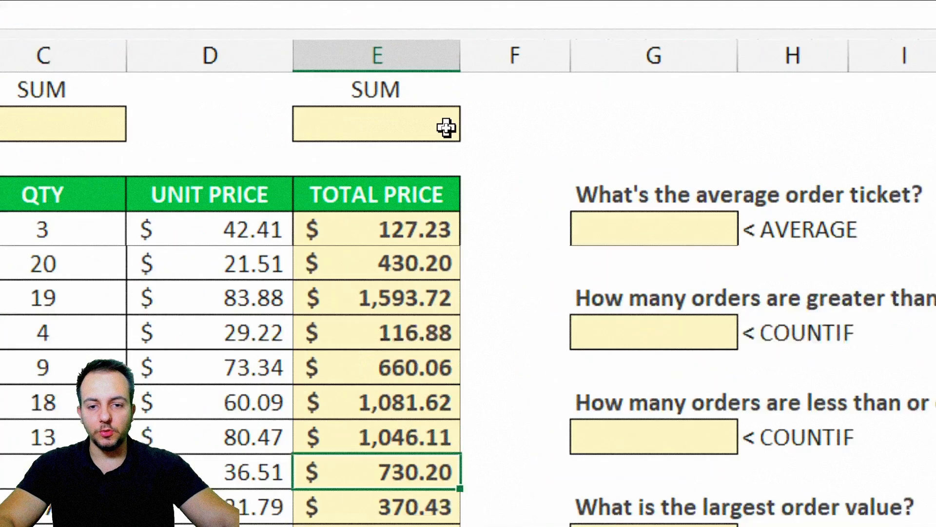
pyautogui.click(399, 122)
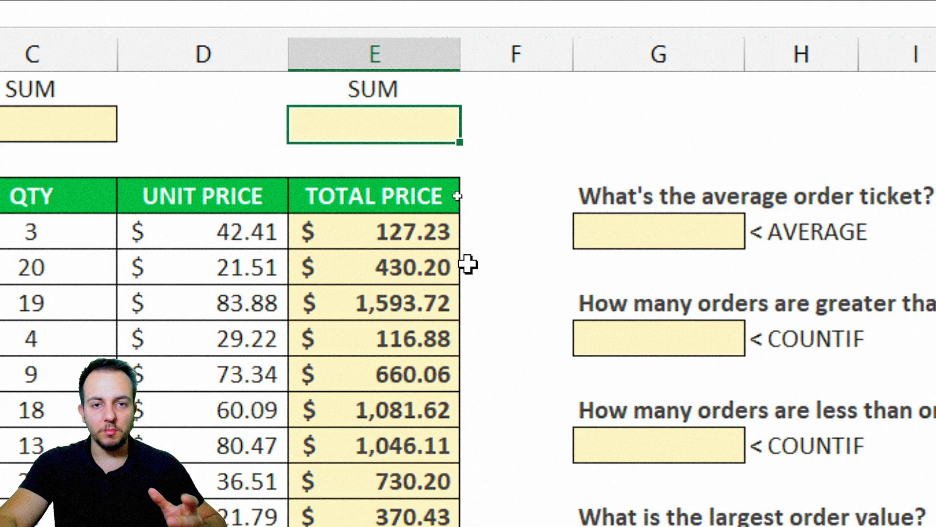
pyautogui.write('=')
pyautogui.click(418, 229)
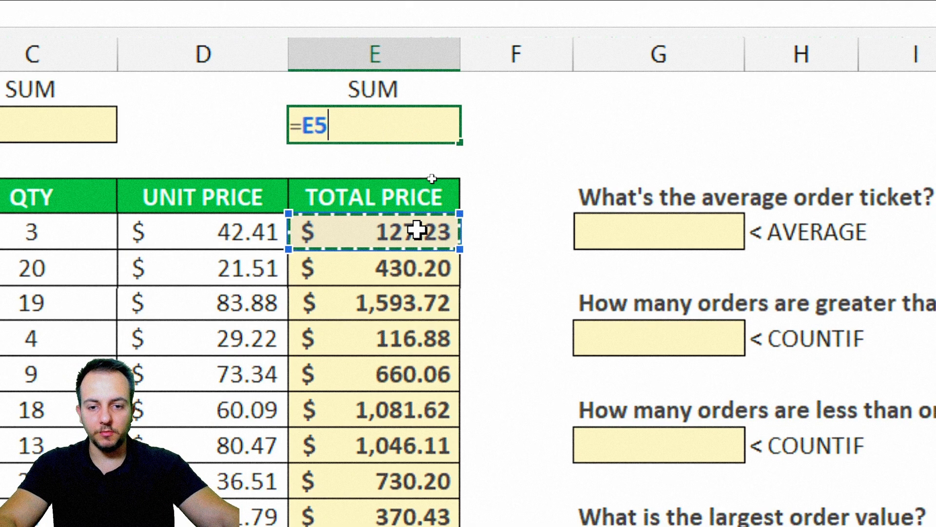
pyautogui.write('+')
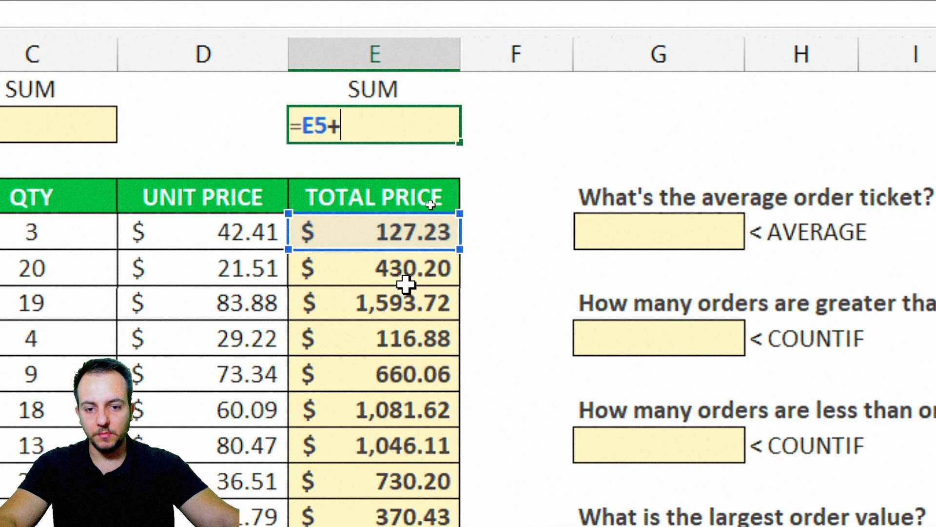
pyautogui.click(423, 275)
pyautogui.write('+')
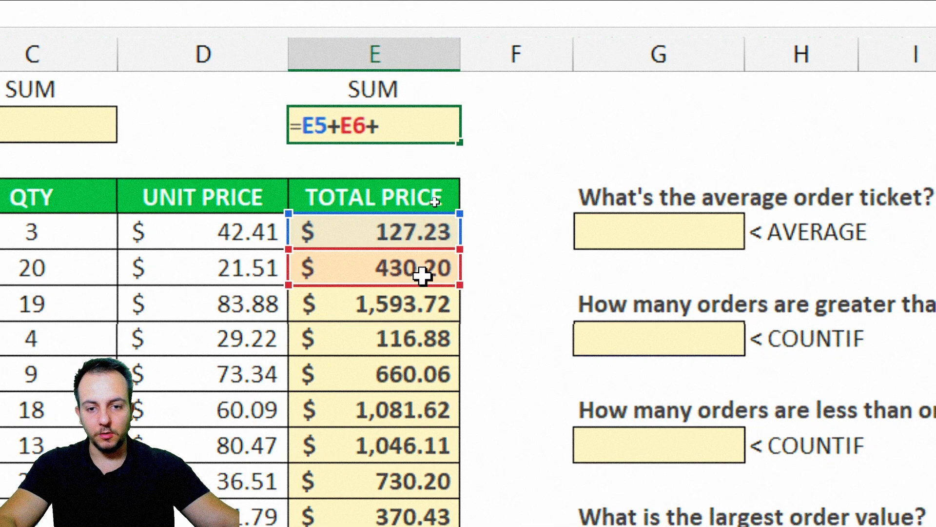
pyautogui.click(386, 306)
pyautogui.write('+')
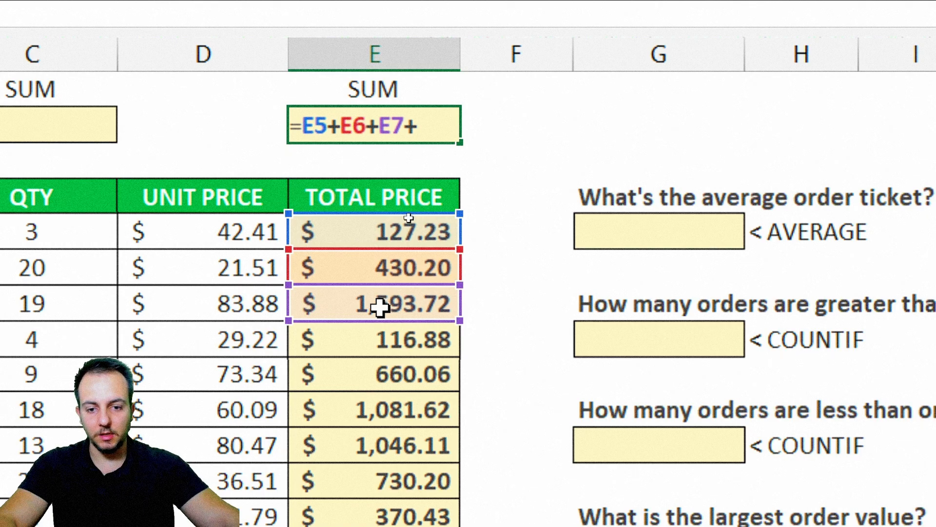
pyautogui.click(337, 336)
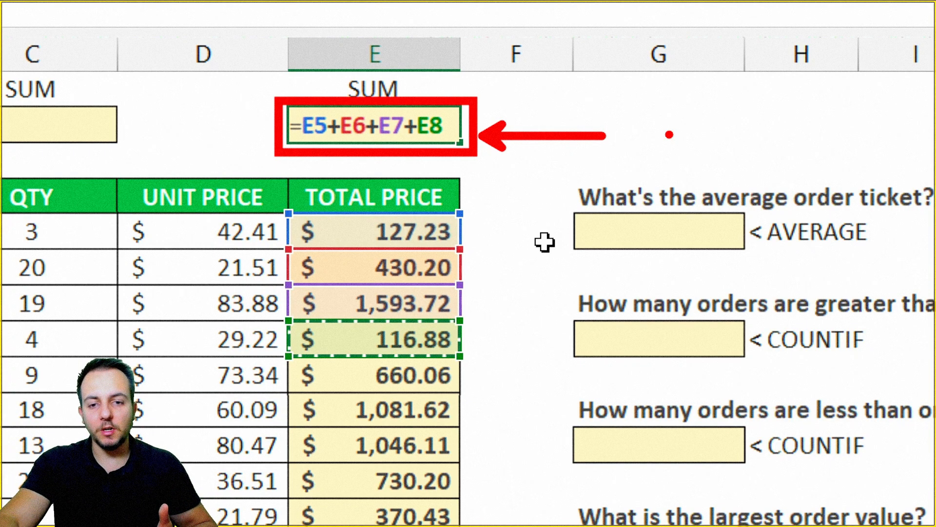
pyautogui.press('Escape')
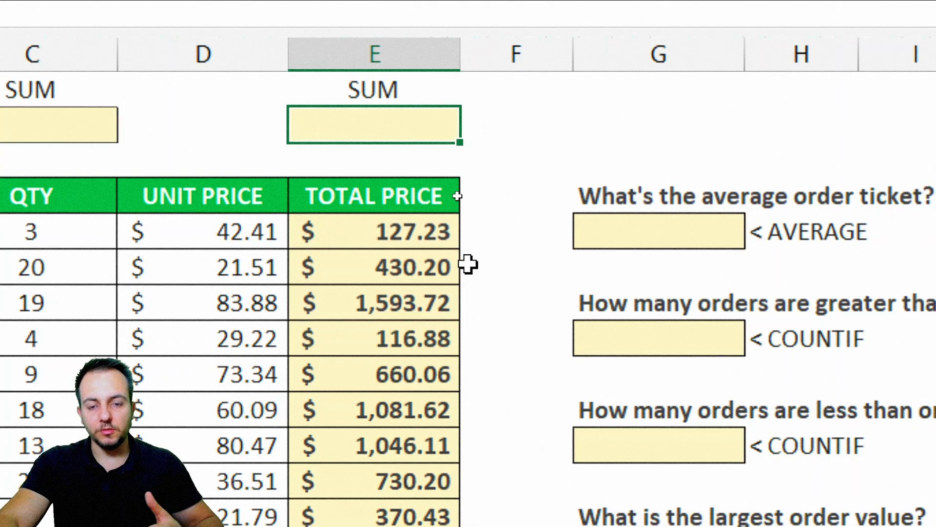
# Step: Begin a SUM formula in E2 for the total of the total prices
pyautogui.write('=SUM')
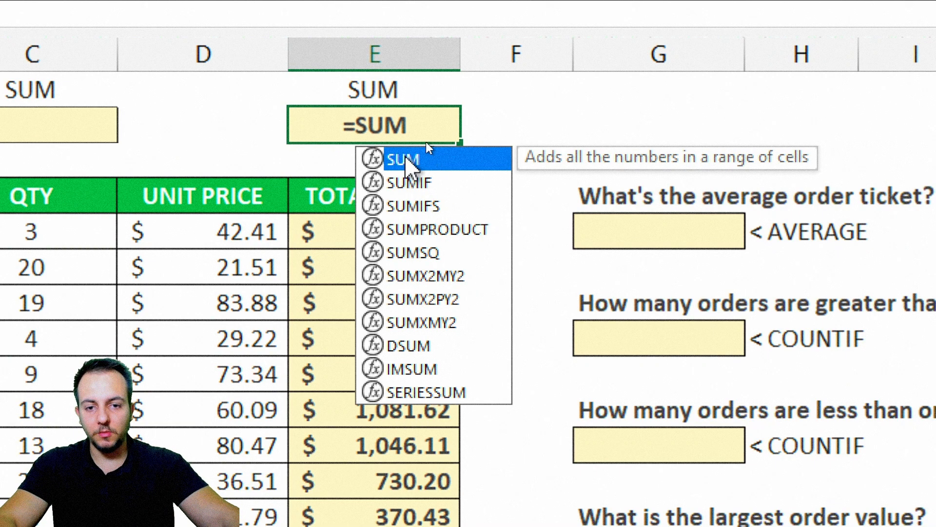
pyautogui.write('(')
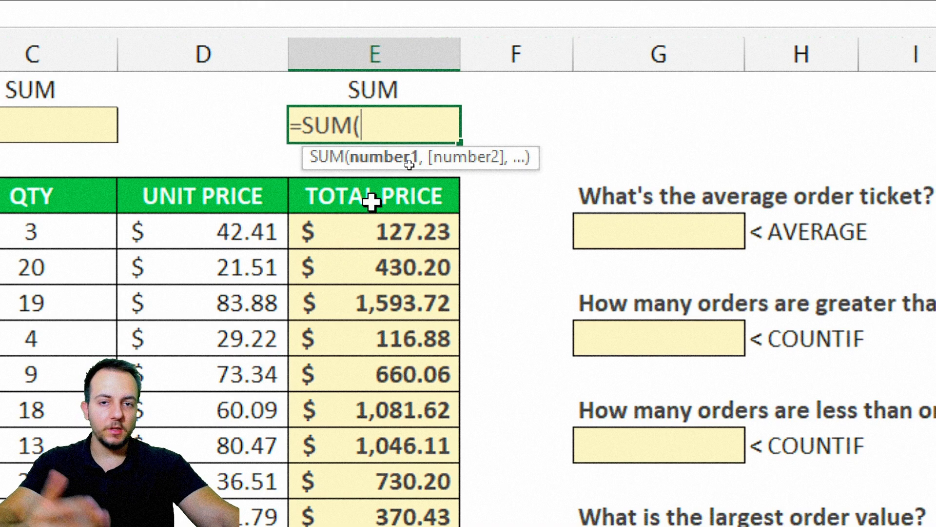
pyautogui.click(367, 232)
pyautogui.write(',')
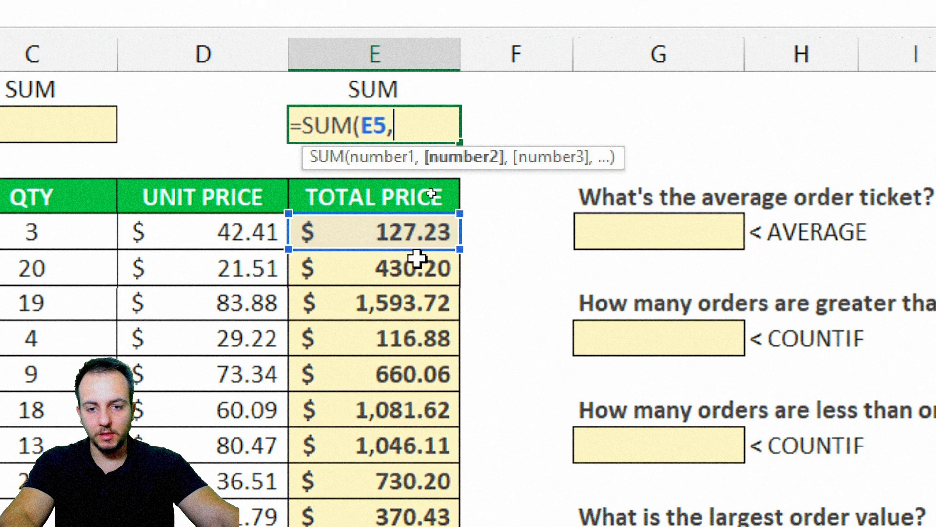
pyautogui.click(417, 262)
pyautogui.write(',')
pyautogui.click(385, 325)
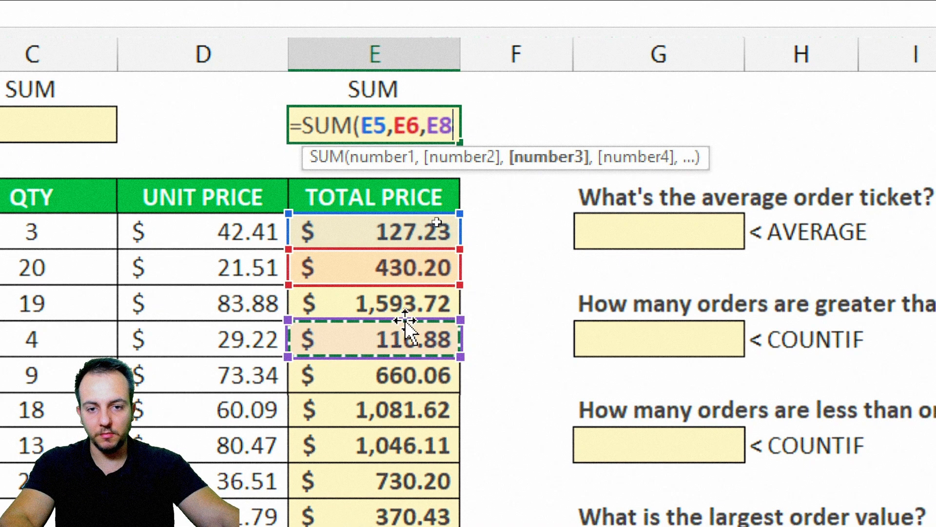
pyautogui.press('BackSpace')
pyautogui.press('BackSpace')
pyautogui.press('BackSpace')
pyautogui.press('BackSpace')
pyautogui.press('BackSpace')
pyautogui.press('BackSpace')
pyautogui.press('BackSpace')
pyautogui.press('BackSpace')
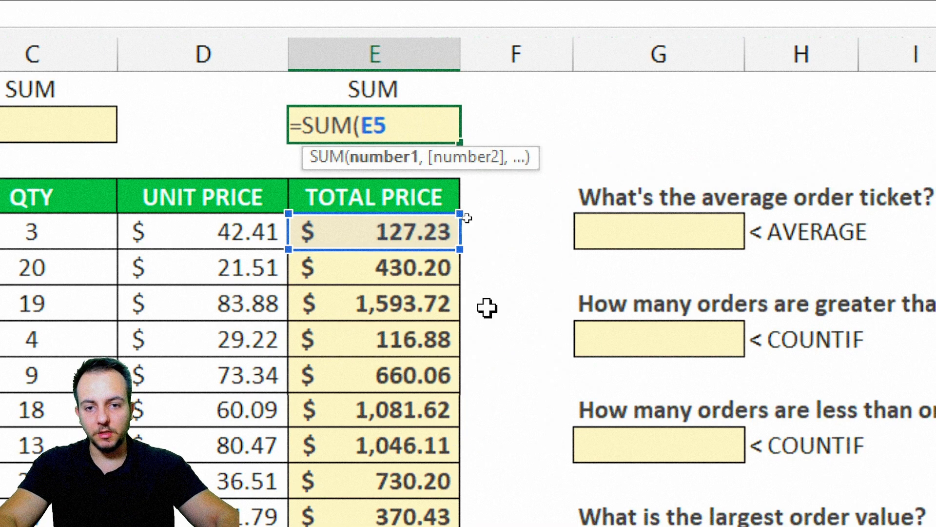
# Step: Complete the formula in E2 as =SUM(E5:E16) to add all order total prices
pyautogui.moveTo(382, 233); pyautogui.dragTo(400, 448)
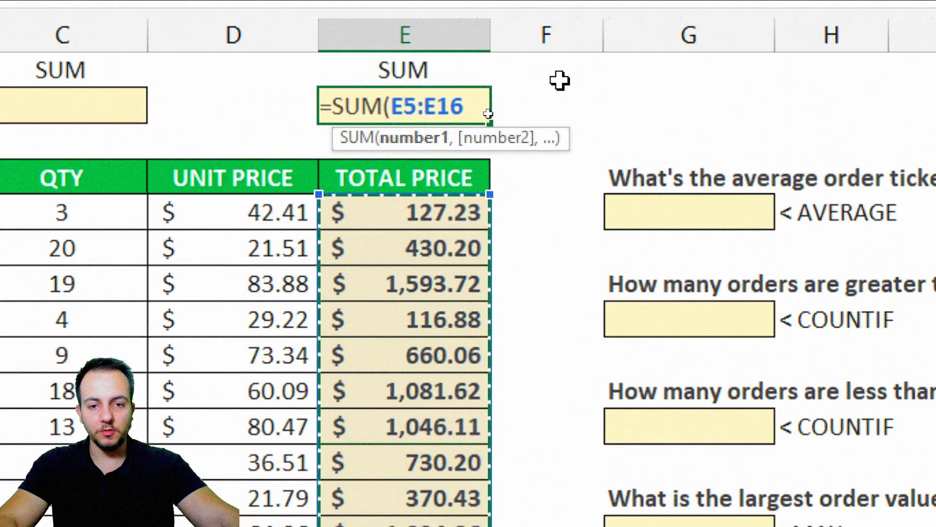
pyautogui.write(')')
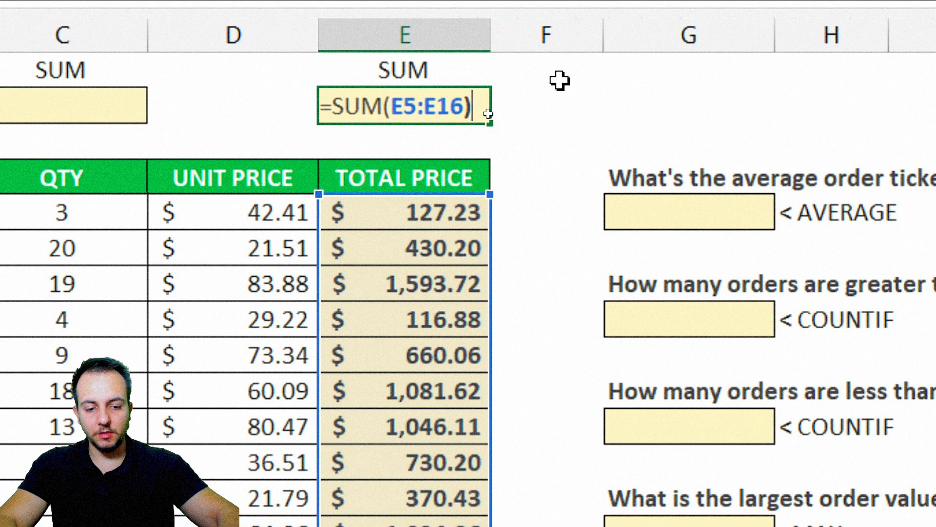
pyautogui.press('Return')
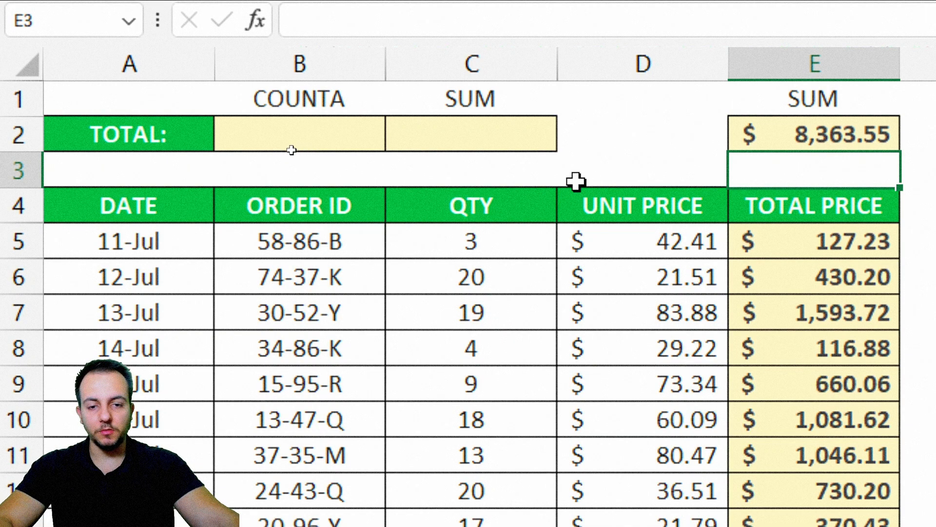
# Step: Review the order quantities under QTY and start a formula in C2 for their total
pyautogui.moveTo(527, 239); pyautogui.dragTo(511, 526)
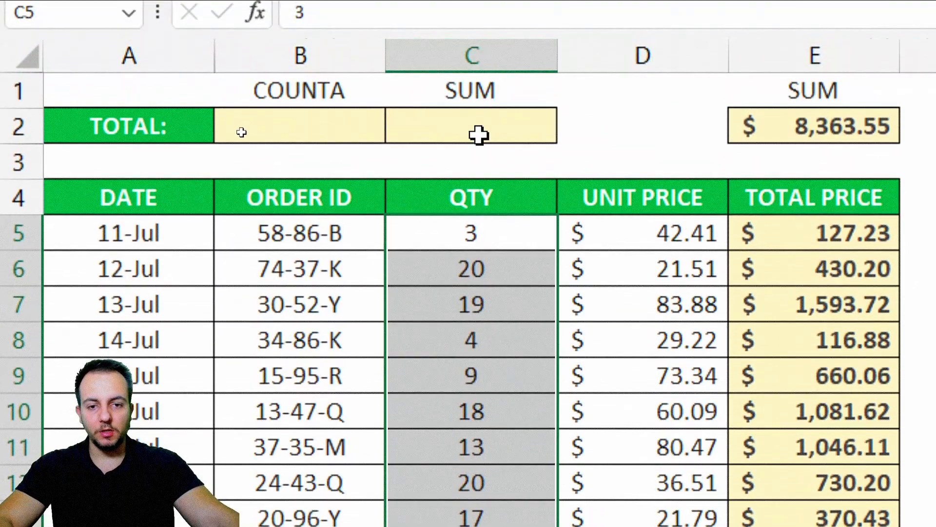
pyautogui.click(478, 135)
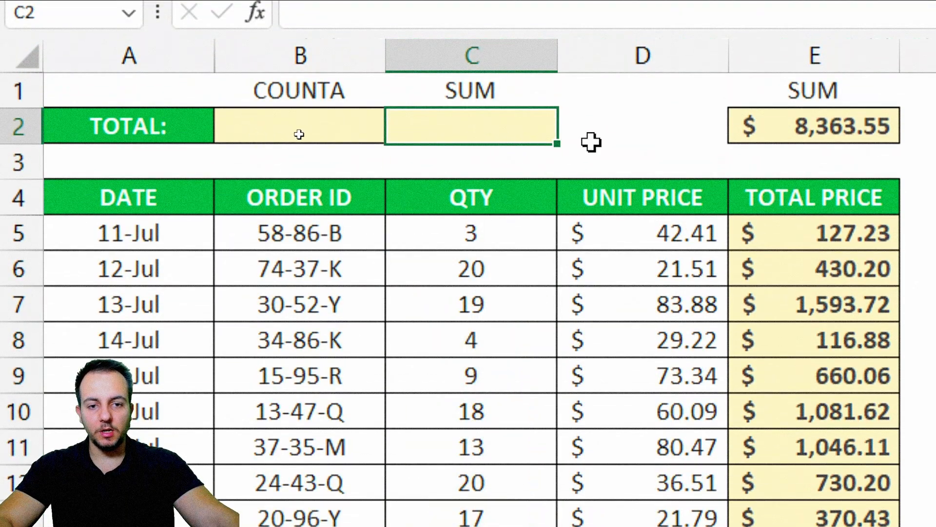
pyautogui.write('=')
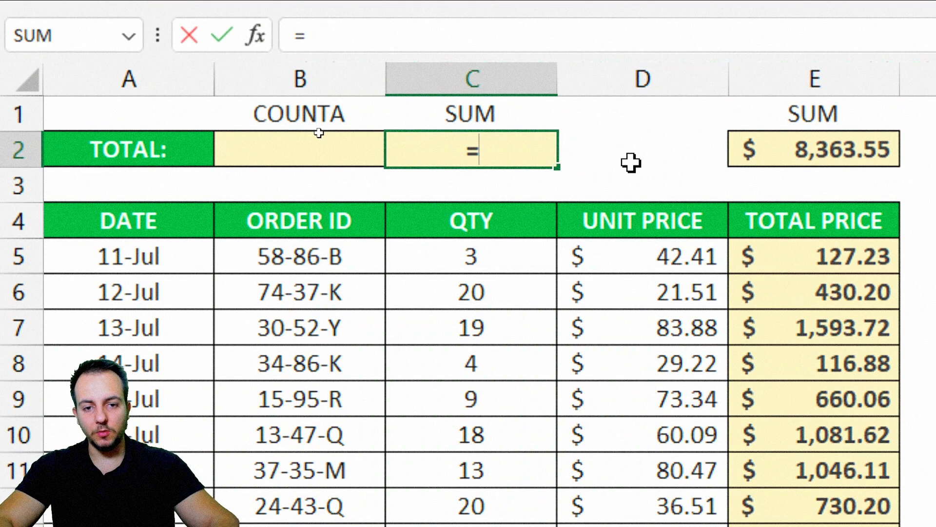
pyautogui.click(514, 233)
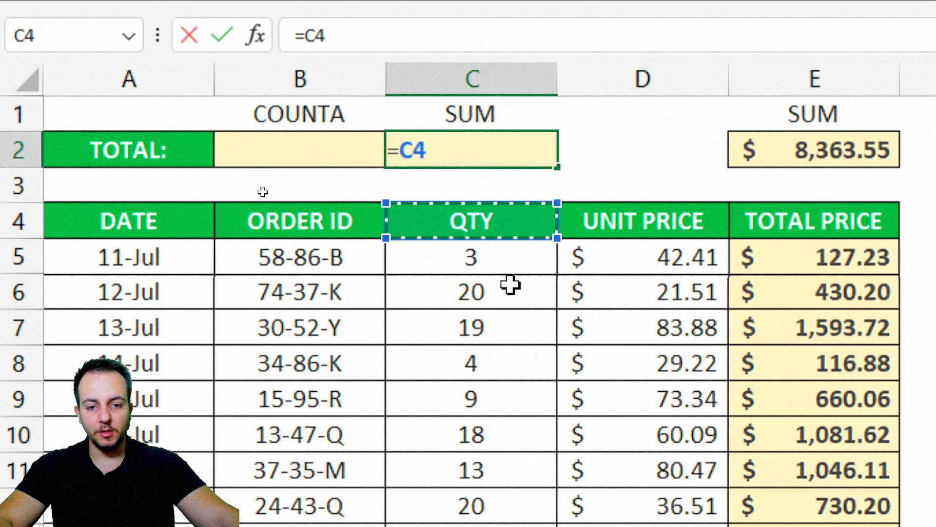
pyautogui.click(533, 263)
pyautogui.write('+')
pyautogui.click(503, 289)
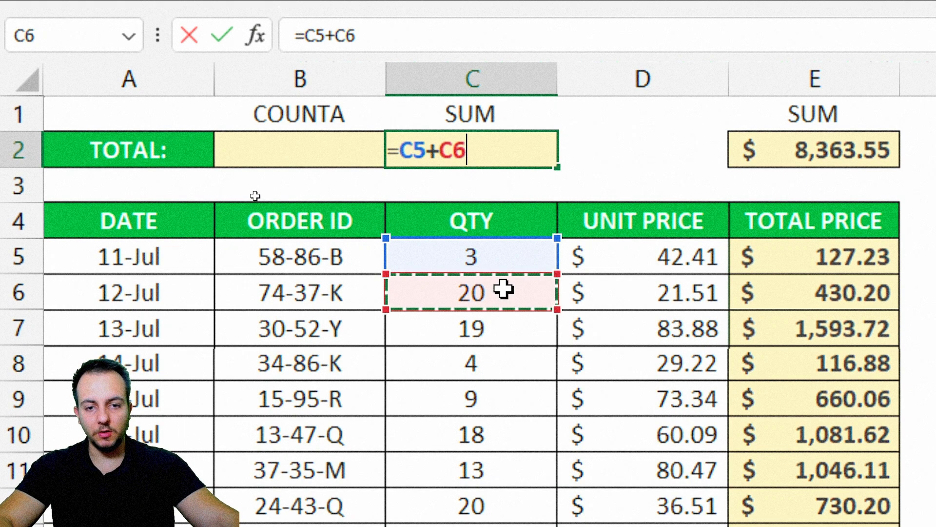
pyautogui.press('BackSpace')
pyautogui.press('BackSpace')
pyautogui.press('BackSpace')
pyautogui.press('BackSpace')
pyautogui.press('BackSpace')
# Step: Complete the formula in C2 as =SUM(C5:C16) to total the quantities, and check its range
pyautogui.write('SUM')
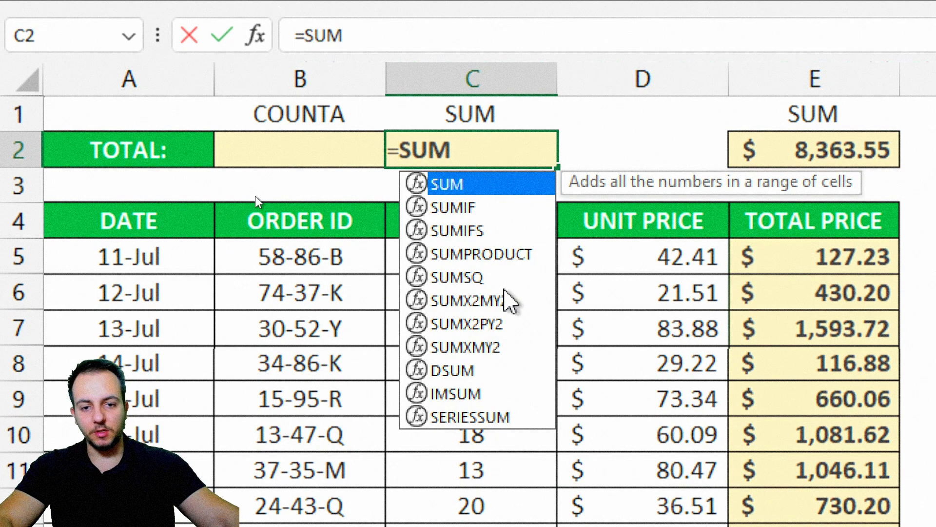
pyautogui.doubleClick(483, 184)
pyautogui.moveTo(505, 259); pyautogui.dragTo(533, 462)
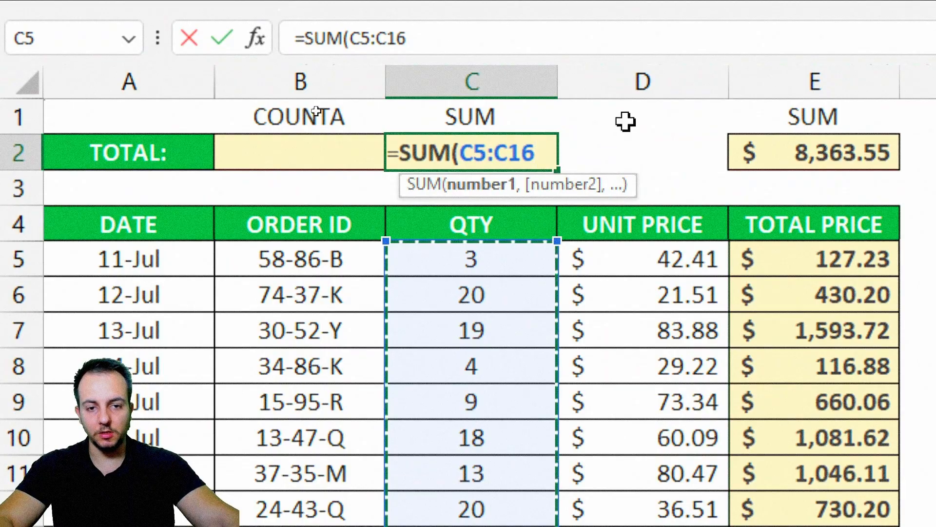
pyautogui.write(')')
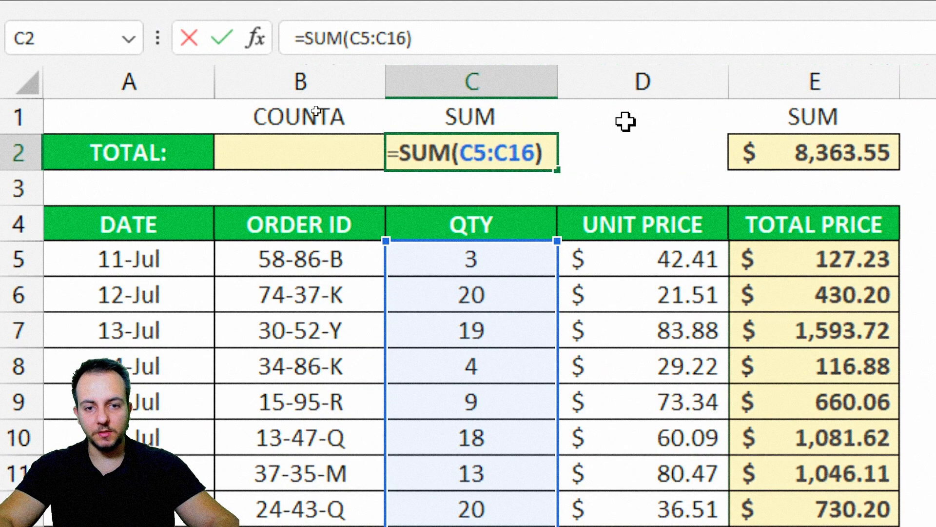
pyautogui.press('Return')
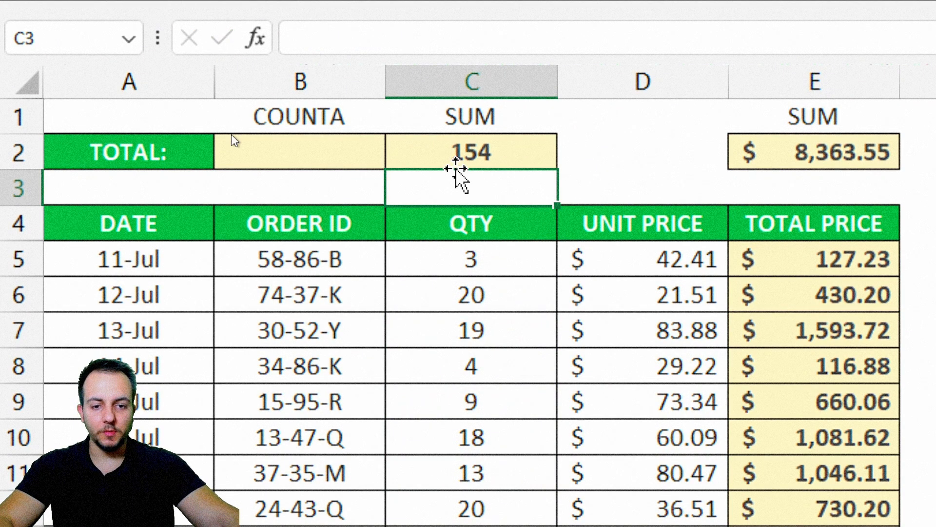
pyautogui.click(501, 154)
pyautogui.doubleClick(533, 144)
pyautogui.press('Escape')
# Step: Look through the individual order IDs in column B from row 6 to row 9
pyautogui.click(277, 147)
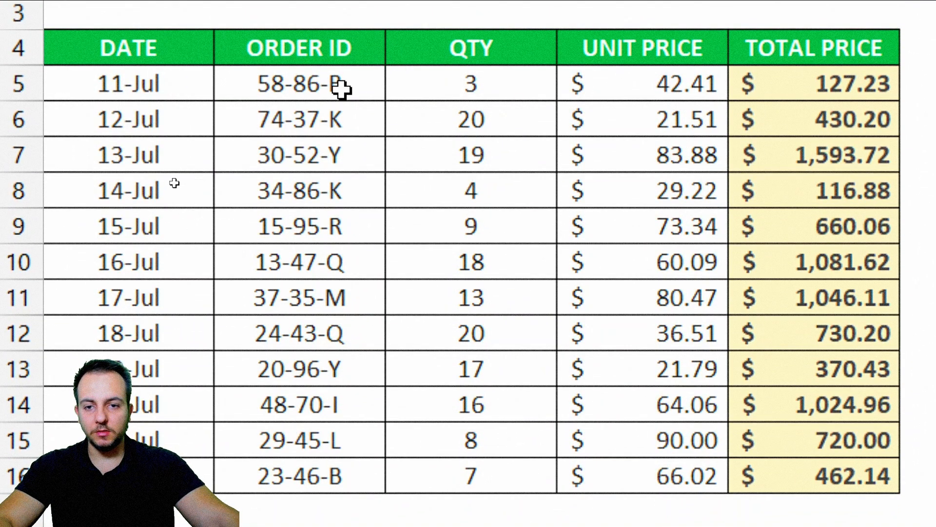
pyautogui.click(334, 119)
pyautogui.click(317, 155)
pyautogui.click(302, 193)
pyautogui.click(305, 227)
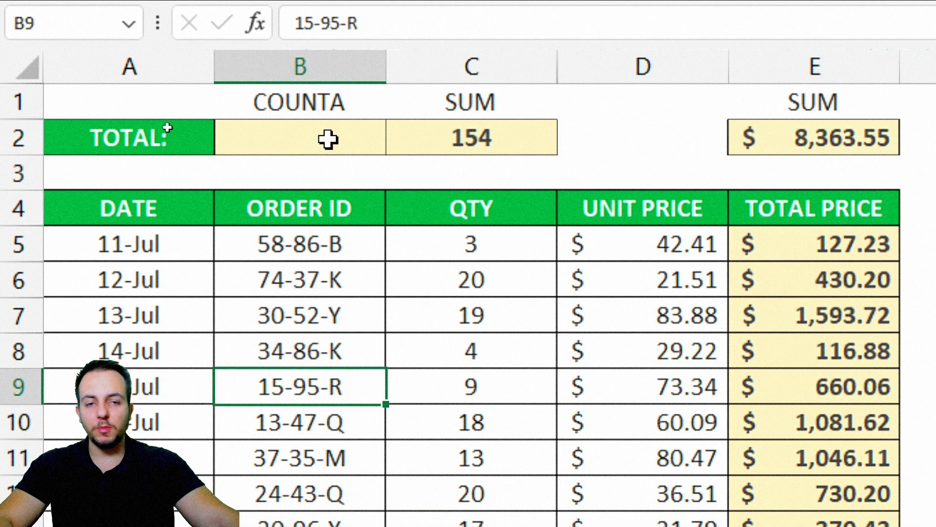
# Step: Begin a counting formula in B2 with =COUN to list the available COUNT functions
pyautogui.click(327, 140)
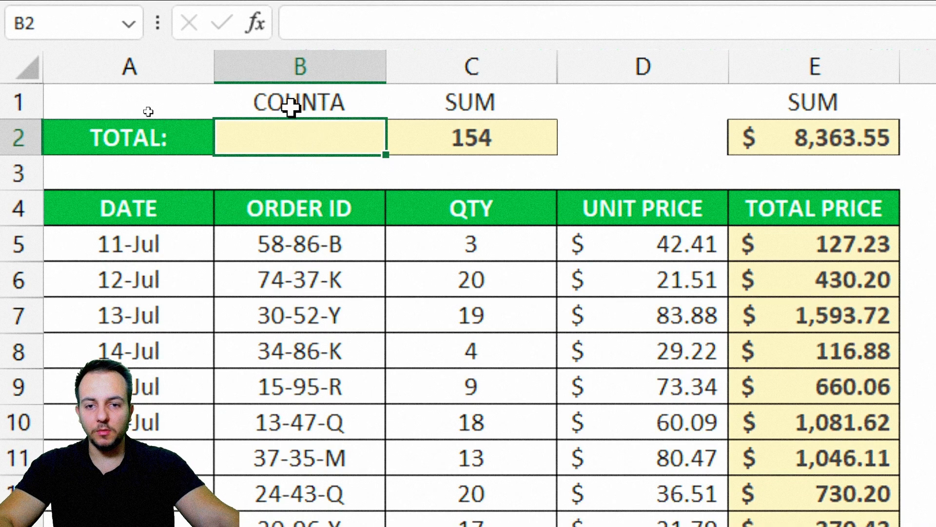
pyautogui.write('=')
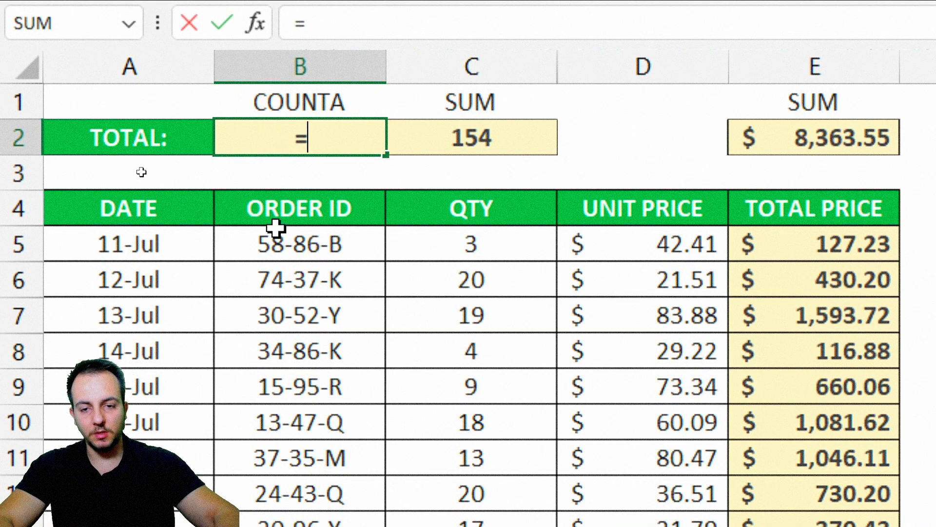
pyautogui.write('COUN')
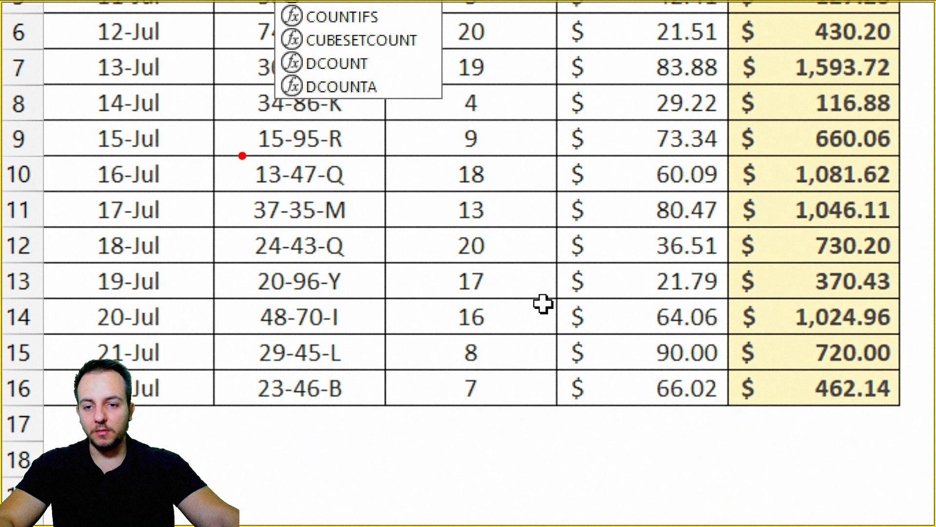
pyautogui.moveTo(238, 153)
pyautogui.mouseDown()
pyautogui.moveTo(358, 189)
pyautogui.moveTo(483, 181)
pyautogui.mouseUp()
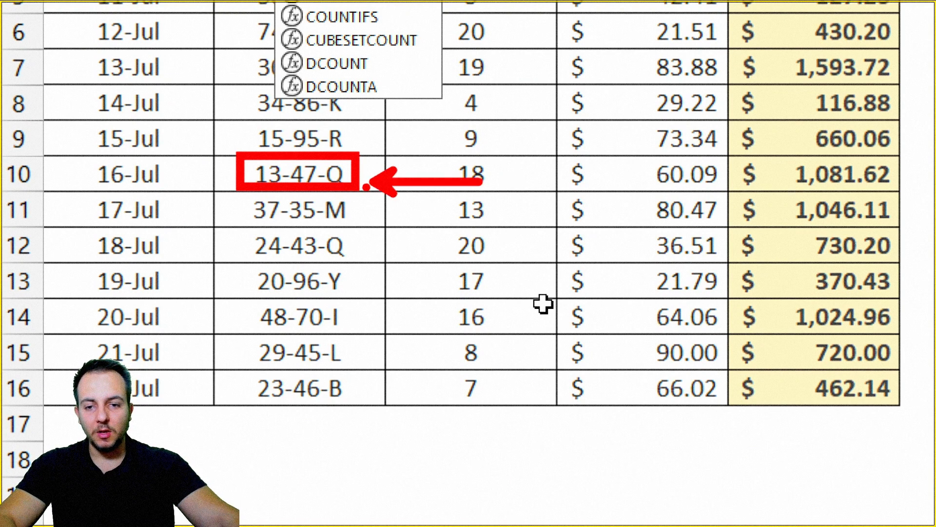
pyautogui.hotkey('ctrl', 'z')
pyautogui.hotkey('ctrl', 'z')
pyautogui.moveTo(317, 171); pyautogui.dragTo(360, 155)
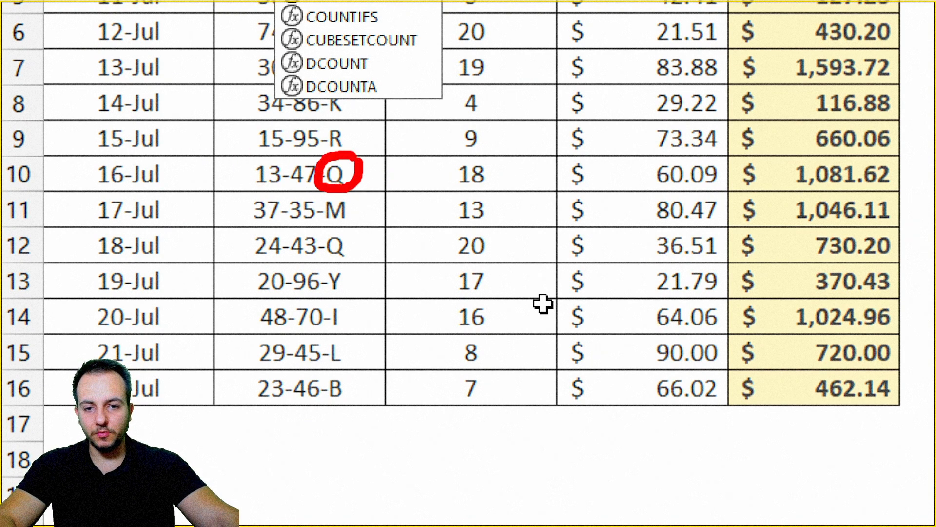
pyautogui.hotkey('ctrl', 'z')
pyautogui.moveTo(285, 183); pyautogui.dragTo(249, 241)
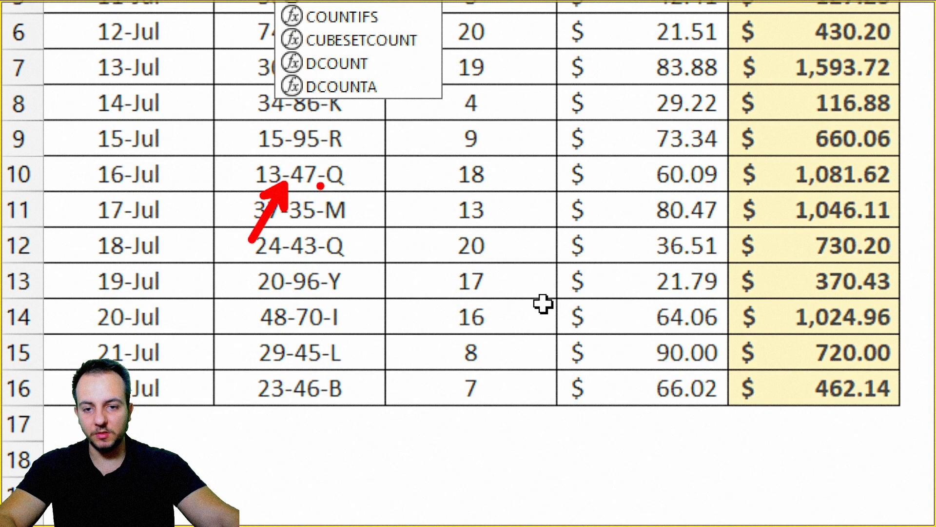
pyautogui.moveTo(320, 185); pyautogui.dragTo(301, 251)
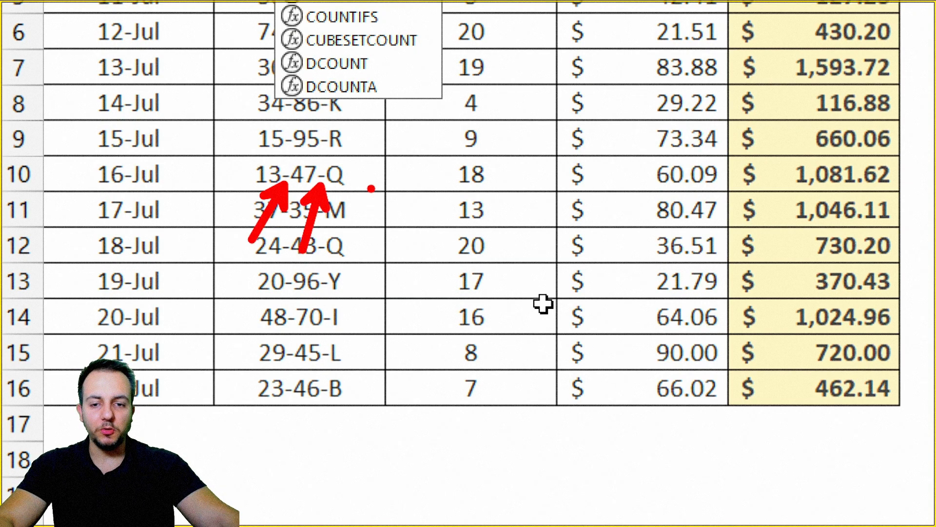
pyautogui.press('Escape')
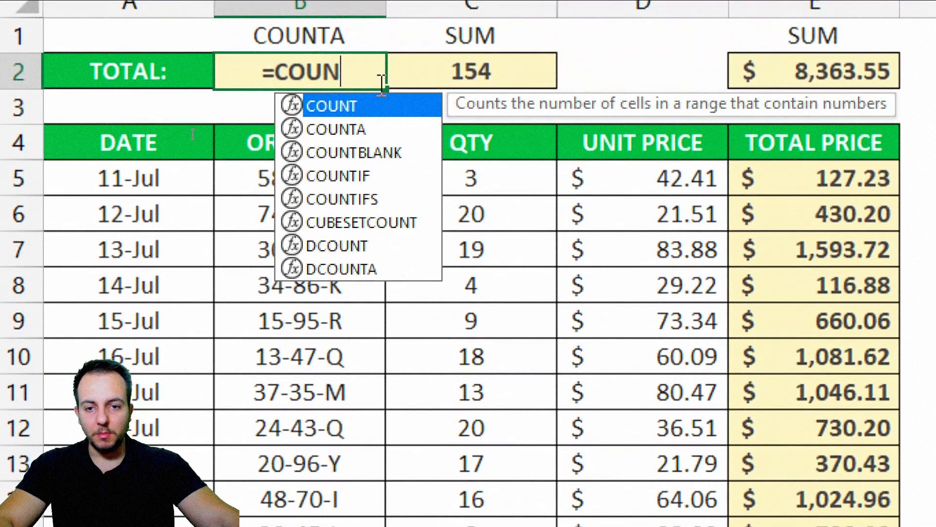
# Step: Complete the formula in B2 as =COUNTA(B5:B16) to count the order IDs, and check the entered formula
pyautogui.click(351, 131)
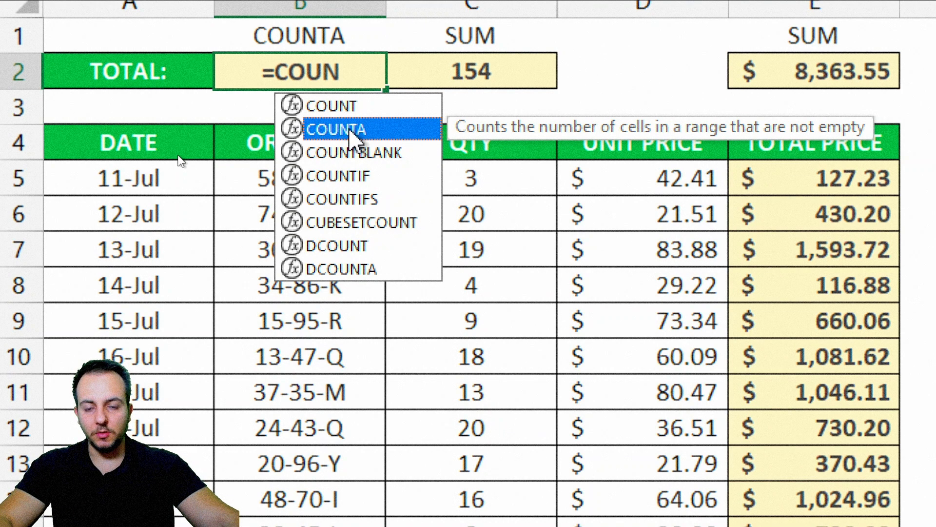
pyautogui.doubleClick(351, 133)
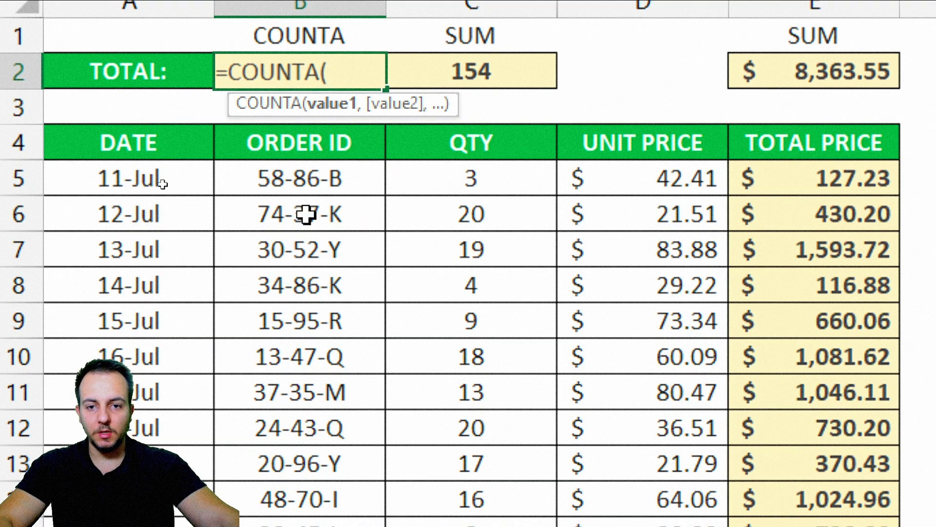
pyautogui.click(353, 194)
pyautogui.moveTo(354, 194); pyautogui.dragTo(351, 526)
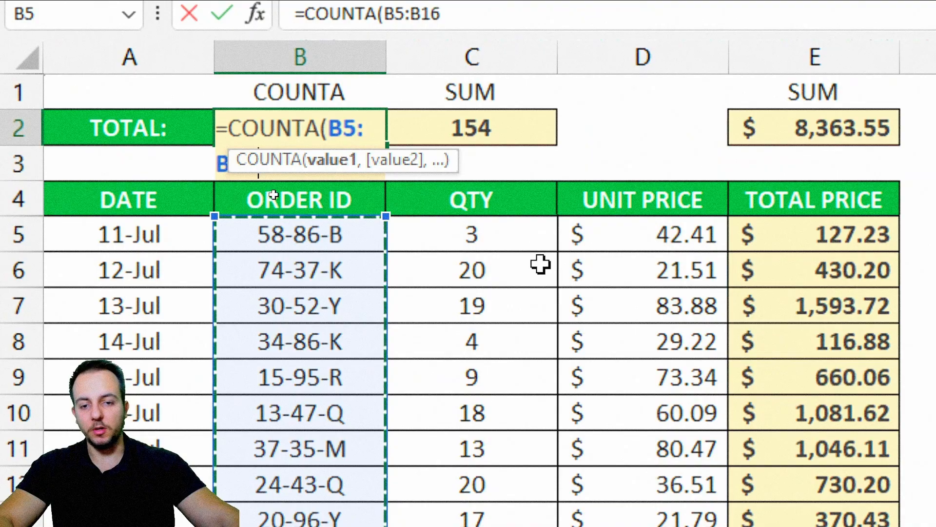
pyautogui.write(')')
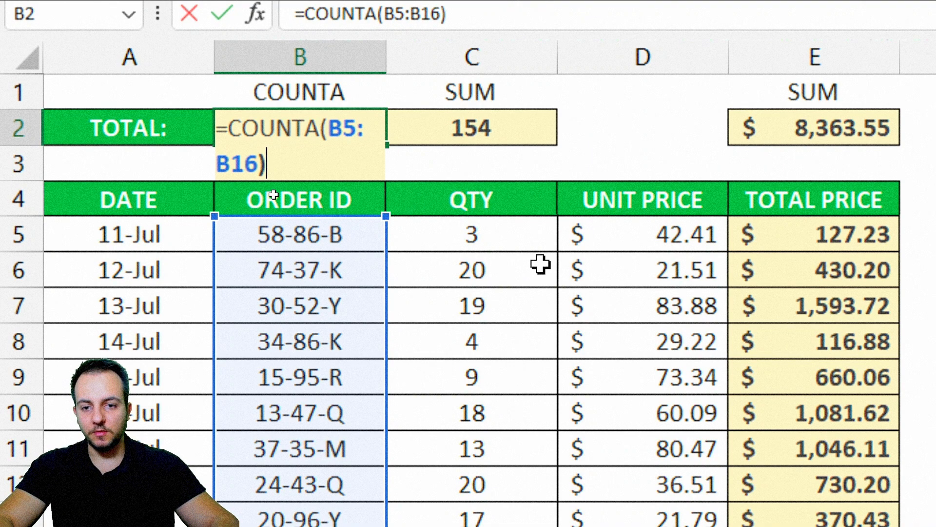
pyautogui.press('Return')
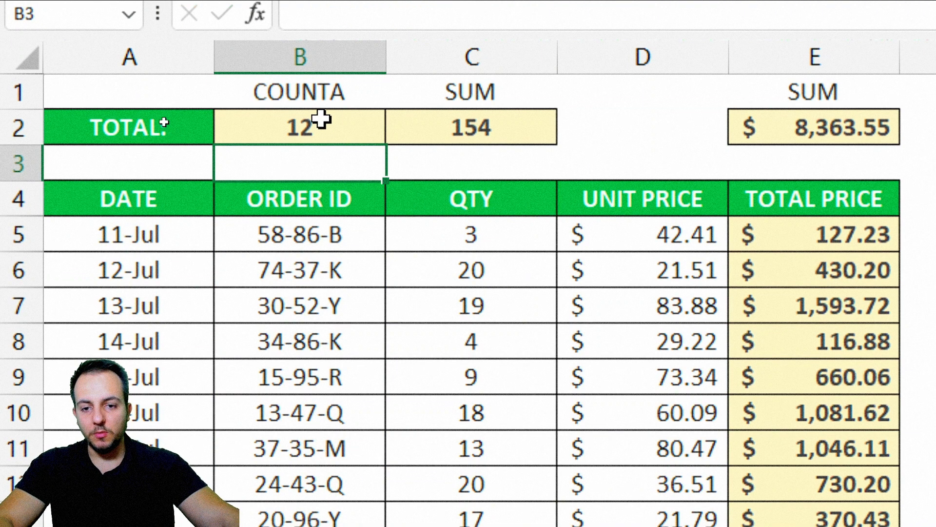
pyautogui.click(321, 119)
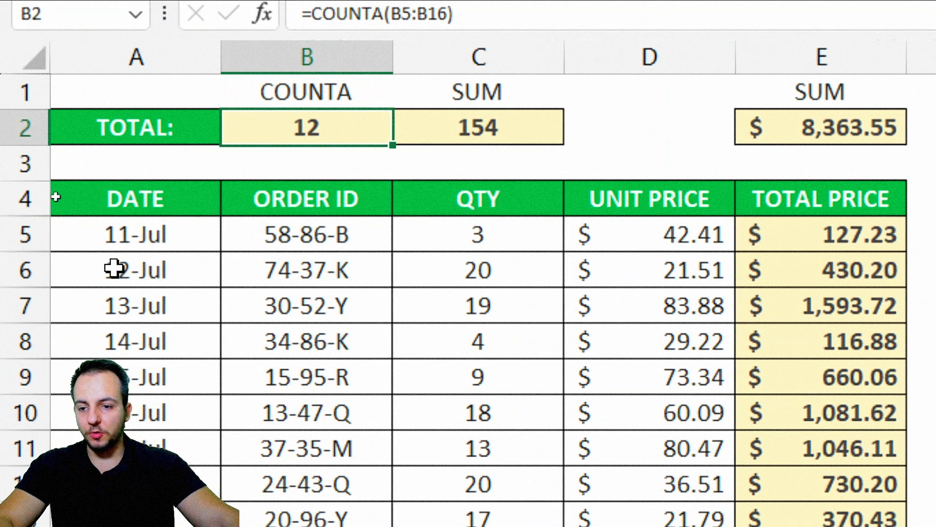
# Step: Clear the order data in A6:E6 to test how the totals respond
pyautogui.click(37, 268)
pyautogui.moveTo(104, 267); pyautogui.dragTo(746, 281)
pyautogui.press('Delete')
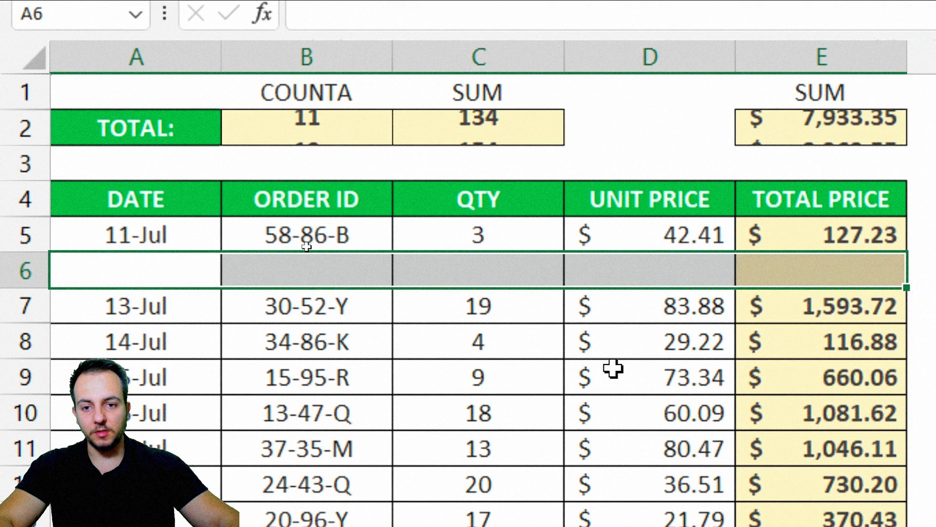
pyautogui.moveTo(234, 78)
pyautogui.mouseDown()
pyautogui.moveTo(534, 129)
pyautogui.moveTo(906, 160)
pyautogui.mouseUp()
pyautogui.moveTo(646, 169); pyautogui.dragTo(494, 244)
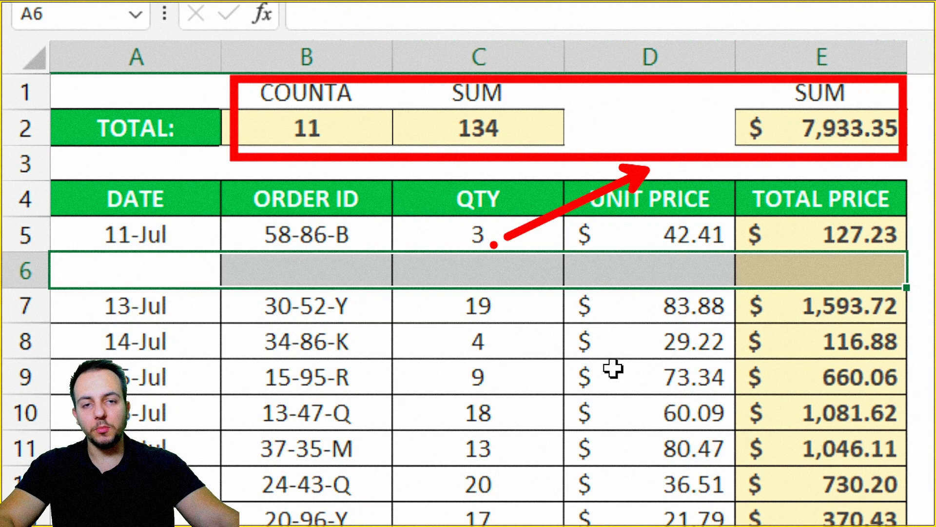
# Step: Undo the clearing of the order data in A6:E6
pyautogui.press('Escape')
pyautogui.hotkey('ctrl', 'z')
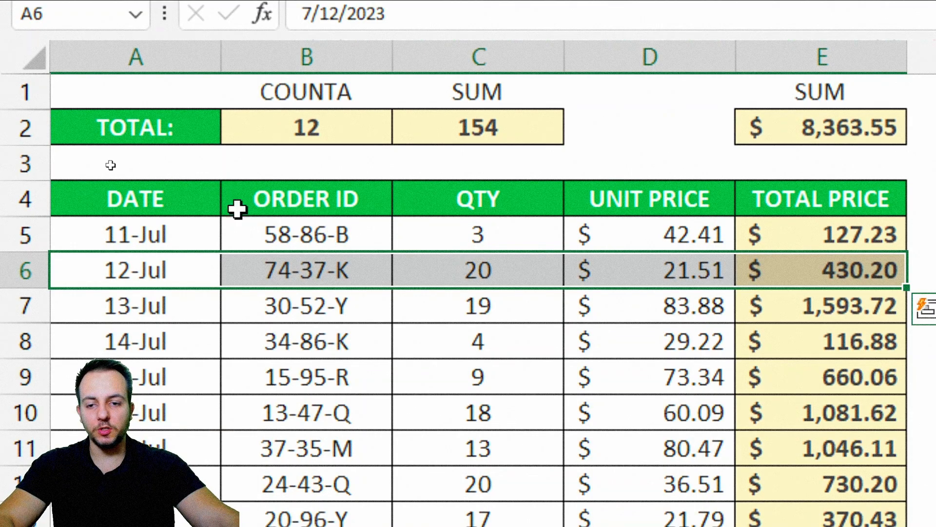
pyautogui.click(148, 192)
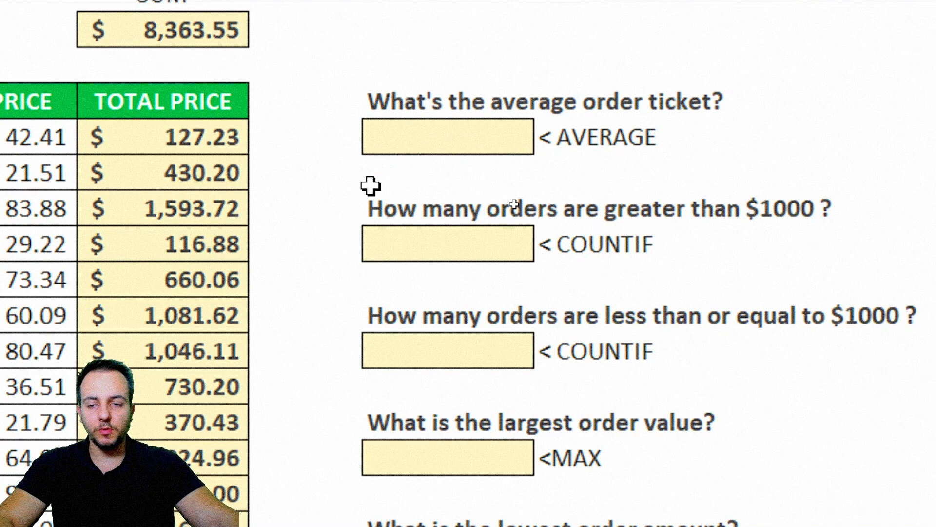
# Step: Enter =AVERAGE(E5:E16) in the answer cell for the average order ticket
pyautogui.click(390, 142)
pyautogui.write('=AVER')
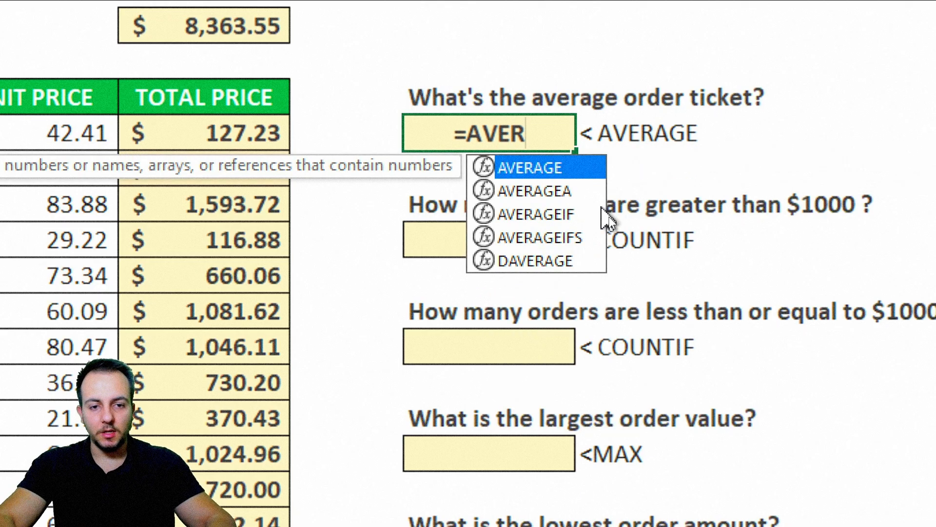
pyautogui.doubleClick(512, 174)
pyautogui.moveTo(217, 122); pyautogui.dragTo(224, 526)
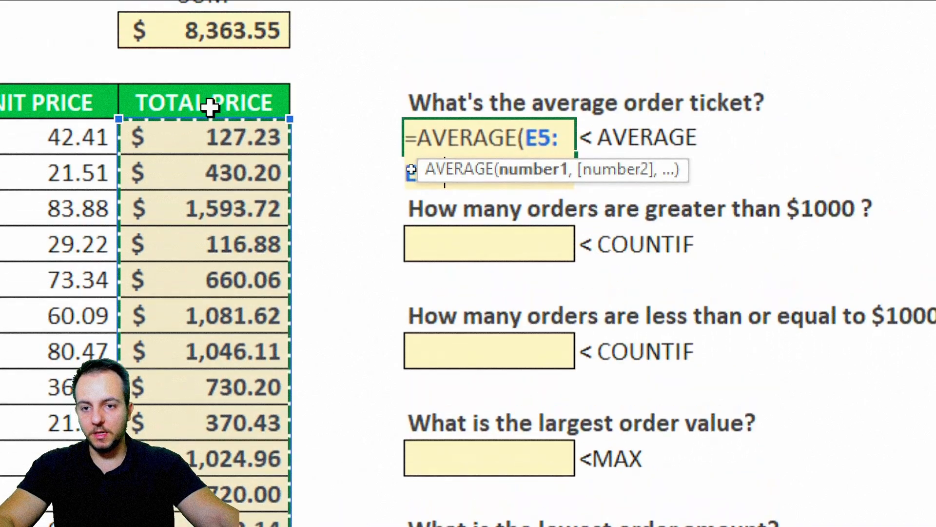
pyautogui.write(')')
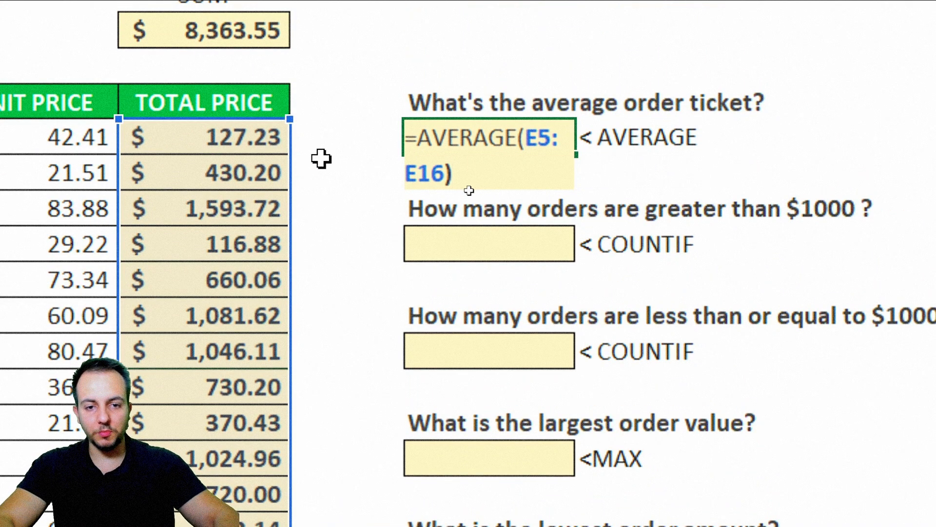
pyautogui.press('Return')
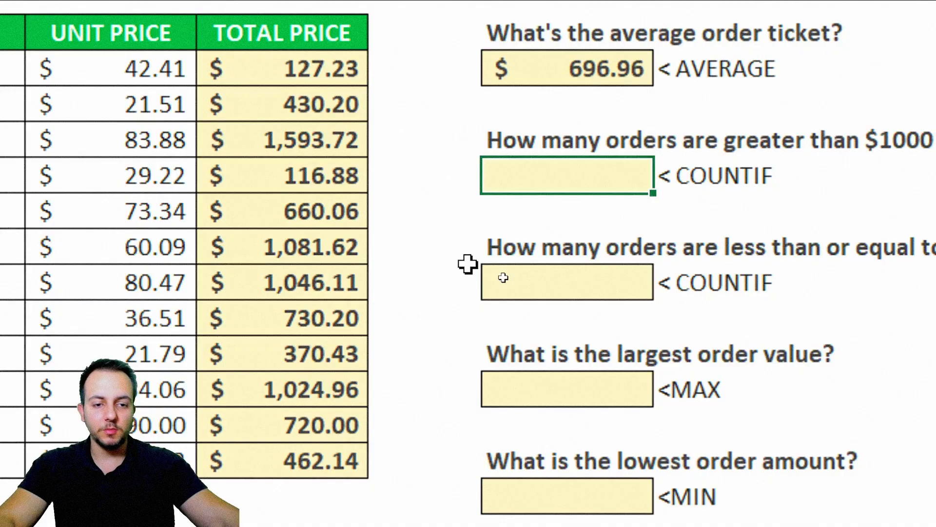
# Step: Compare the COUNT function descriptions, and start a COUNTIF formula over E5:E16 in the answer cell for orders greater than $1000
pyautogui.write('=COUN')
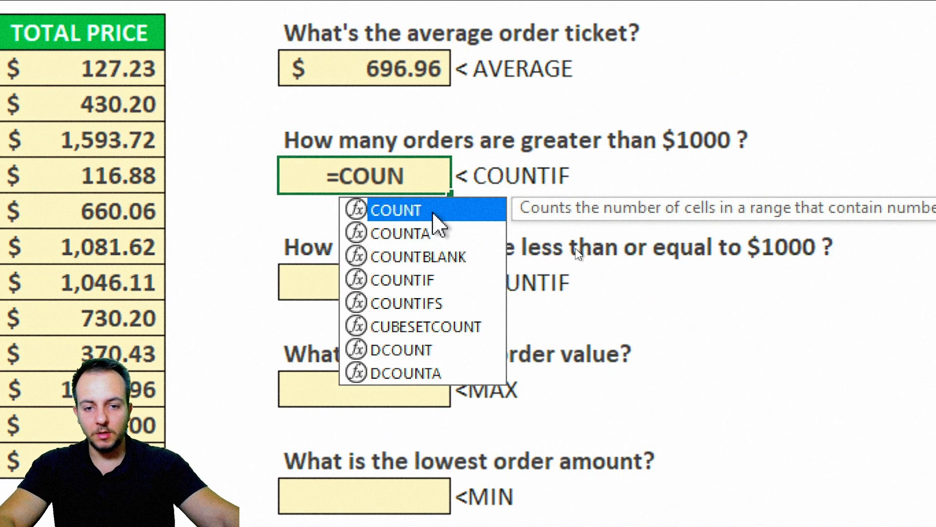
pyautogui.click(435, 229)
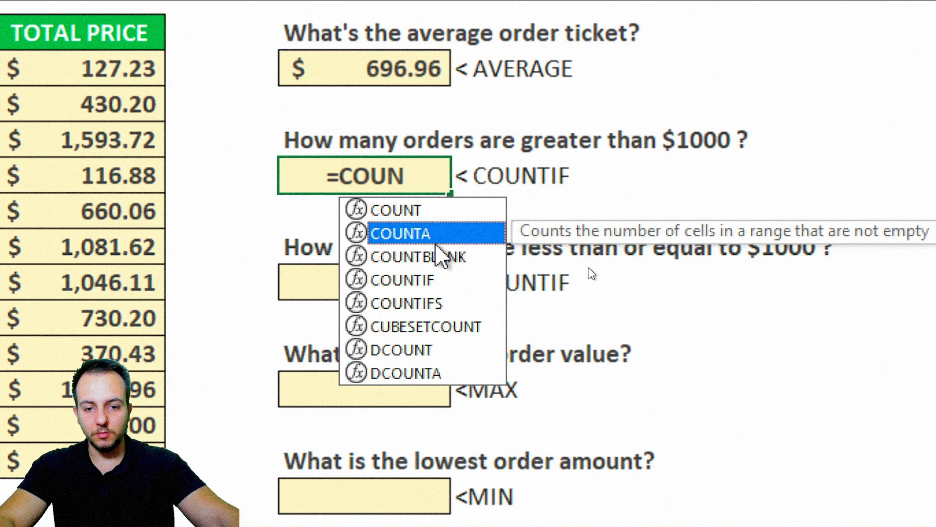
pyautogui.click(439, 282)
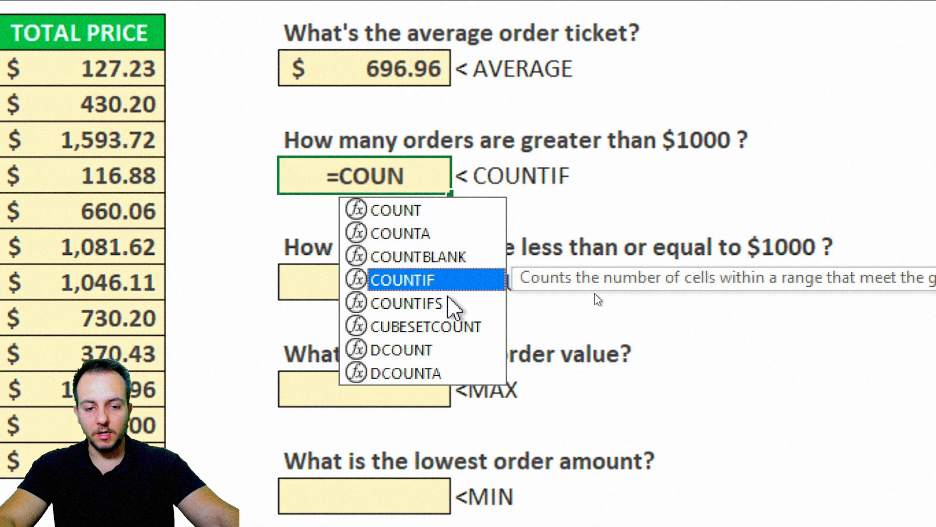
pyautogui.click(449, 301)
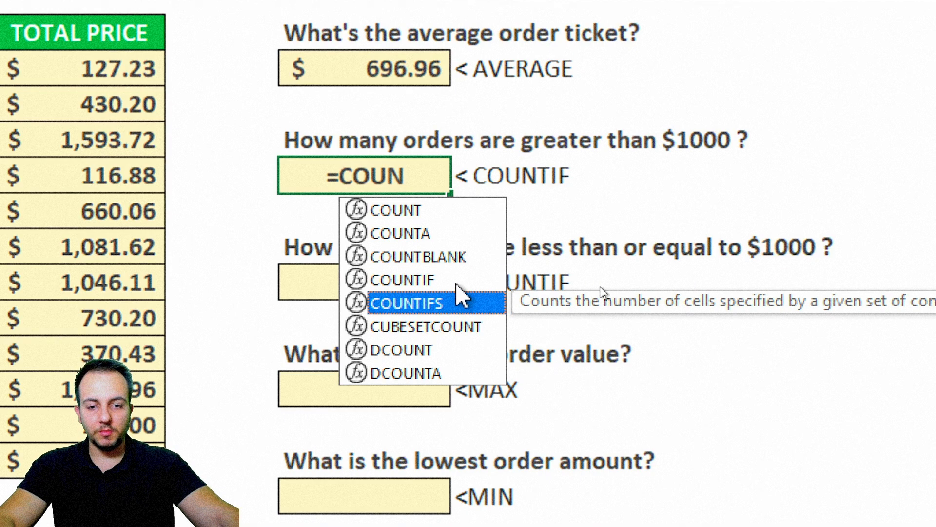
pyautogui.click(458, 282)
pyautogui.click(468, 303)
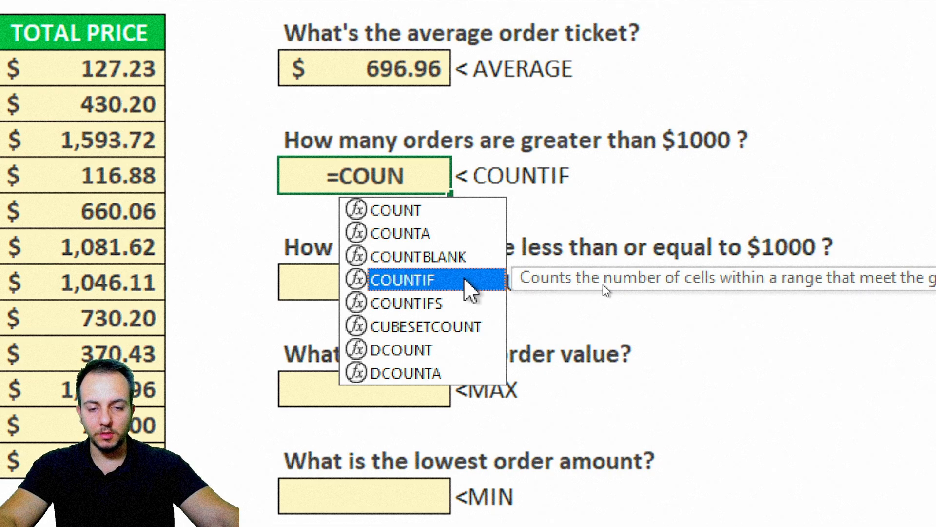
pyautogui.doubleClick(438, 284)
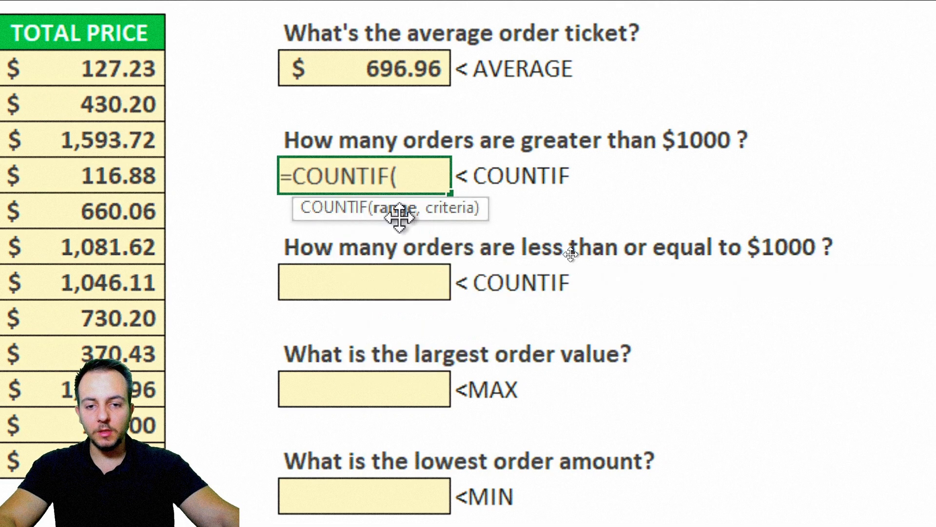
pyautogui.moveTo(137, 68); pyautogui.dragTo(101, 376)
pyautogui.moveTo(162, 377); pyautogui.dragTo(195, 461)
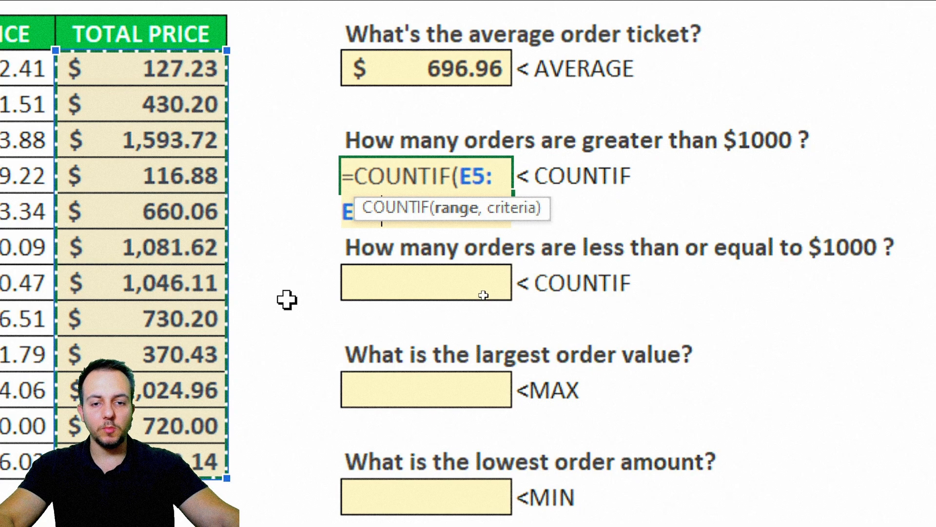
# Step: Add the quoted criterion ">1000" to the COUNTIF formula for orders greater than $1000 and enter the formula
pyautogui.write(',')
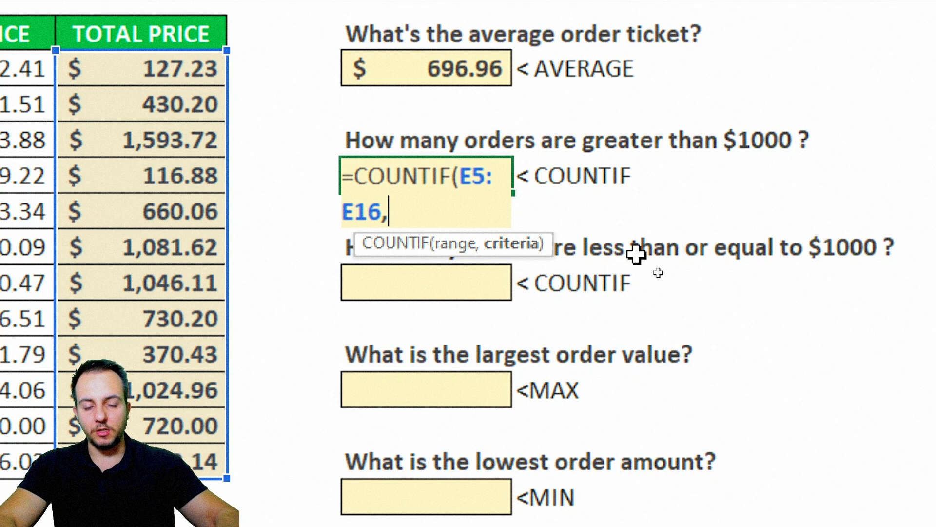
pyautogui.write('>')
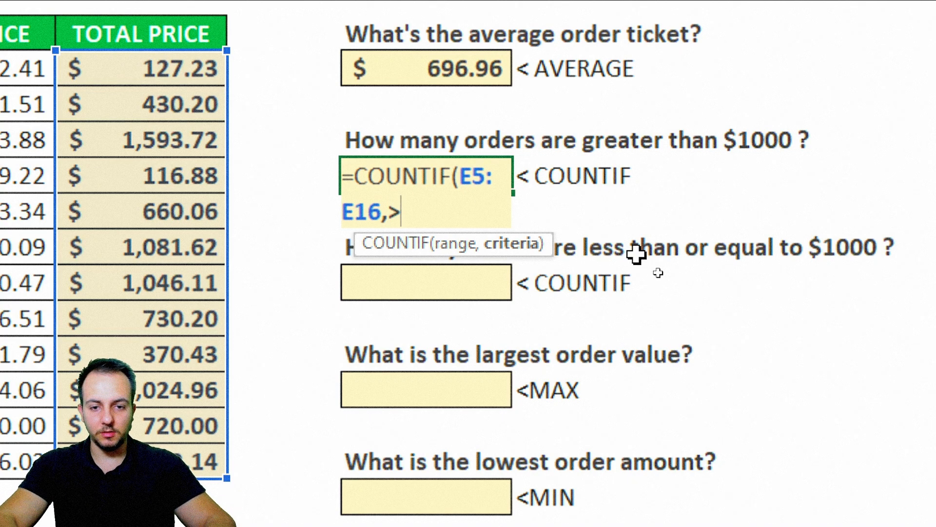
pyautogui.write('1000')
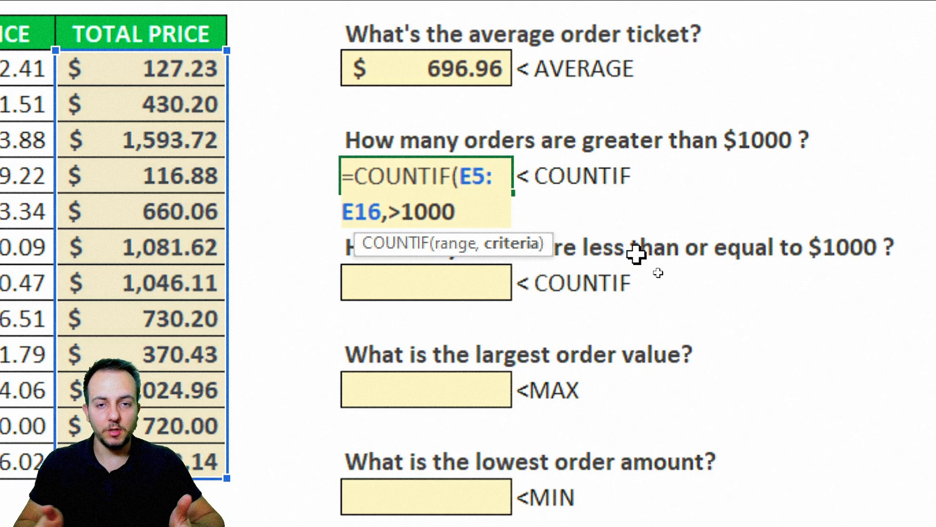
pyautogui.write('"')
pyautogui.click(391, 212)
pyautogui.write('"')
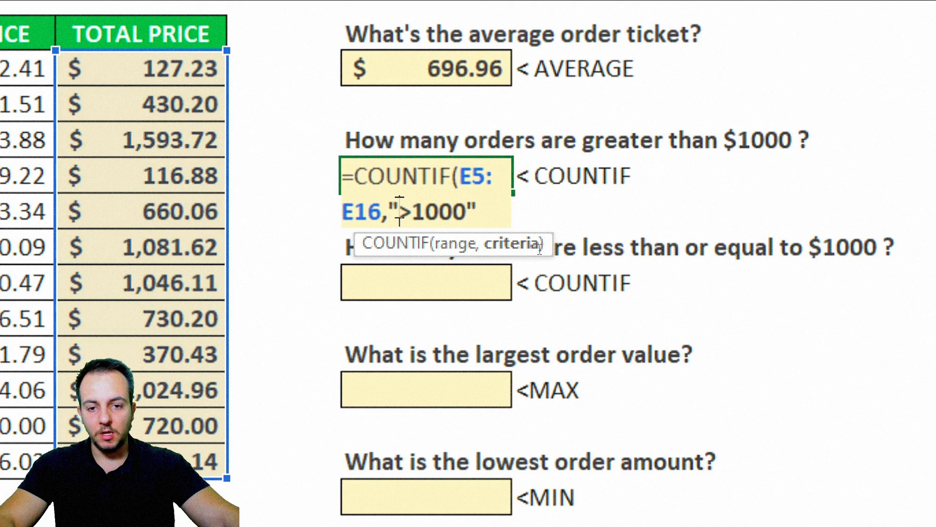
pyautogui.moveTo(399, 211); pyautogui.dragTo(495, 211)
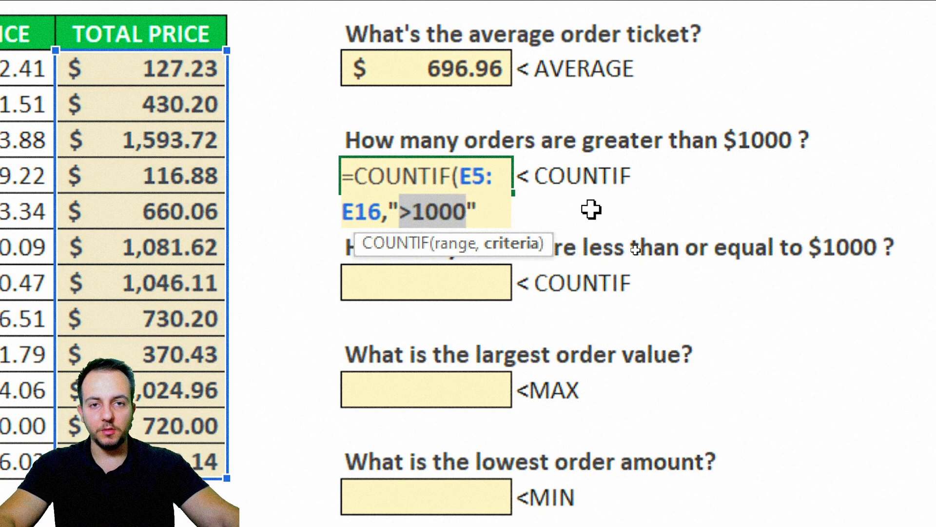
pyautogui.press('Return')
# Step: Change the criterion in the greater-than-$1000 COUNTIF formula to ">500" to test how the count responds
pyautogui.click(469, 171)
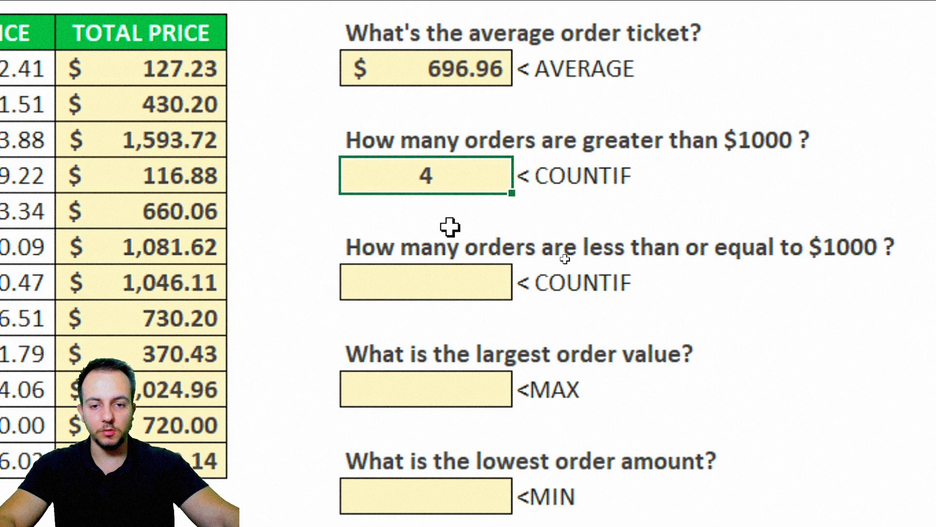
pyautogui.doubleClick(465, 177)
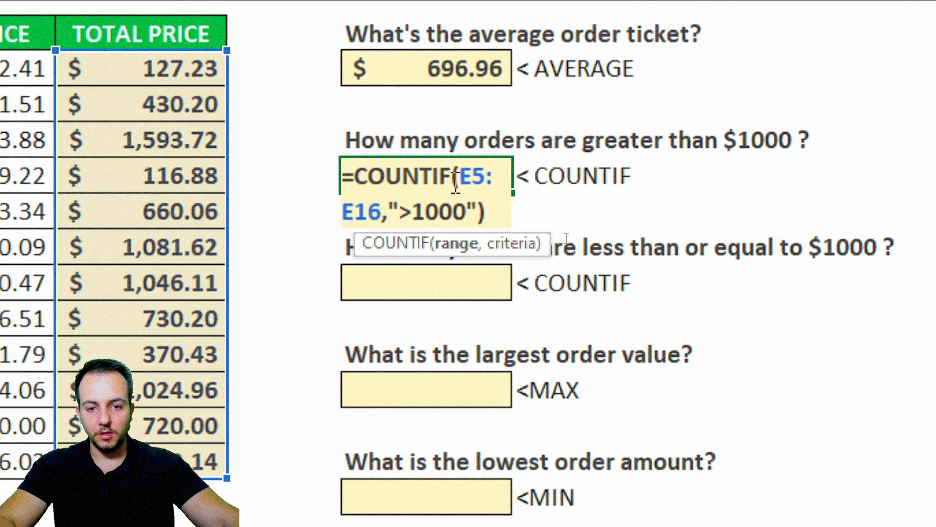
pyautogui.moveTo(413, 212); pyautogui.dragTo(467, 219)
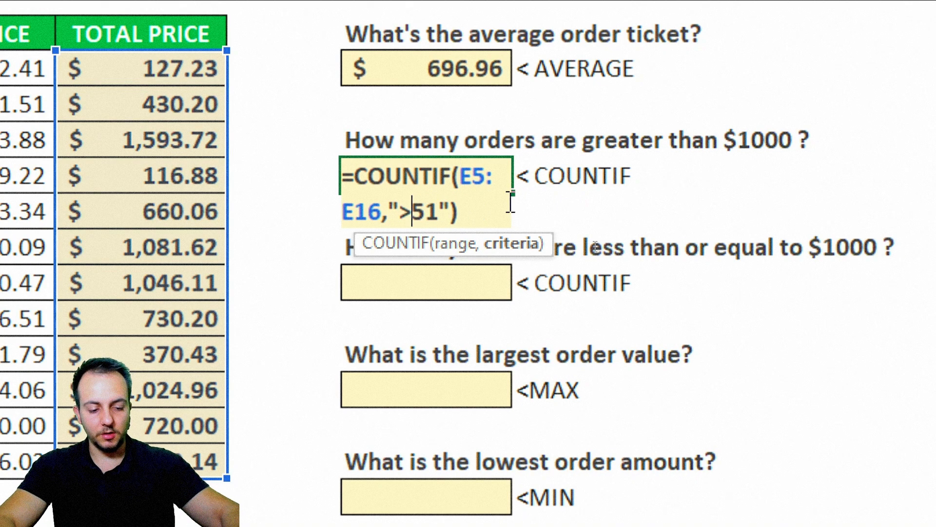
pyautogui.write('500')
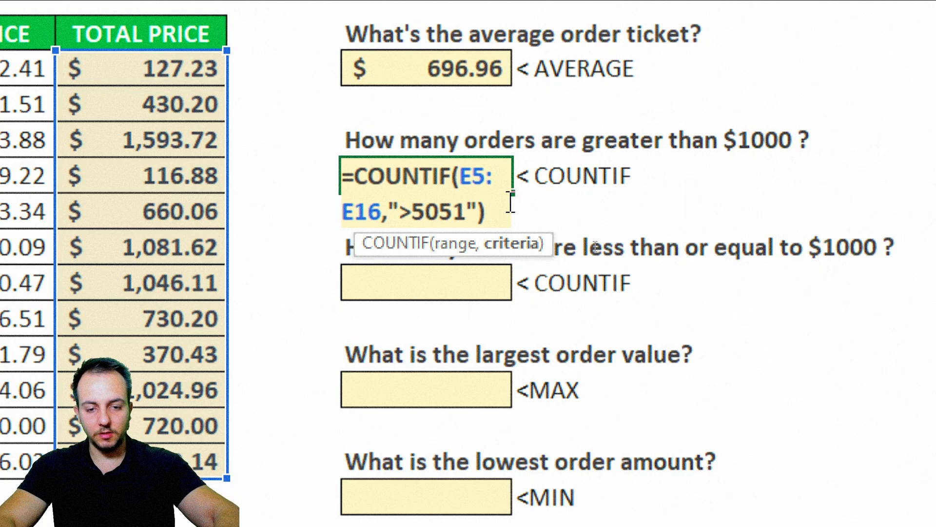
pyautogui.press('Delete')
pyautogui.press('Delete')
pyautogui.hotkey('ctrl', 'Return')
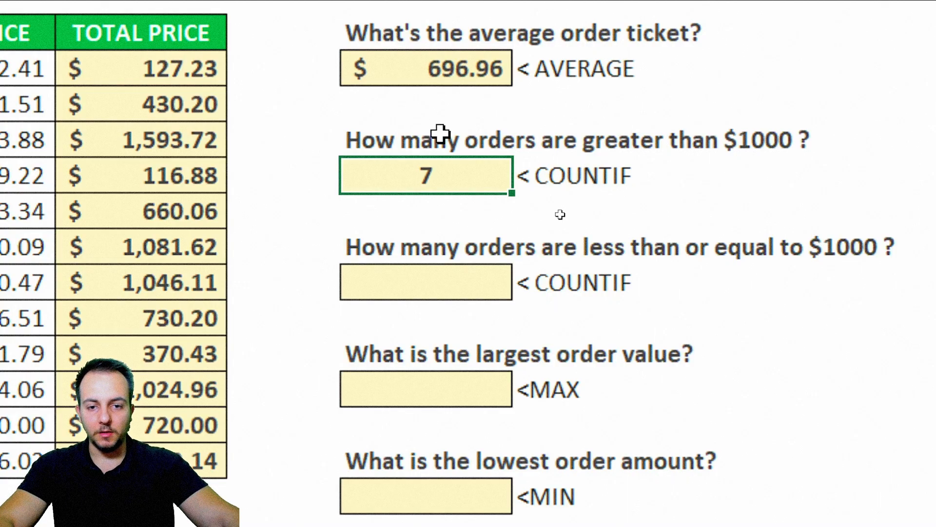
# Step: Set the criterion in the greater-than-$1000 COUNTIF formula back to ">1000"
pyautogui.doubleClick(452, 176)
pyautogui.press('Delete')
pyautogui.write('10')
pyautogui.press('Return')
# Step: Start a COUNTIF formula over E5:E16 in the answer cell for orders less than or equal to $1000
pyautogui.click(420, 278)
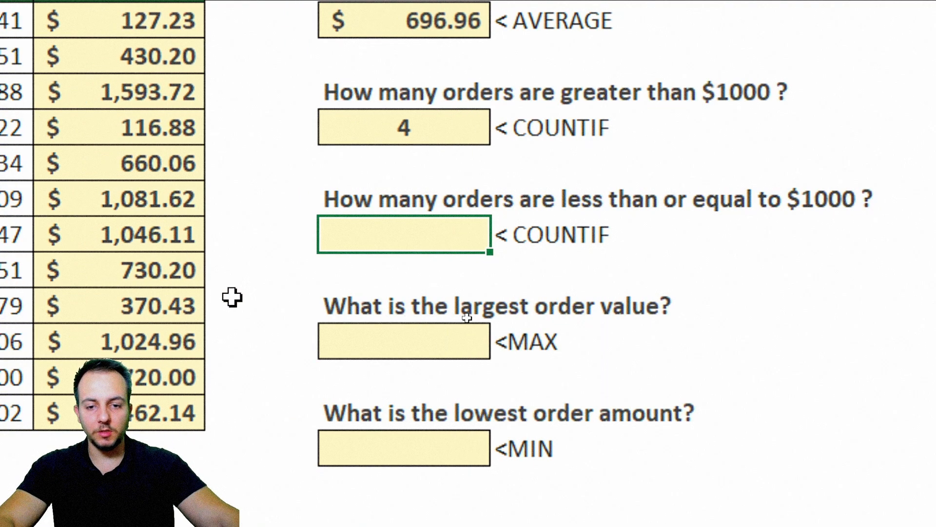
pyautogui.write('=COUN')
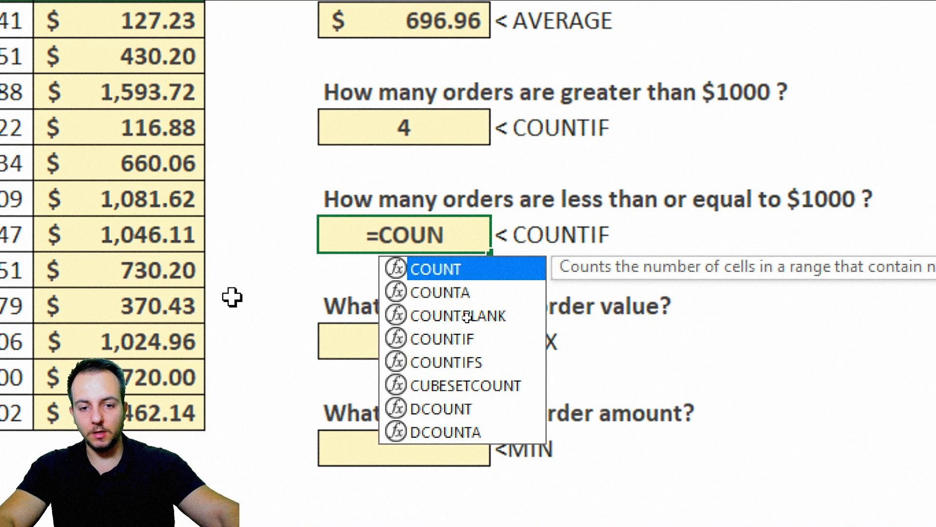
pyautogui.doubleClick(484, 342)
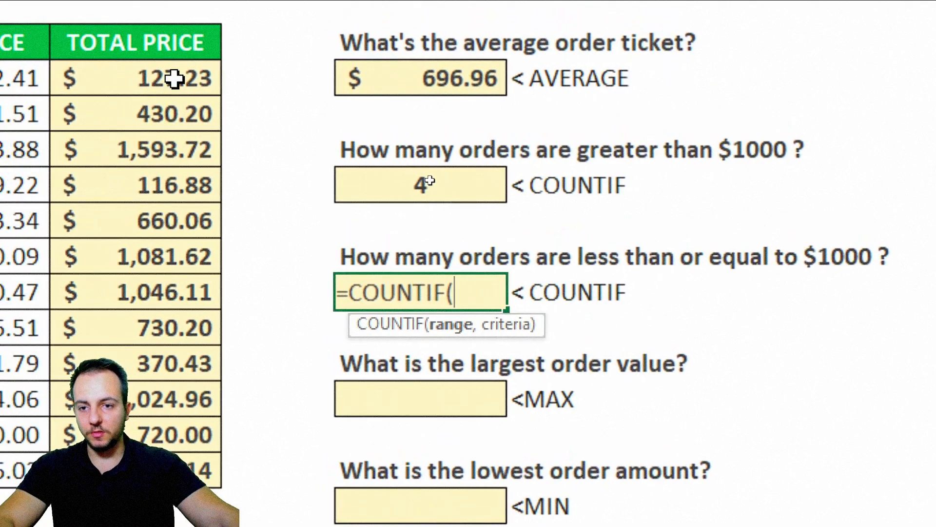
pyautogui.moveTo(158, 20); pyautogui.dragTo(195, 413)
pyautogui.moveTo(178, 456); pyautogui.dragTo(180, 460)
pyautogui.write(',')
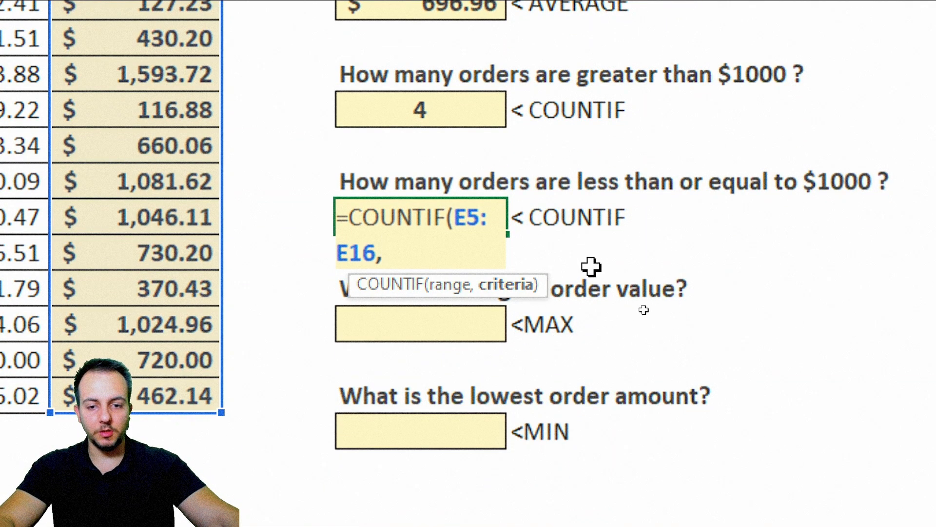
# Step: Complete the less-than-or-equal COUNTIF formula with the criterion "<=1000" and enter it
pyautogui.write('"<=')
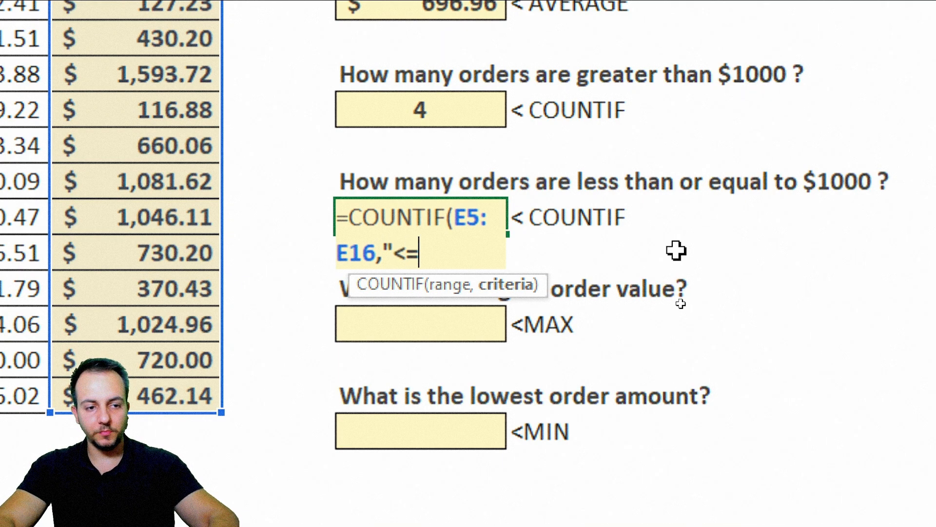
pyautogui.write('1000"')
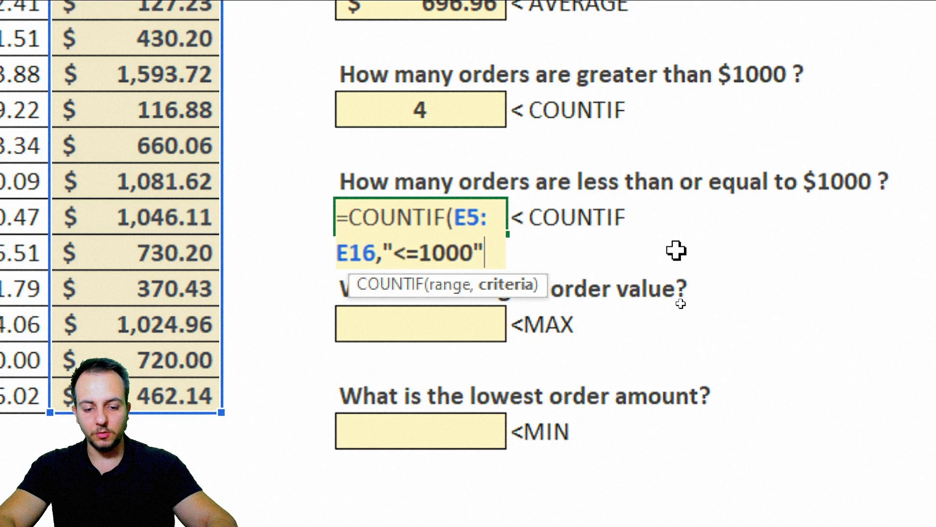
pyautogui.write(')')
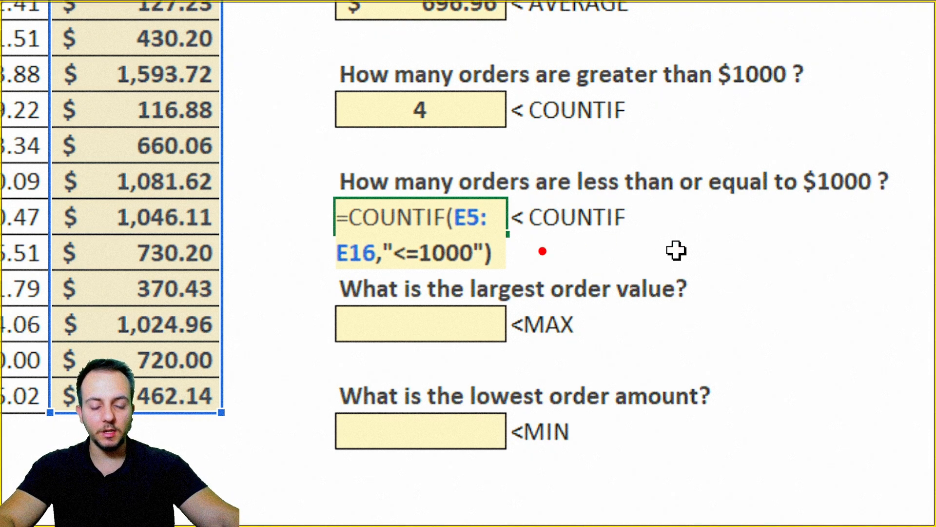
pyautogui.moveTo(382, 238)
pyautogui.mouseDown()
pyautogui.moveTo(431, 261)
pyautogui.moveTo(497, 325)
pyautogui.mouseUp()
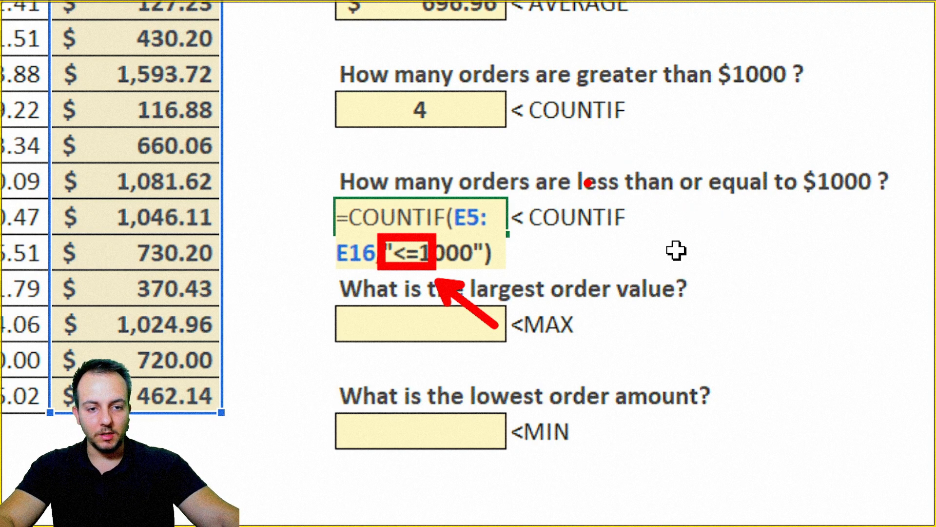
pyautogui.moveTo(634, 198)
pyautogui.mouseDown()
pyautogui.moveTo(645, 259)
pyautogui.moveTo(640, 210)
pyautogui.mouseUp()
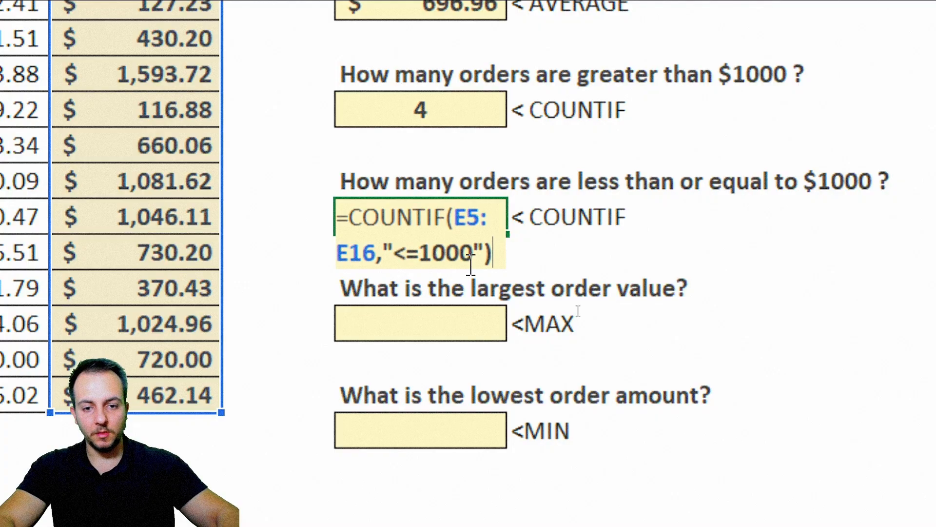
pyautogui.press('Return')
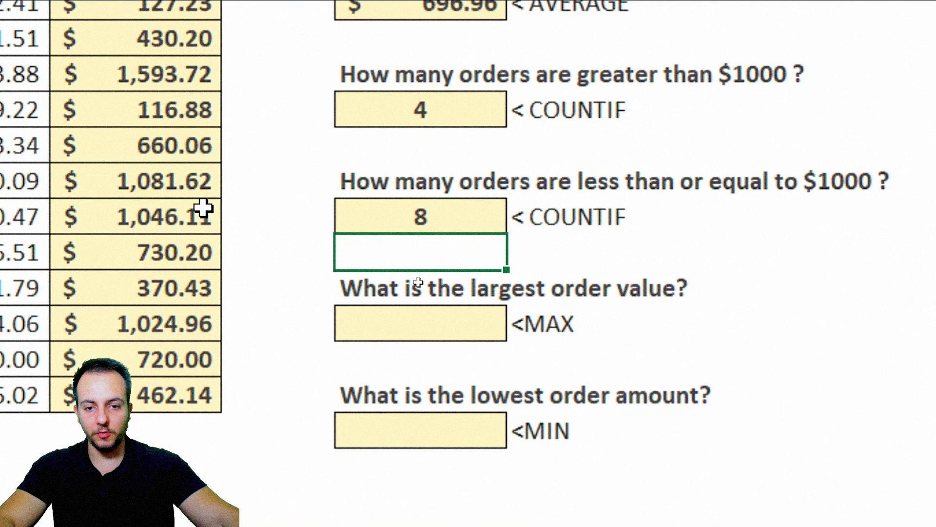
pyautogui.click(397, 227)
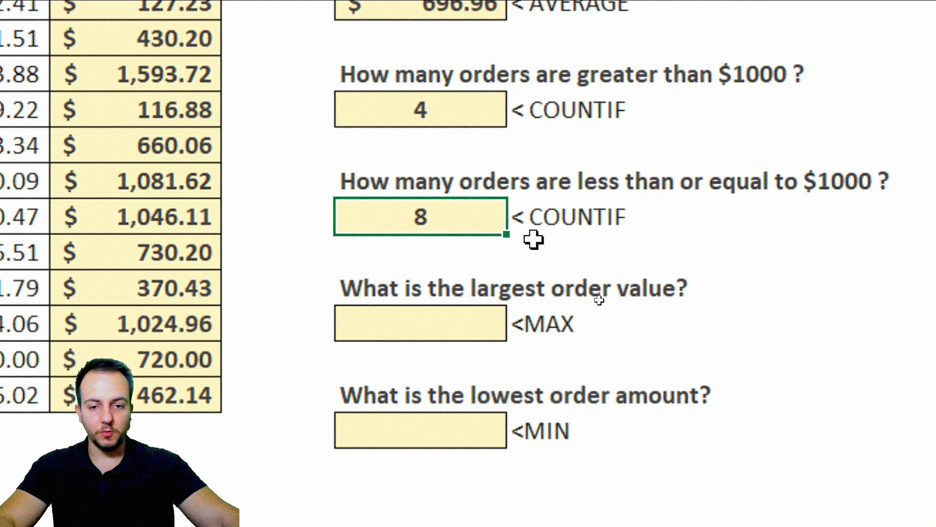
# Step: Enter a MAX formula over E5:E16 in the answer cell for the largest order value
pyautogui.click(460, 323)
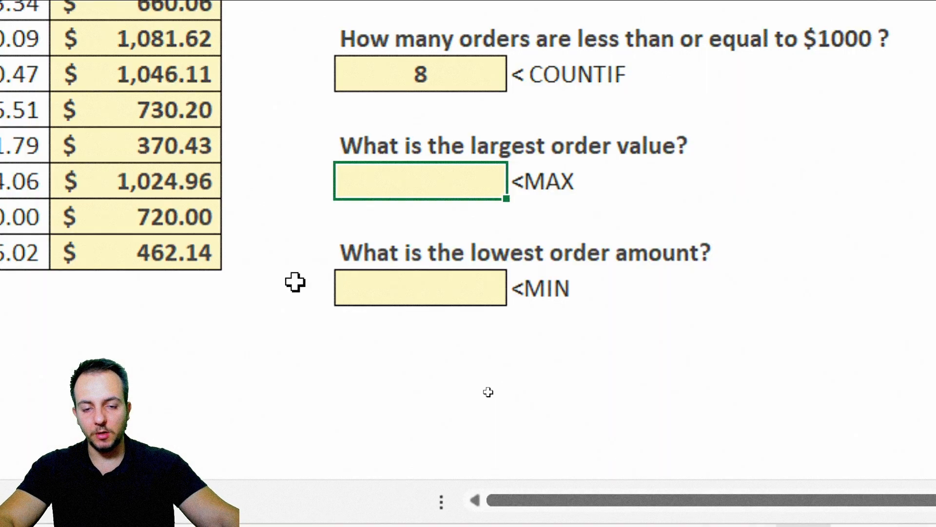
pyautogui.write('MAX')
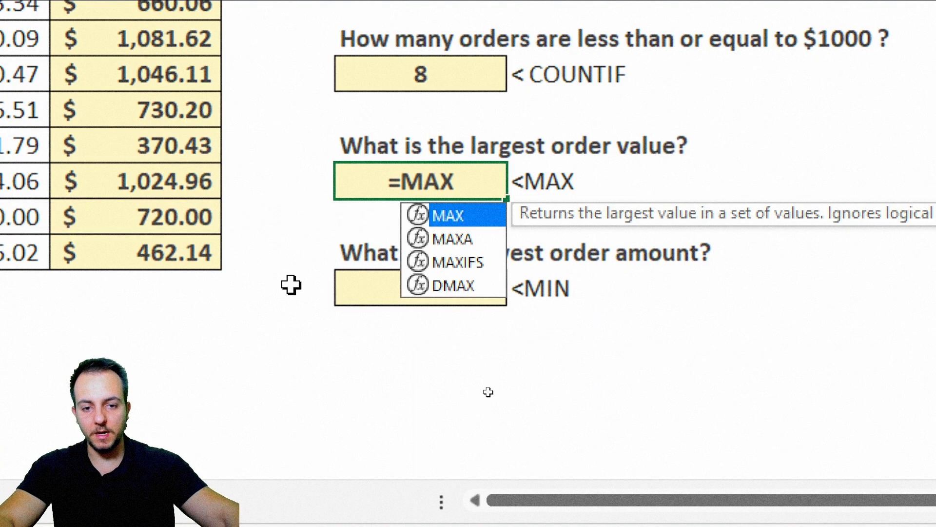
pyautogui.doubleClick(463, 215)
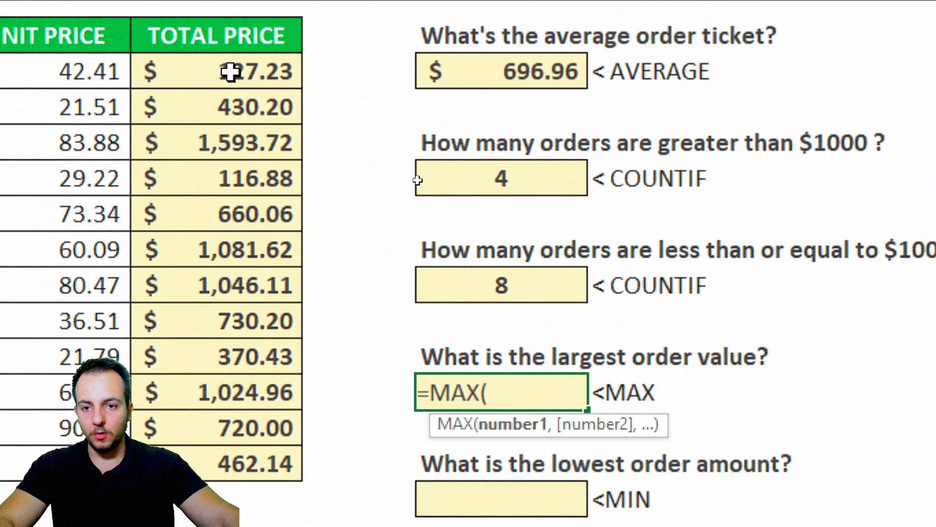
pyautogui.moveTo(286, 71); pyautogui.dragTo(238, 411)
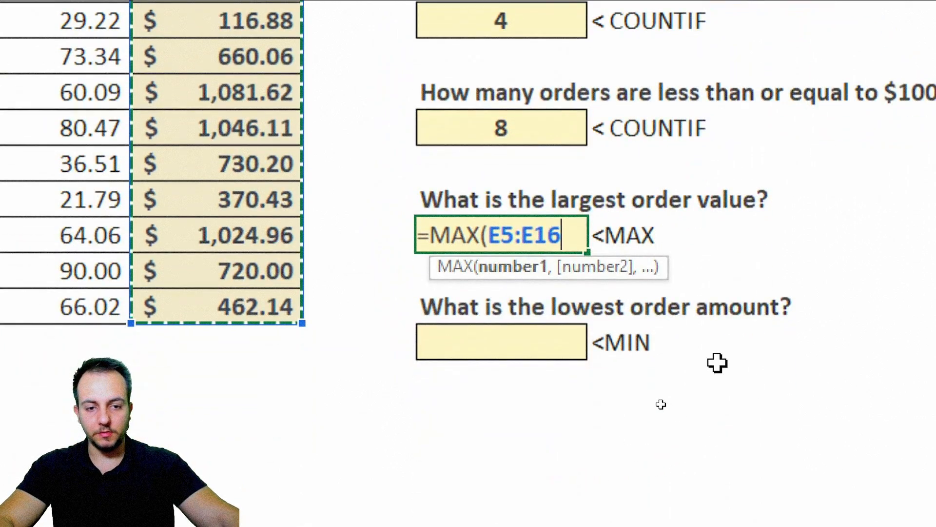
pyautogui.press('Return')
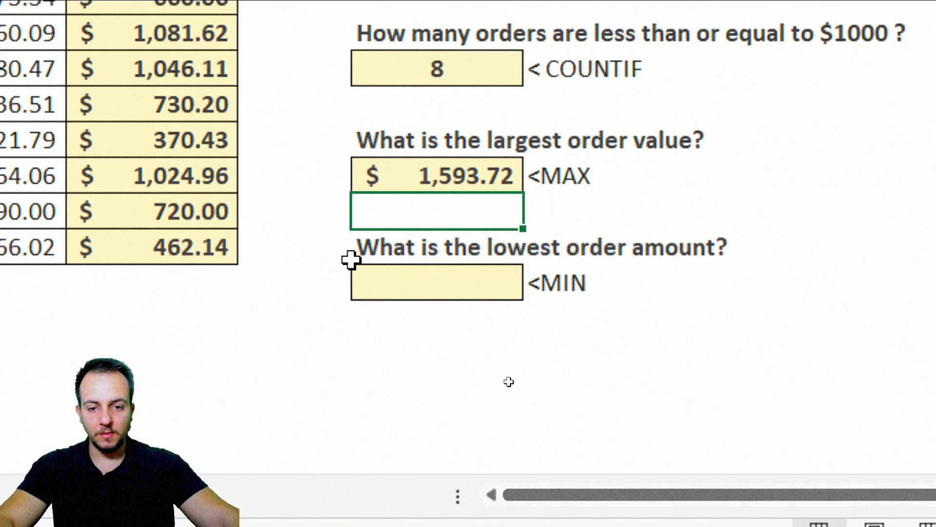
# Step: Enter a MIN formula over E5:E16 in the answer cell for the lowest order amount
pyautogui.click(468, 275)
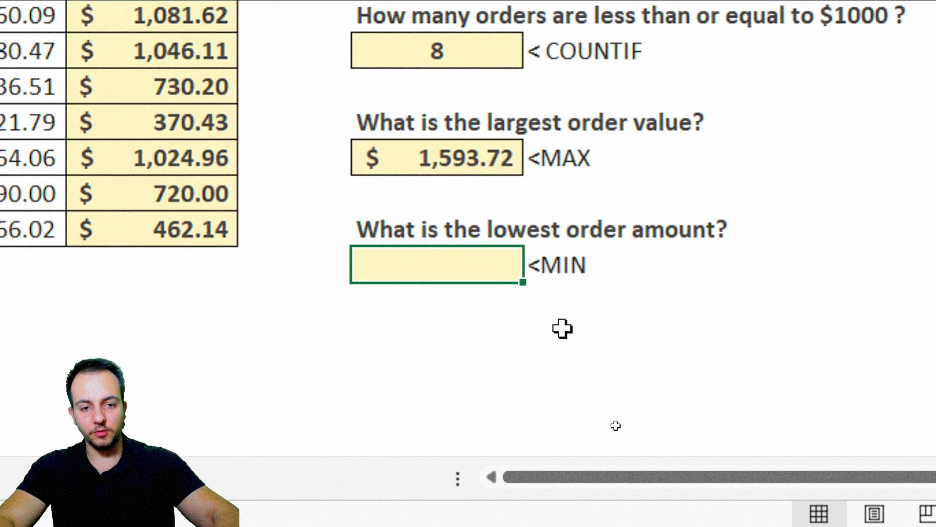
pyautogui.write('=')
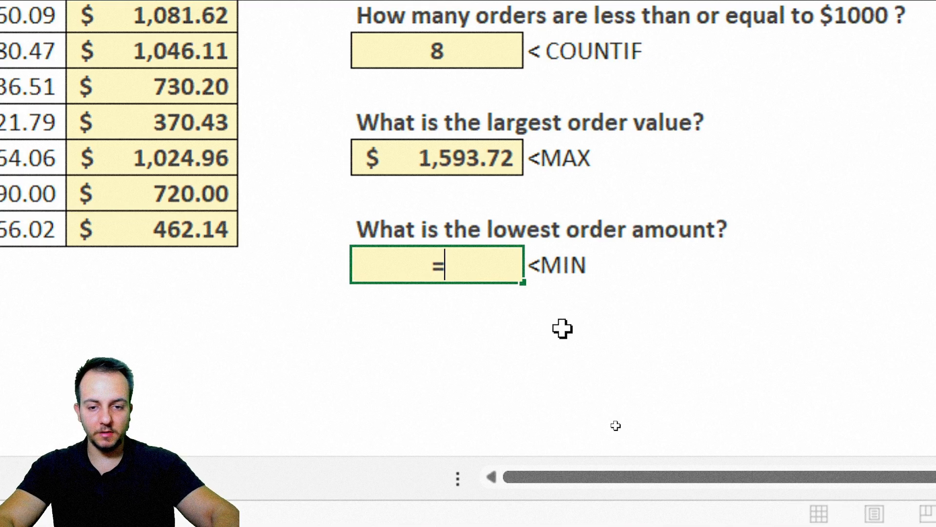
pyautogui.write('MIN')
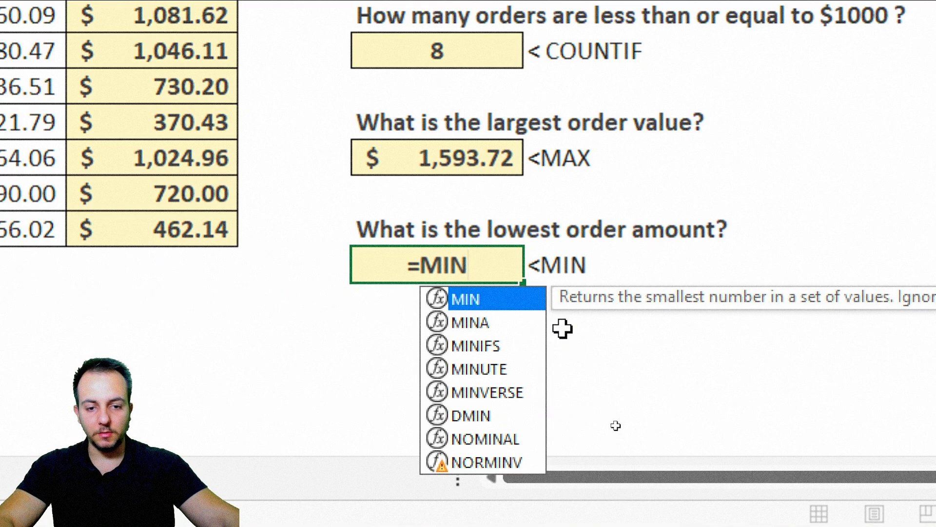
pyautogui.doubleClick(495, 297)
pyautogui.moveTo(175, 225); pyautogui.dragTo(223, 64)
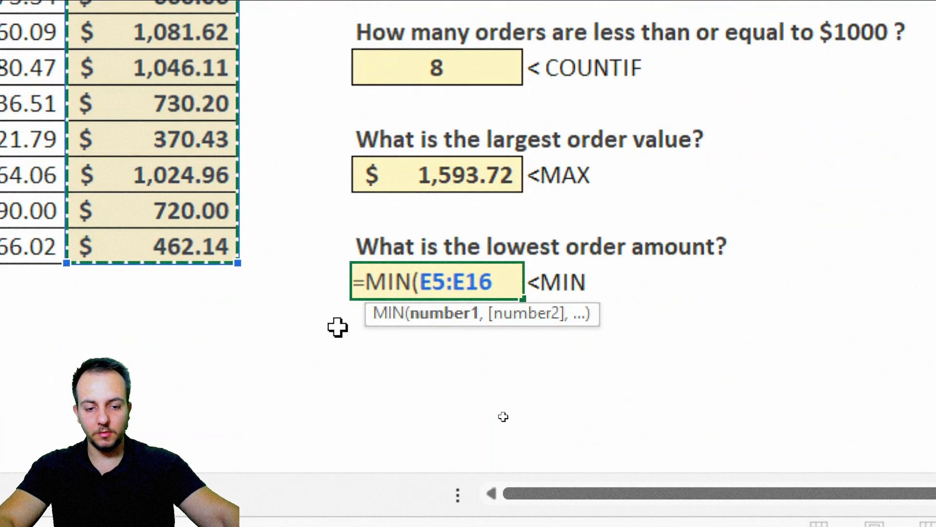
pyautogui.press('Return')
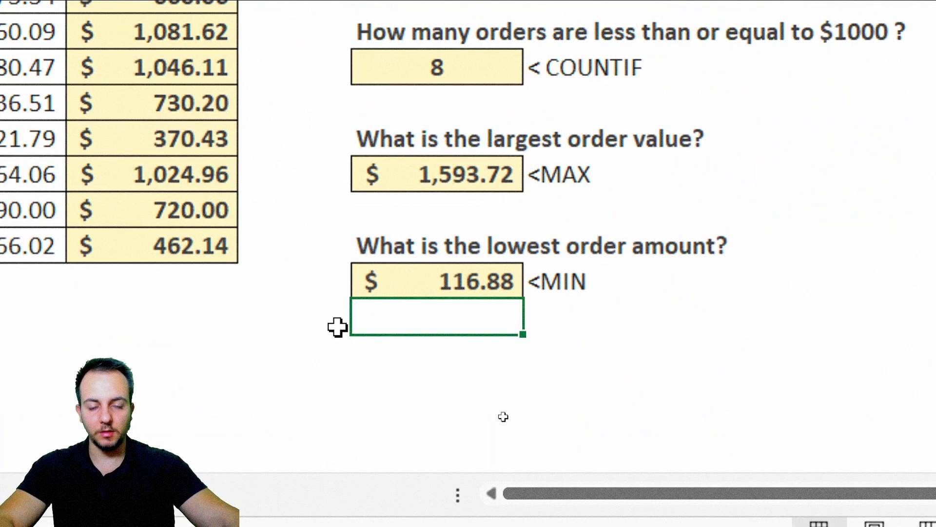
pyautogui.press('Up')
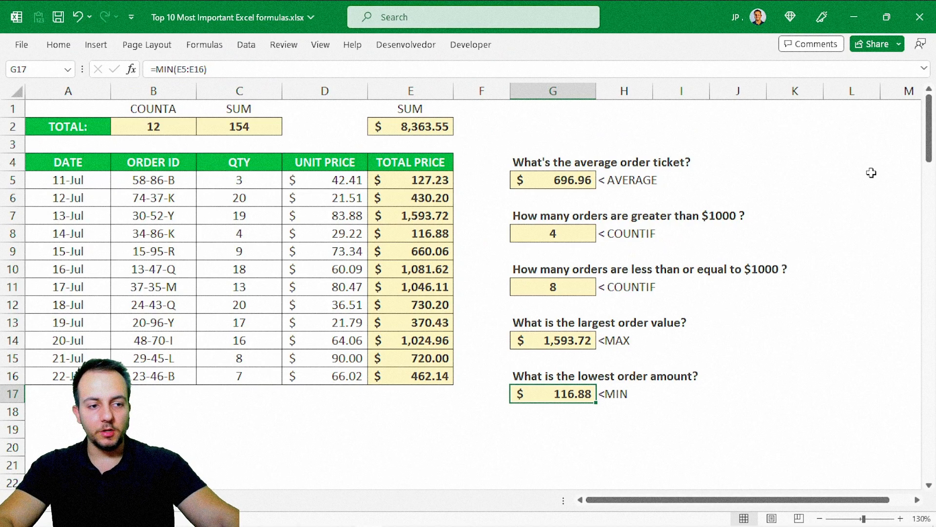
# Step: Try Apple and Grape as the fruit name in the stock question, and set it back to Banana
pyautogui.moveTo(928, 145); pyautogui.dragTo(925, 218)
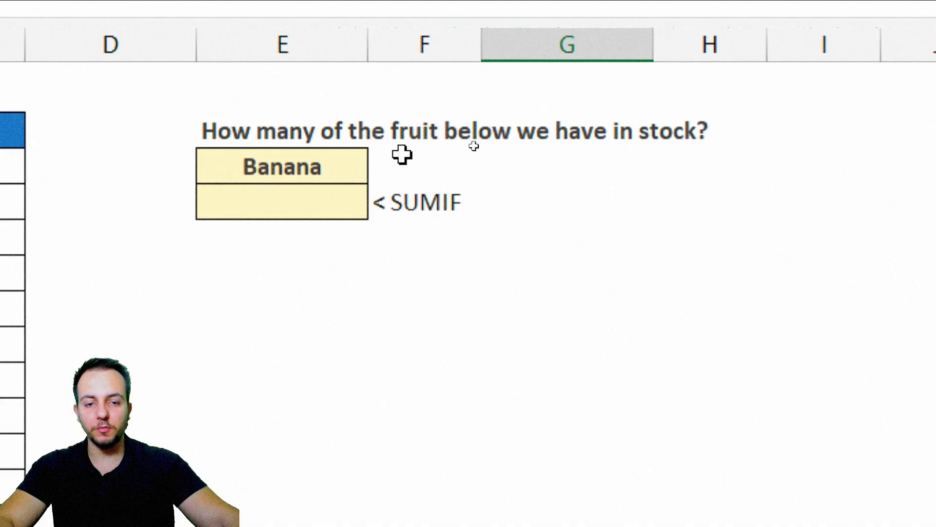
pyautogui.click(322, 169)
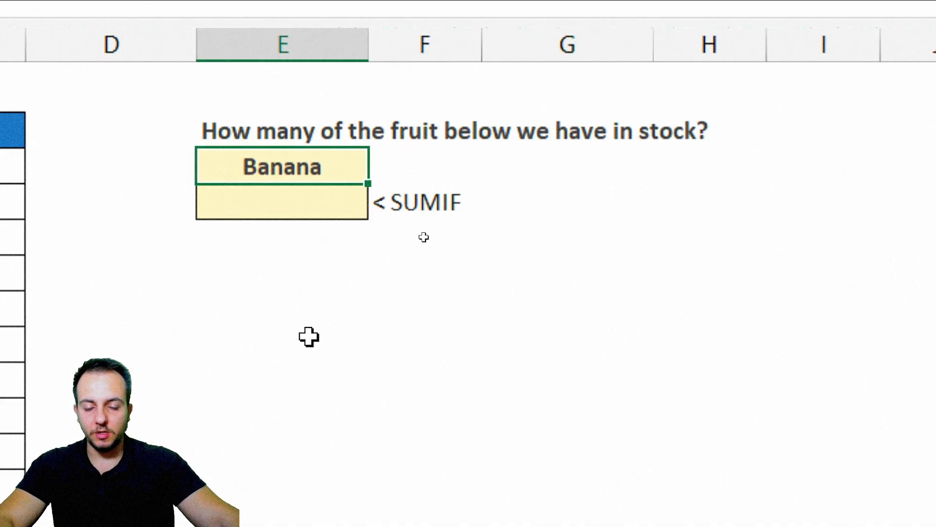
pyautogui.write('Apple')
pyautogui.press('Return')
pyautogui.press('Up')
pyautogui.write('Grape')
pyautogui.press('Return')
pyautogui.press('Up')
pyautogui.write('B')
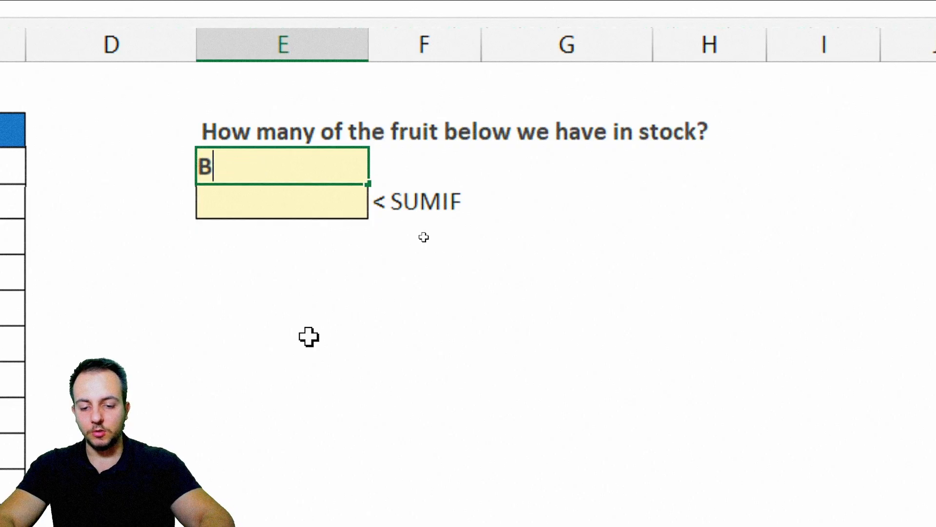
pyautogui.write('anana')
pyautogui.press('Return')
pyautogui.press('Up')
pyautogui.press('Right')
pyautogui.press('Left')
pyautogui.press('Left')
pyautogui.press('Right')
pyautogui.press('Right')
pyautogui.press('Left')
pyautogui.press('Down')
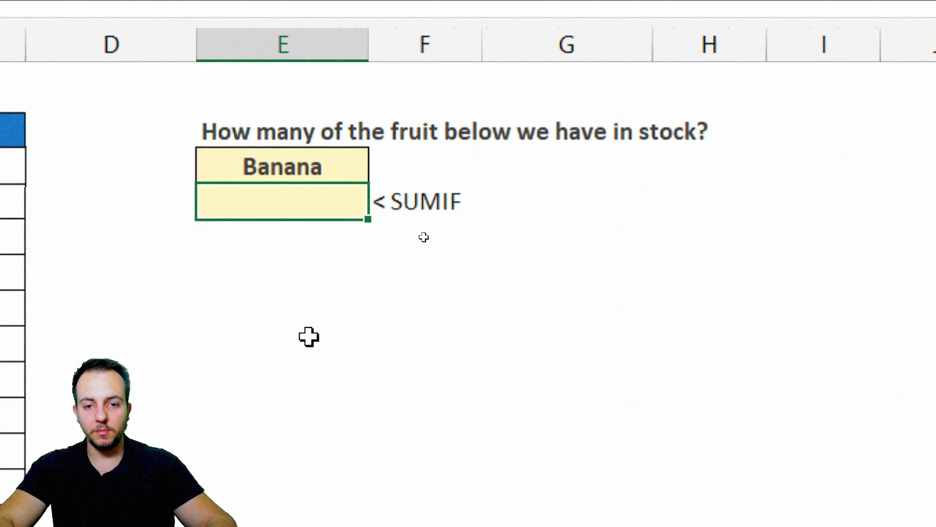
pyautogui.moveTo(335, 174); pyautogui.dragTo(306, 202)
pyautogui.click(305, 202)
pyautogui.moveTo(388, 187); pyautogui.dragTo(453, 219)
pyautogui.press('Escape')
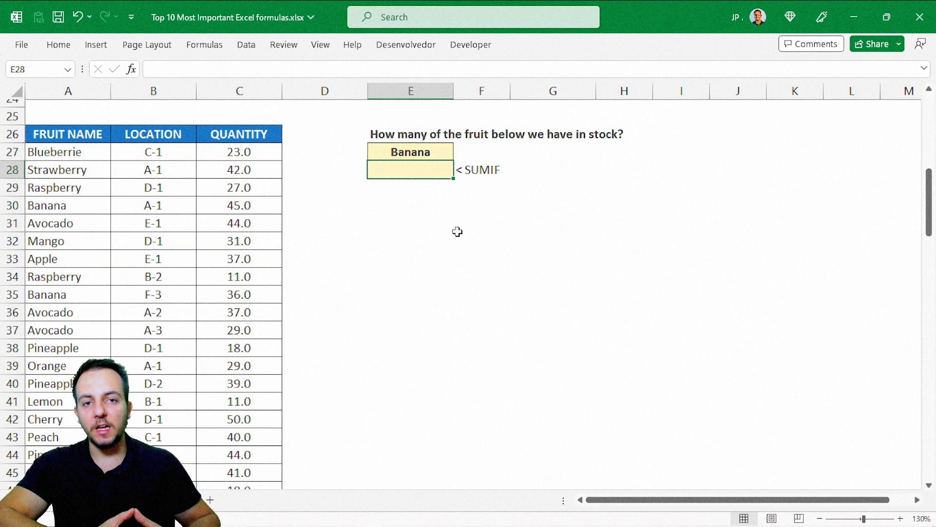
pyautogui.hotkey('ctrl', '2')
pyautogui.moveTo(185, 117)
pyautogui.mouseDown()
pyautogui.moveTo(345, 330)
pyautogui.moveTo(298, 504)
pyautogui.mouseUp()
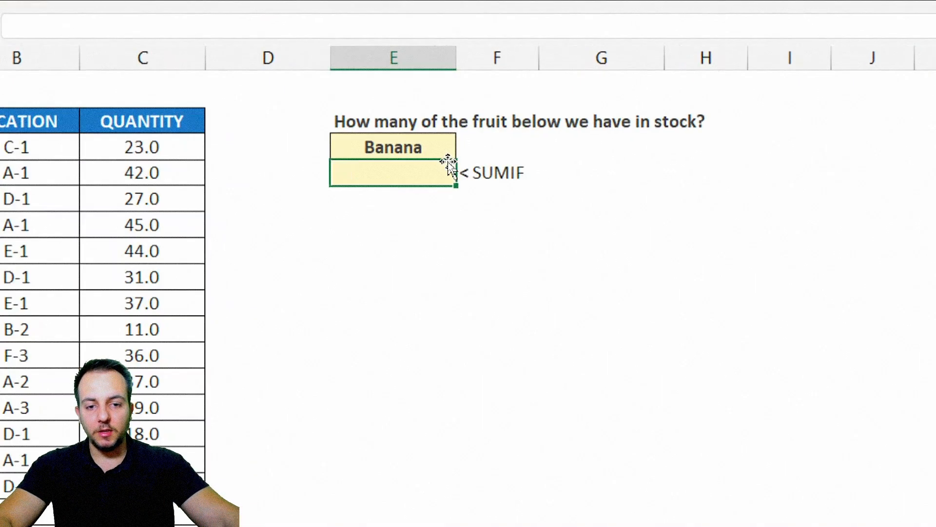
# Step: Start a SUMIF formula in E28, the answer cell below the fruit name in the stock question
pyautogui.click(483, 170)
pyautogui.click(425, 191)
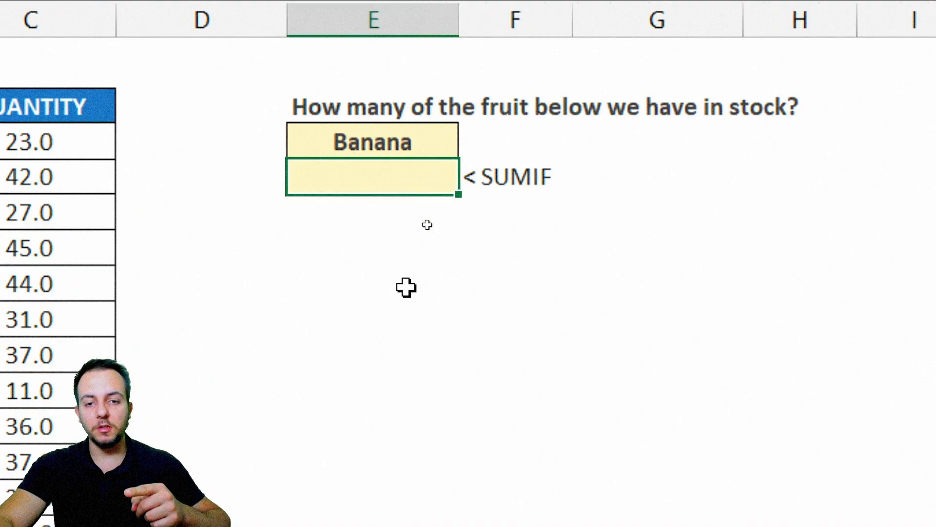
pyautogui.write('=')
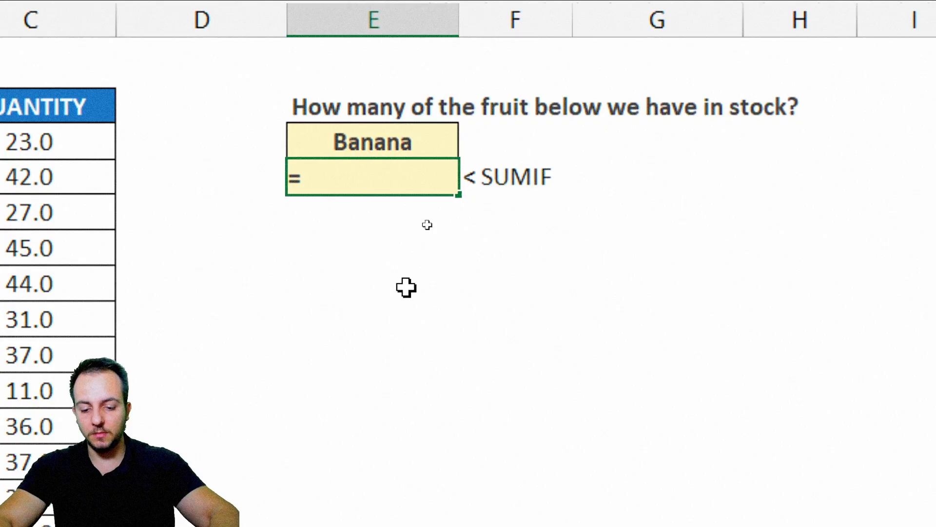
pyautogui.write('sum')
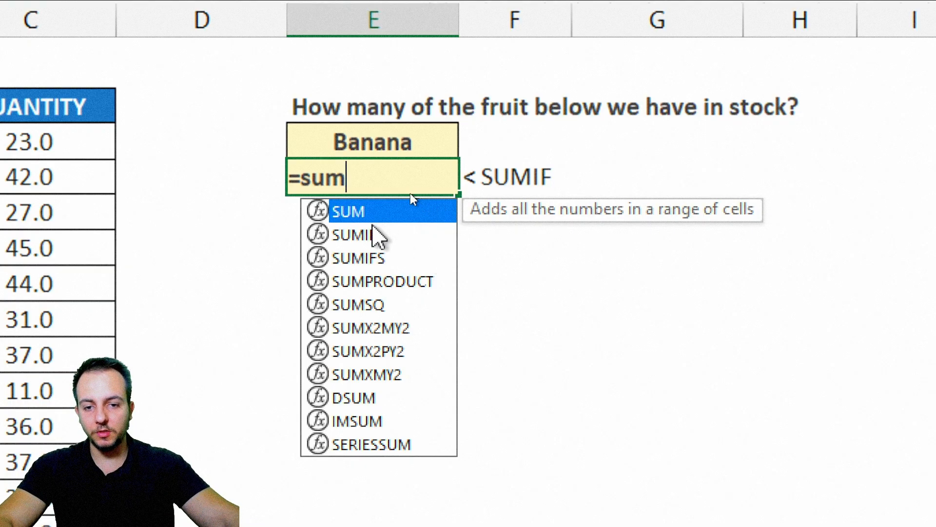
pyautogui.click(379, 236)
pyautogui.doubleClick(383, 239)
# Step: Set the SUMIF range to the fruit names in A27:A74 and proceed to the criteria argument
pyautogui.click(170, 210)
pyautogui.click(51, 142)
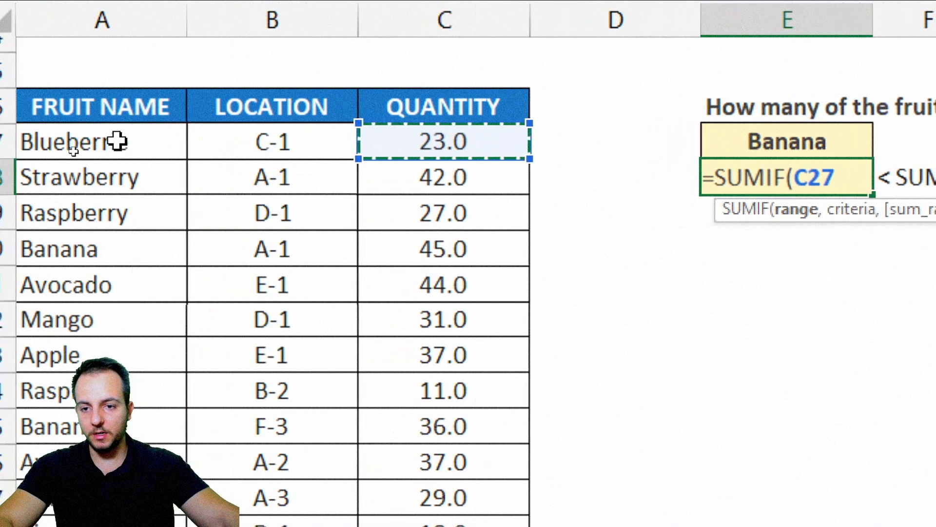
pyautogui.click(115, 141)
pyautogui.moveTo(117, 141); pyautogui.dragTo(154, 408)
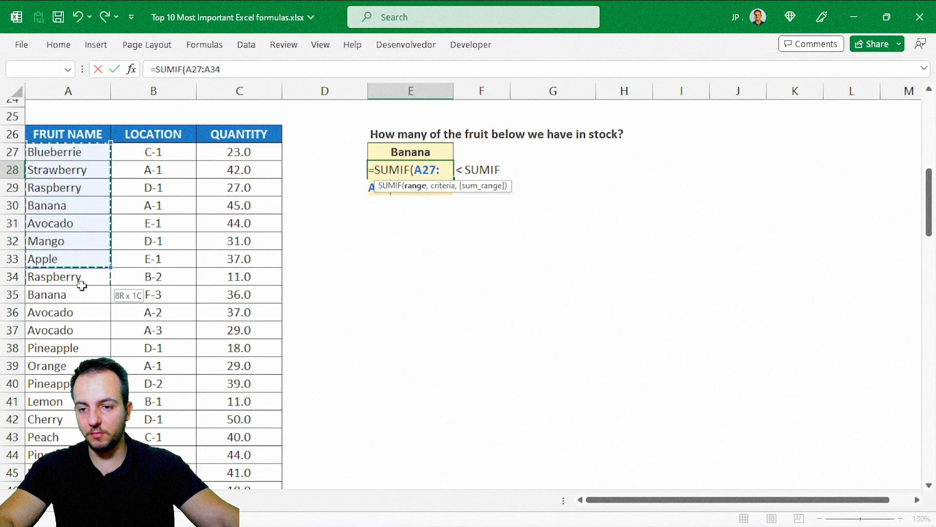
pyautogui.moveTo(81, 286); pyautogui.dragTo(73, 483)
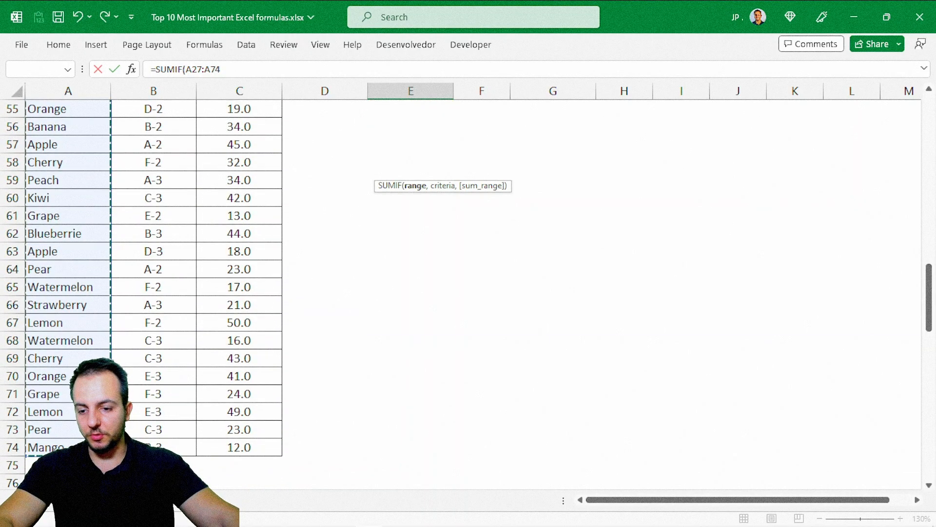
pyautogui.moveTo(73, 448); pyautogui.dragTo(73, 447)
pyautogui.scroll(10, 390, 317)
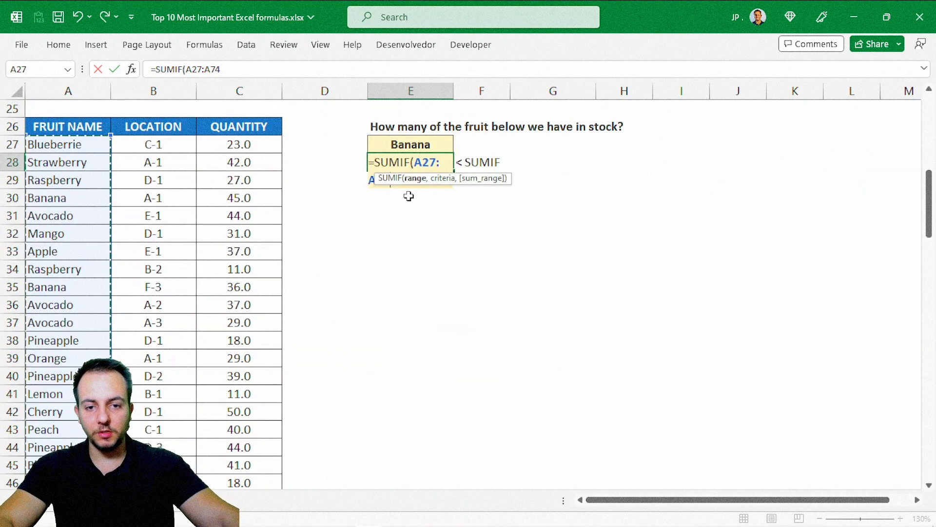
pyautogui.write(',')
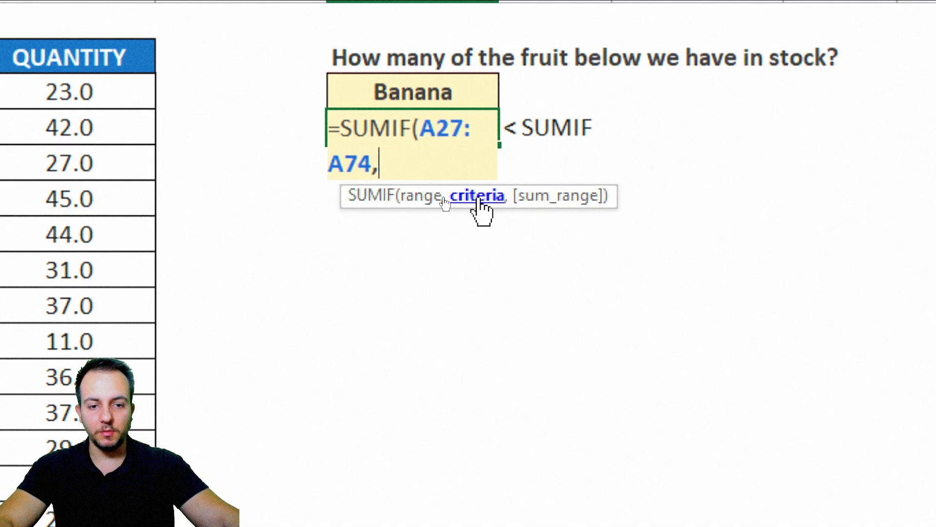
# Step: Try cell E27 and the literal text "Banana" as the SUMIF criteria, and clear both from the formula
pyautogui.click(418, 94)
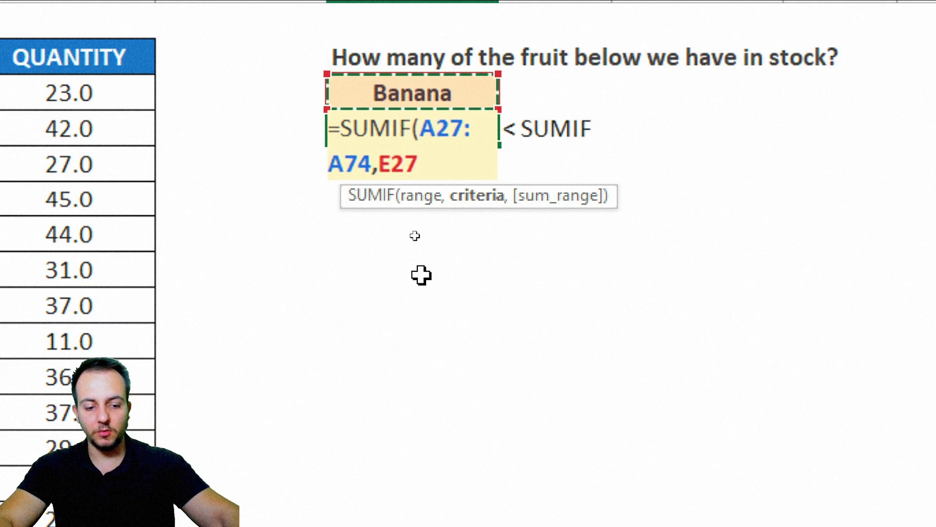
pyautogui.press('BackSpace')
pyautogui.press('BackSpace')
pyautogui.press('BackSpace')
pyautogui.write('"Banana')
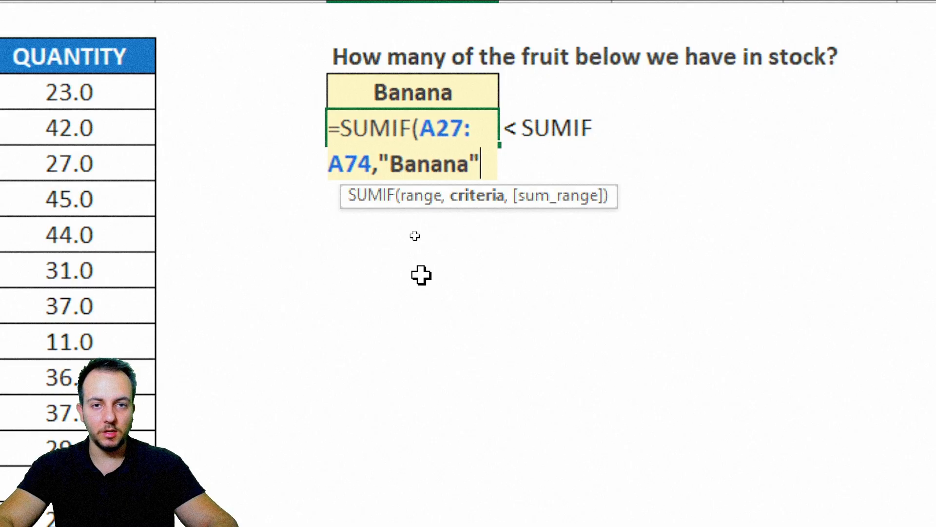
pyautogui.press('BackSpace')
pyautogui.press('BackSpace')
pyautogui.press('BackSpace')
pyautogui.press('BackSpace')
pyautogui.press('BackSpace')
pyautogui.press('BackSpace')
pyautogui.press('BackSpace')
pyautogui.press('BackSpace')
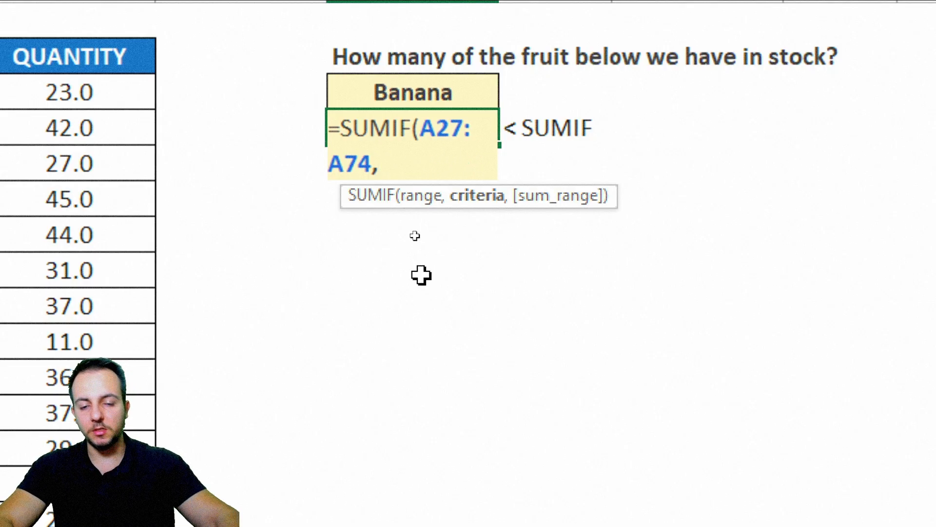
# Step: Complete the SUMIF formula with E27 as the criteria and the quantities from C27 through the table's last row as the sum range
pyautogui.click(395, 94)
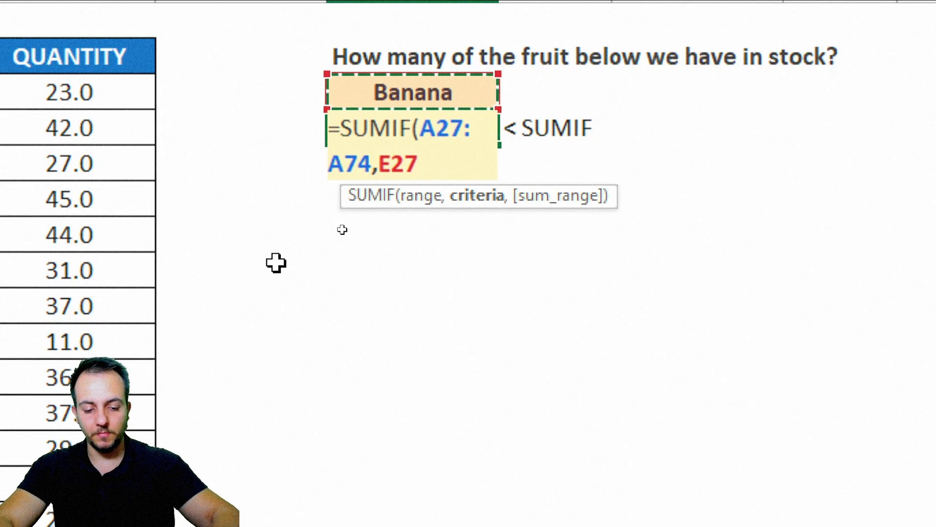
pyautogui.write(',')
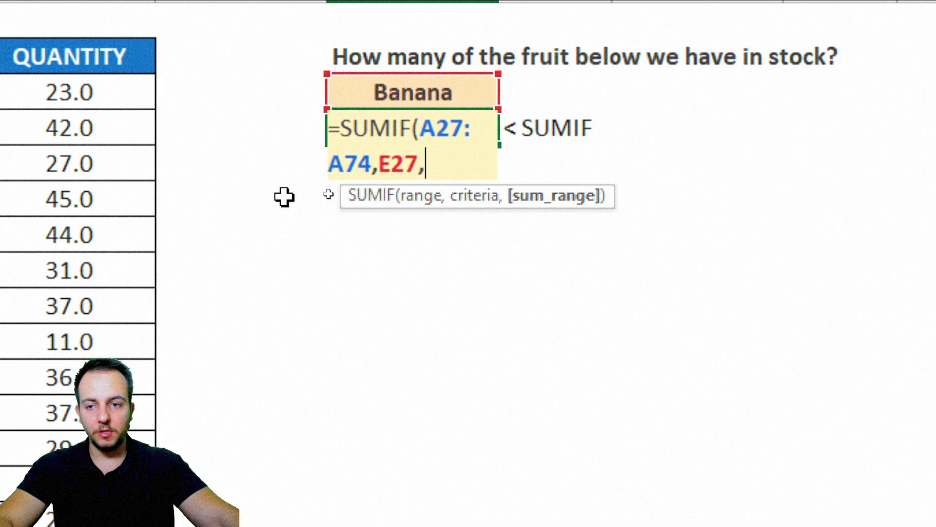
pyautogui.moveTo(268, 94); pyautogui.dragTo(271, 447)
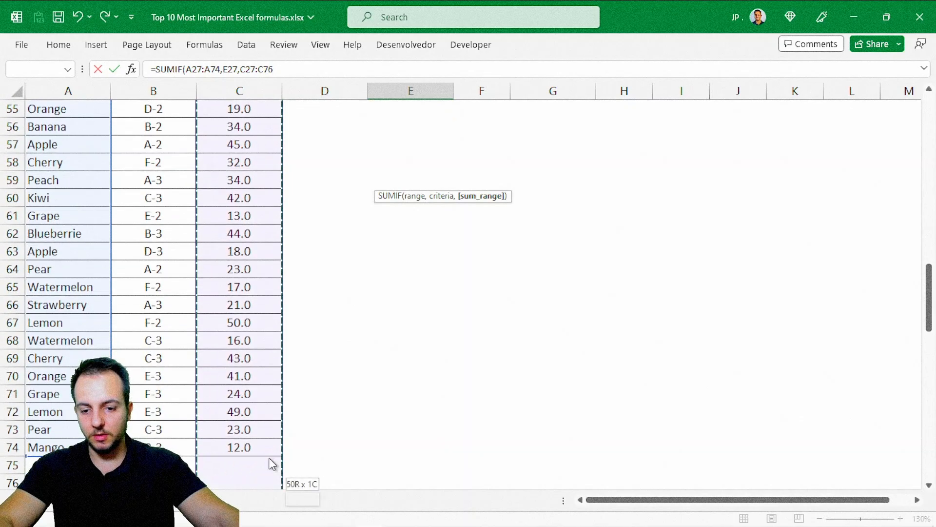
pyautogui.press('Return')
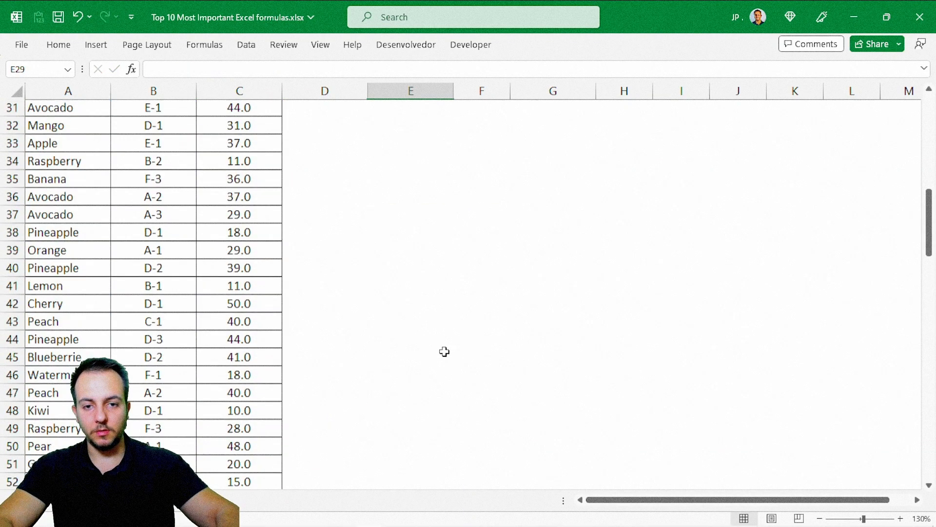
pyautogui.scroll(2, 433, 211)
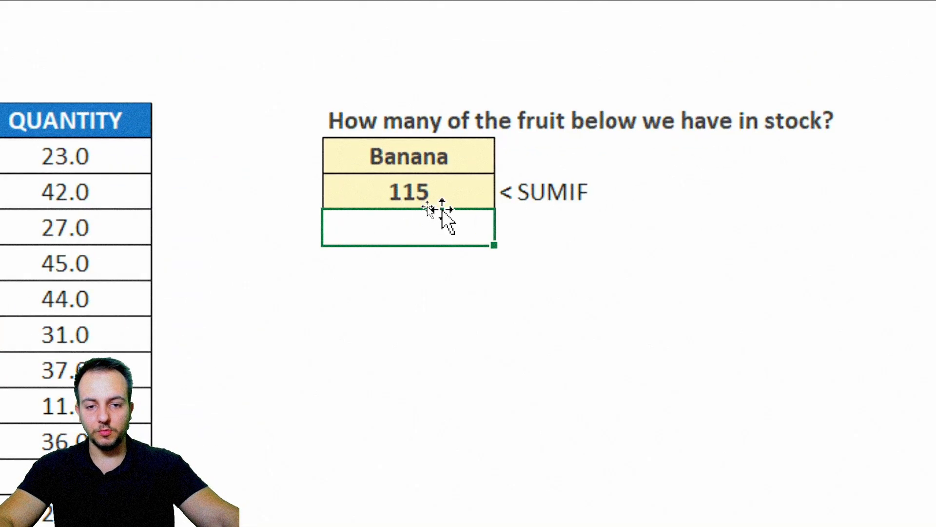
pyautogui.click(410, 200)
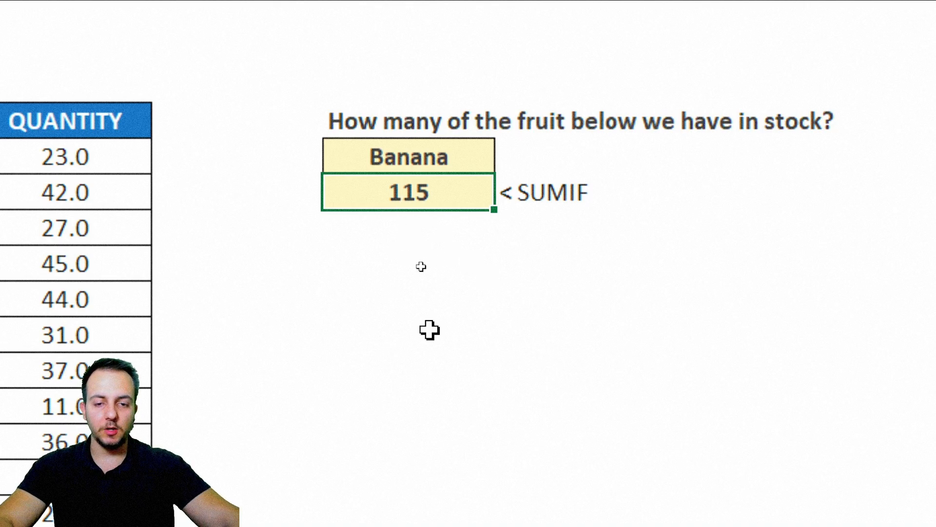
pyautogui.click(466, 157)
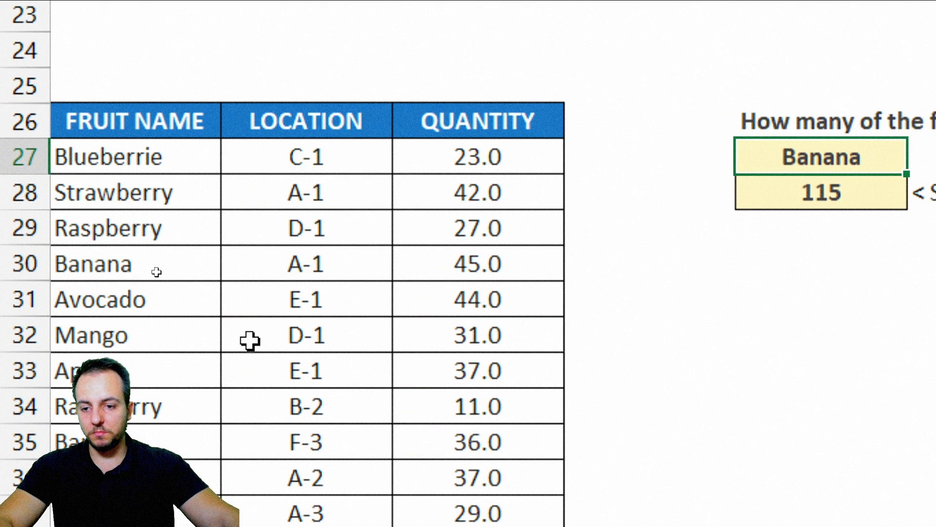
# Step: Test the SUMIF by changing the fruit name in E27 to Mango, and finally to Apple
pyautogui.write('Man')
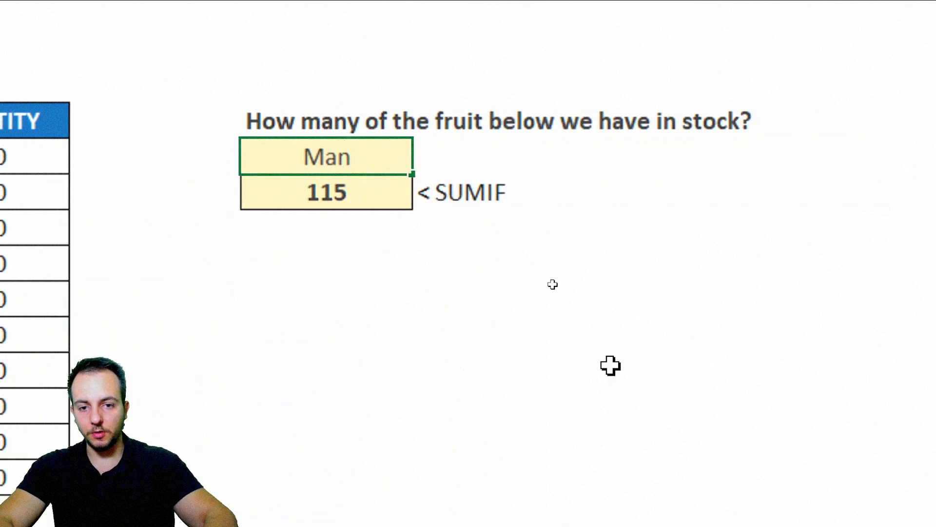
pyautogui.write('go')
pyautogui.hotkey('ctrl', 'Return')
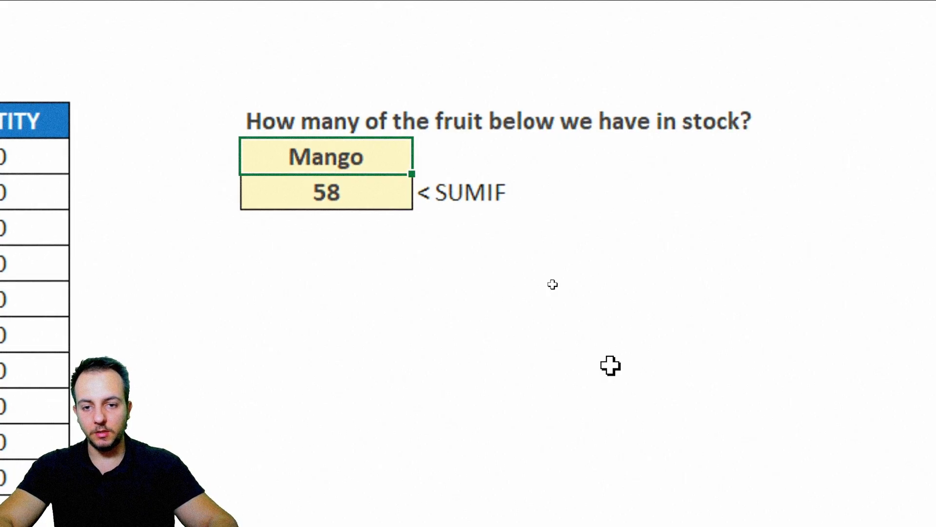
pyautogui.write('Apple')
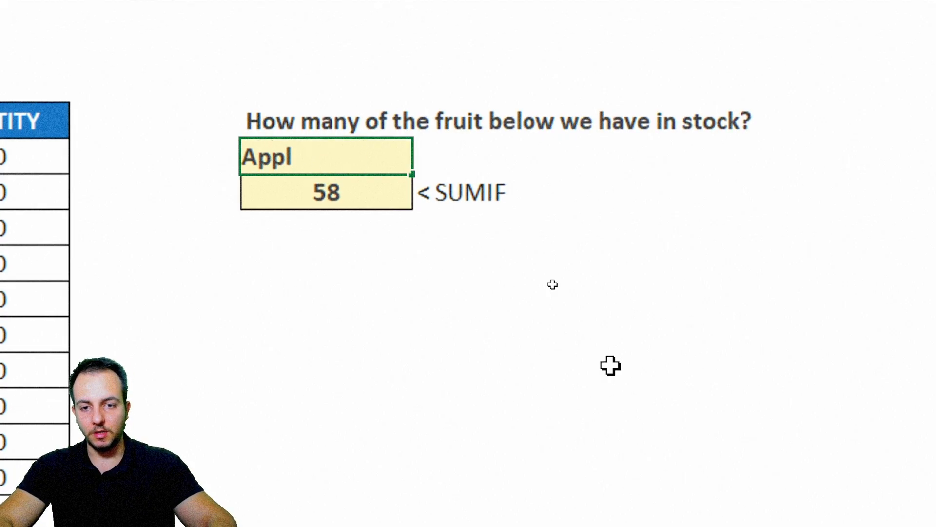
pyautogui.hotkey('ctrl', 'Return')
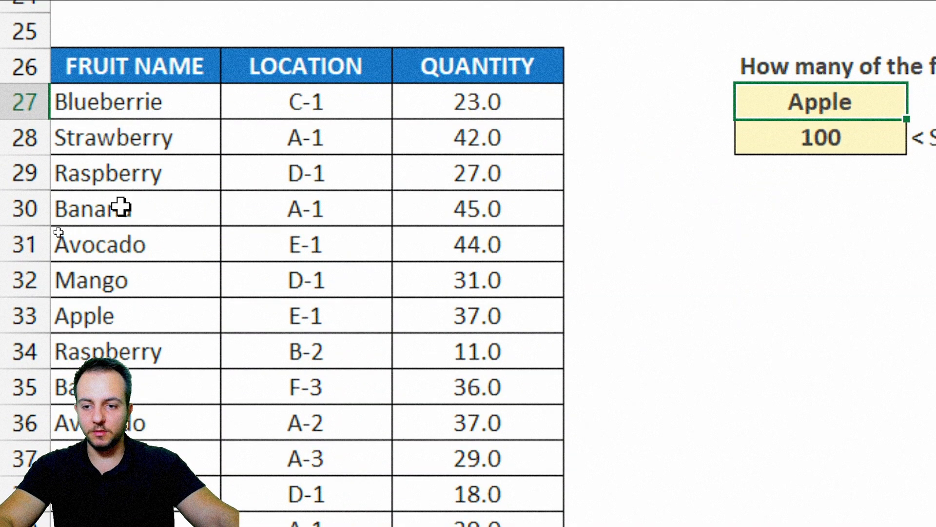
# Step: Examine the Banana rows in the stock table and the SUMIF answer cell E28
pyautogui.moveTo(123, 207); pyautogui.dragTo(575, 204)
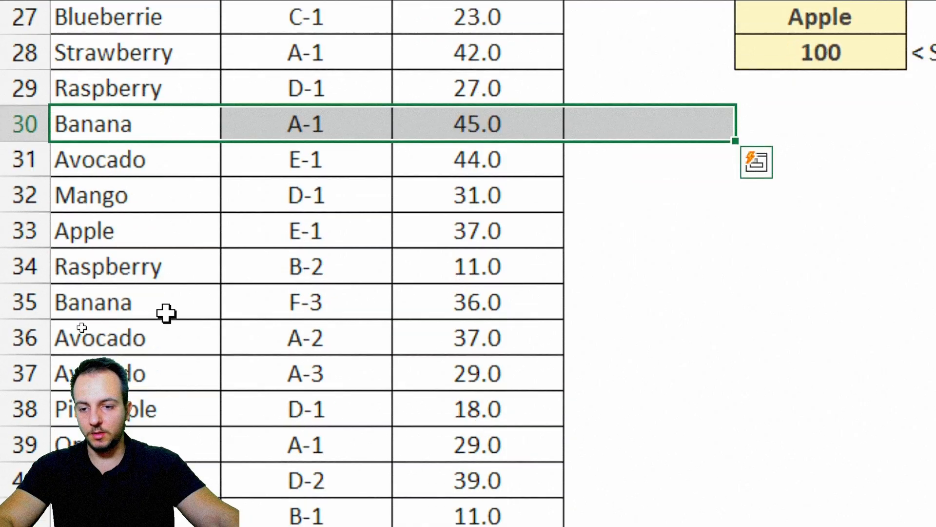
pyautogui.keyDown('ctrl'); pyautogui.moveTo(190, 392); pyautogui.dragTo(711, 384); pyautogui.keyUp('ctrl')
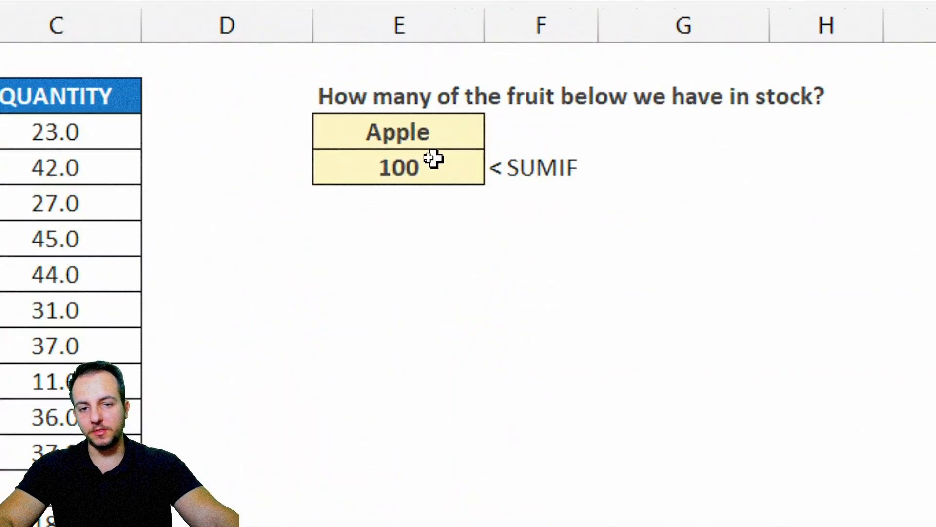
pyautogui.moveTo(418, 155); pyautogui.dragTo(522, 171)
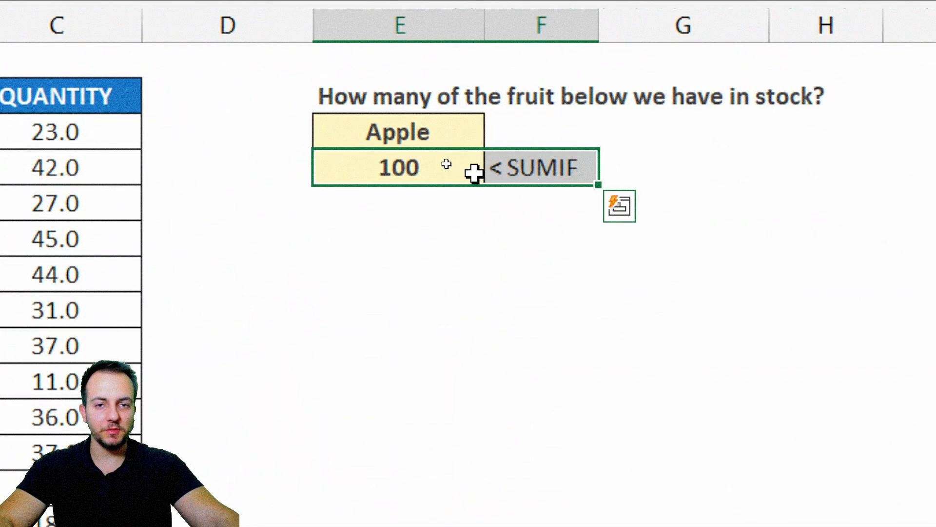
pyautogui.click(385, 167)
# Step: Go to the student table starting at row 81 and examine its name, absences, final grade and status columns
pyautogui.click(110, 128)
pyautogui.hotkey('ctrl', 'Down')
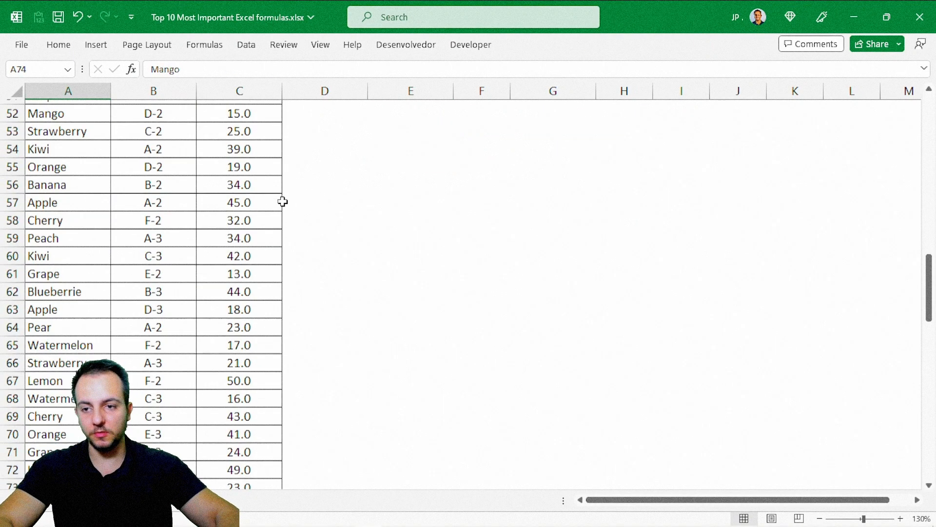
pyautogui.moveTo(928, 279); pyautogui.dragTo(928, 361)
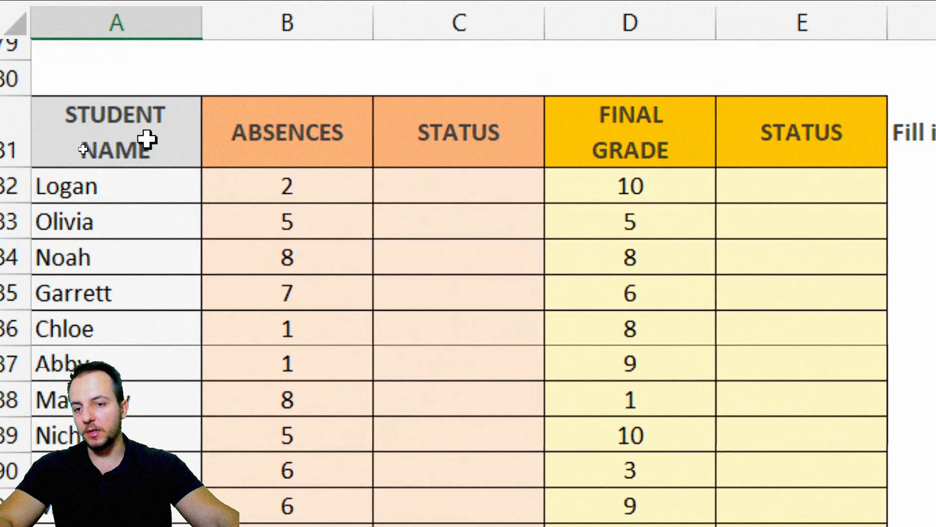
pyautogui.moveTo(82, 150); pyautogui.dragTo(100, 266)
pyautogui.moveTo(312, 146); pyautogui.dragTo(303, 303)
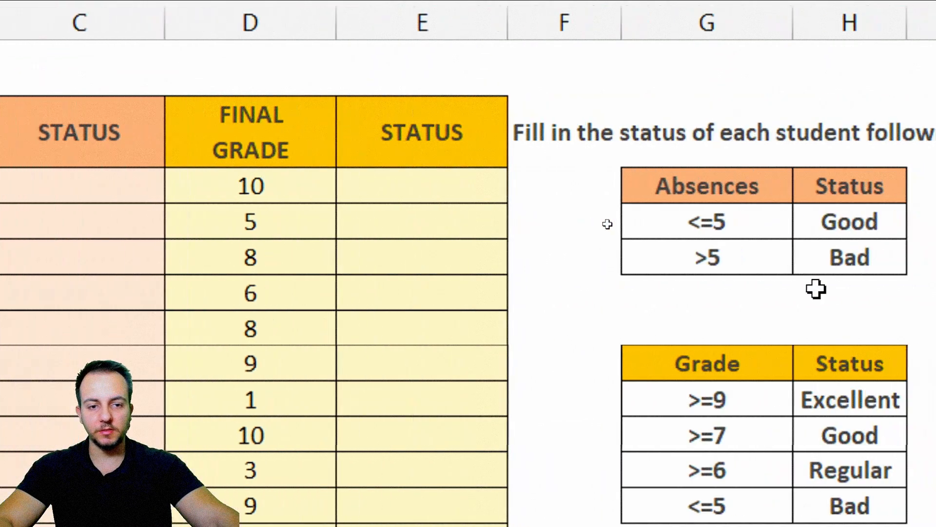
pyautogui.moveTo(676, 147); pyautogui.dragTo(656, 292)
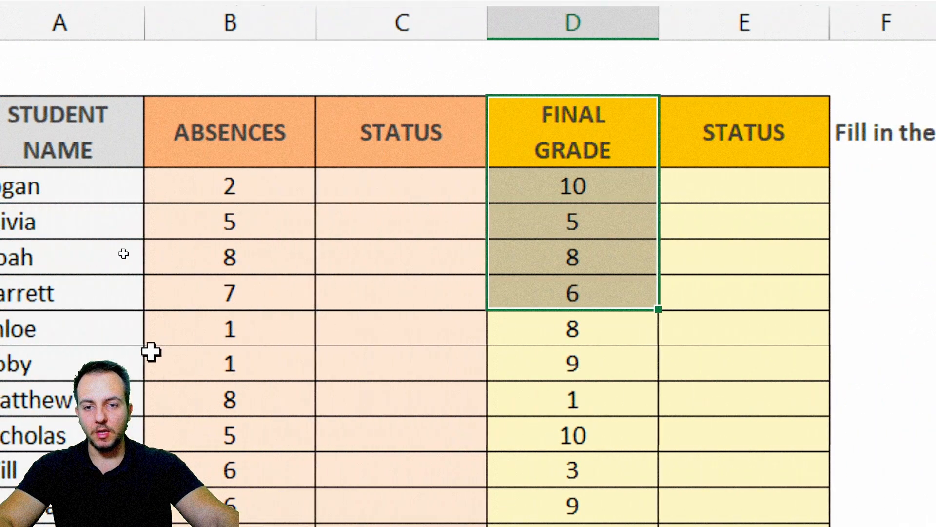
pyautogui.moveTo(415, 192); pyautogui.dragTo(421, 294)
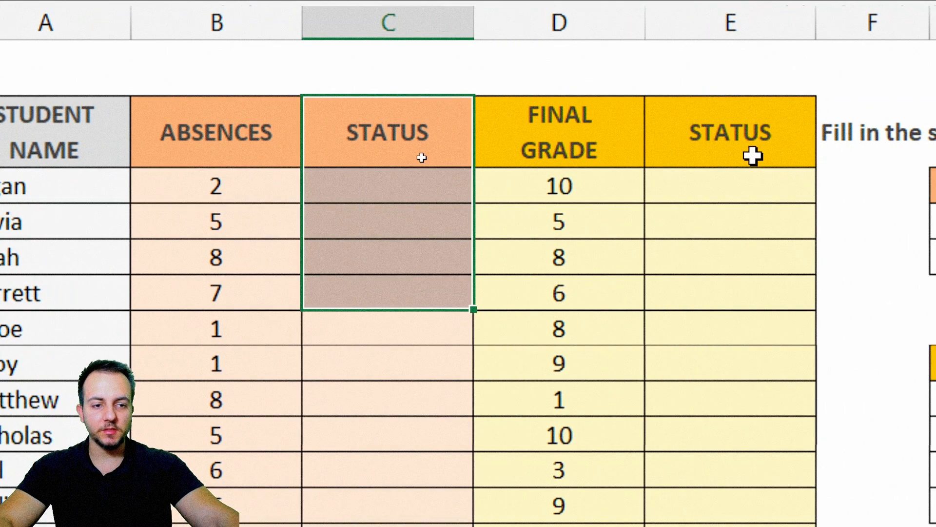
pyautogui.moveTo(780, 187); pyautogui.dragTo(768, 300)
pyautogui.moveTo(424, 144); pyautogui.dragTo(249, 320)
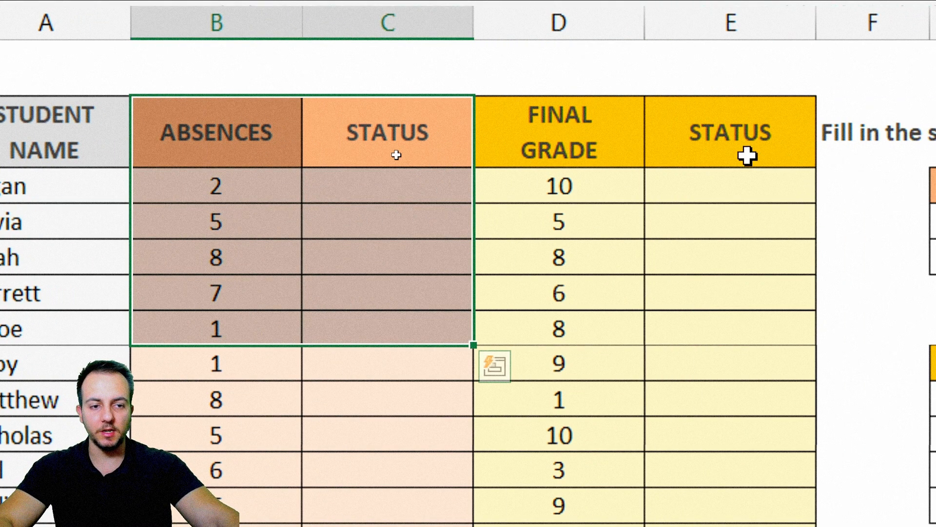
pyautogui.moveTo(261, 153); pyautogui.dragTo(357, 352)
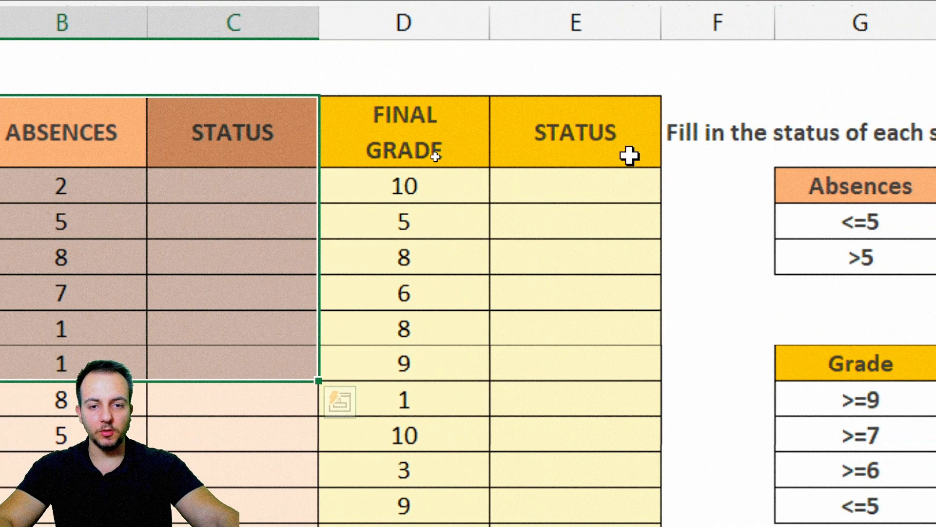
pyautogui.moveTo(783, 155); pyautogui.dragTo(574, 349)
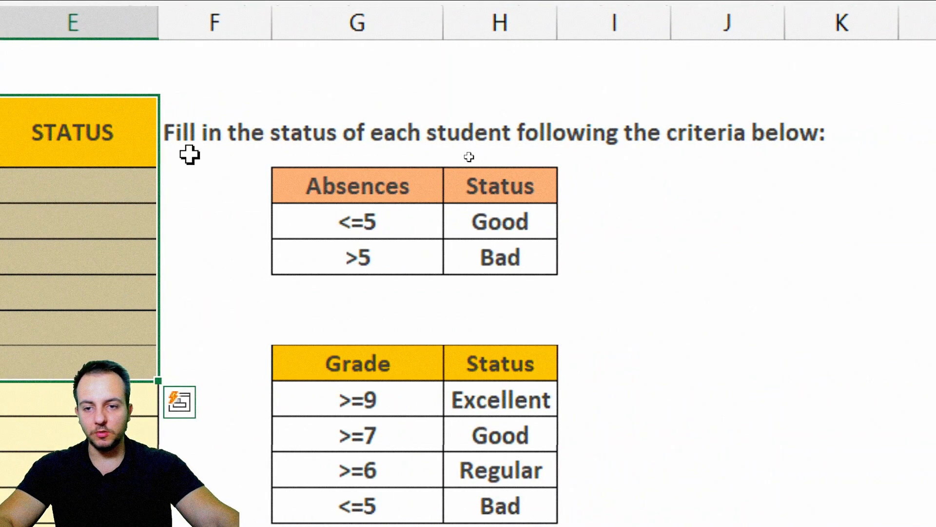
# Step: Examine the status instruction and the absences criteria table, including the rules for Good and Bad
pyautogui.click(726, 152)
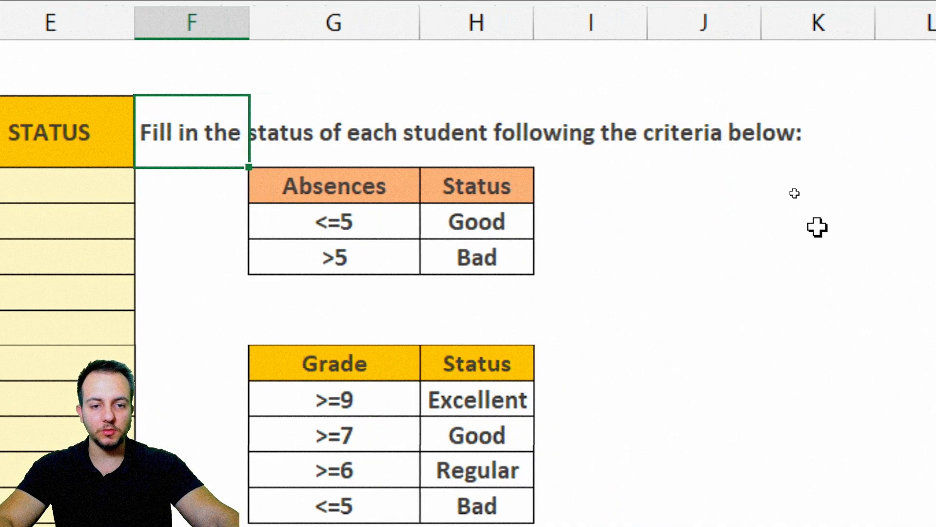
pyautogui.moveTo(380, 193); pyautogui.dragTo(465, 229)
pyautogui.moveTo(395, 129); pyautogui.dragTo(395, 147)
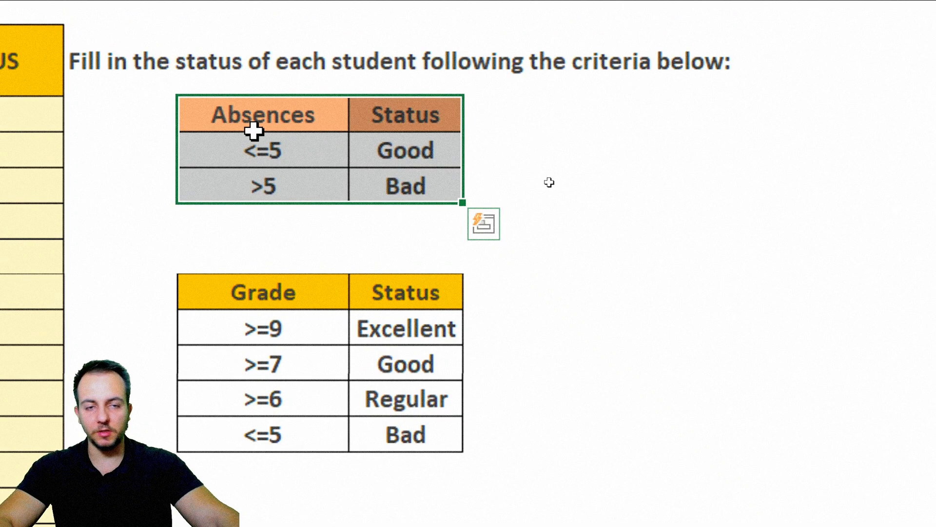
pyautogui.click(283, 155)
pyautogui.keyDown('shift'); pyautogui.click(408, 161); pyautogui.keyUp('shift')
pyautogui.click(294, 143)
pyautogui.moveTo(299, 130); pyautogui.dragTo(313, 125)
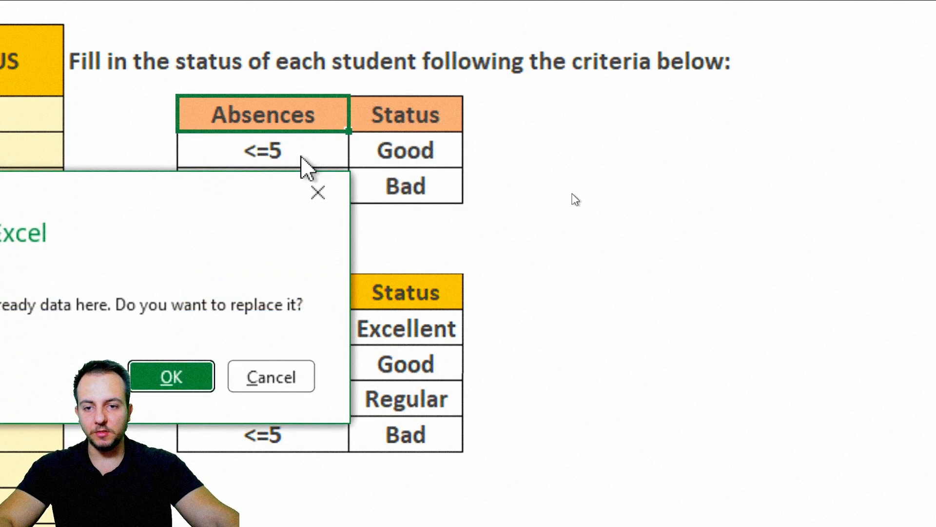
pyautogui.press('Escape')
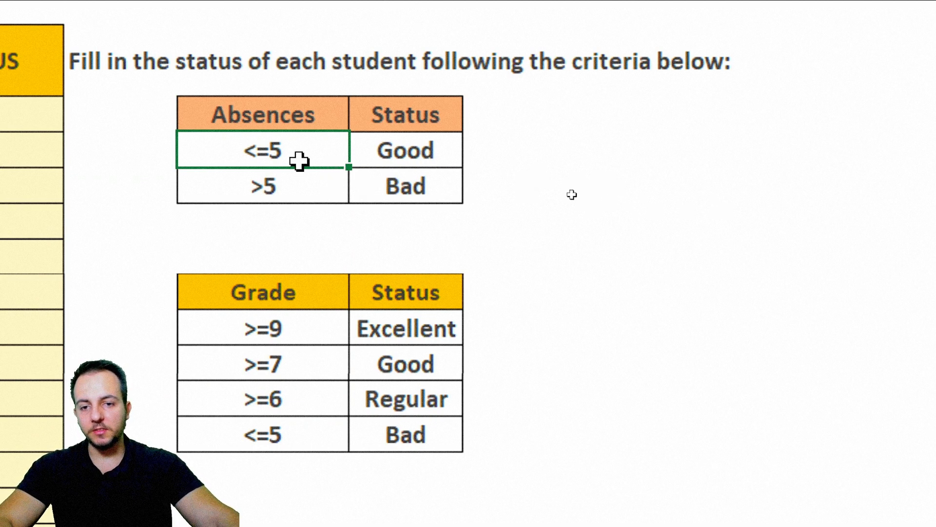
pyautogui.click(405, 165)
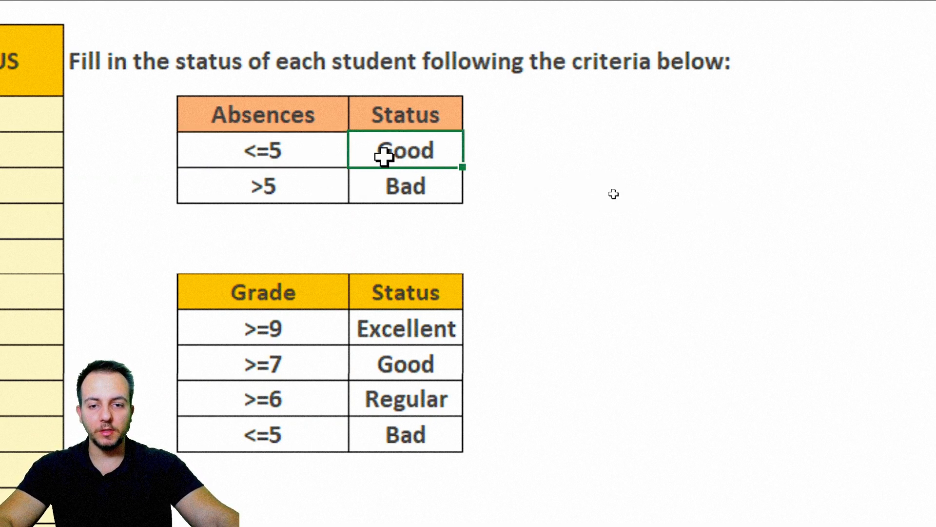
pyautogui.moveTo(432, 148); pyautogui.dragTo(448, 115)
pyautogui.click(320, 184)
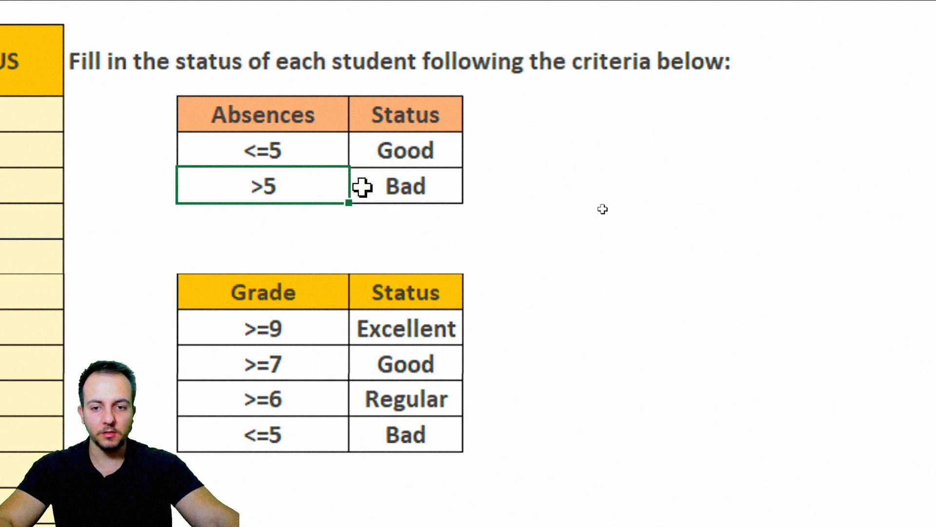
pyautogui.click(407, 185)
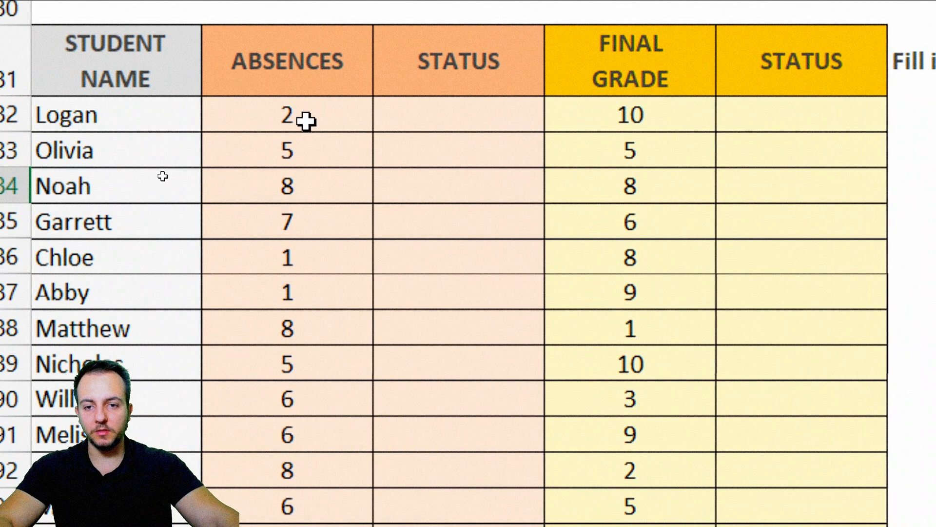
# Step: Enter the first three absence statuses in C82:C84 by hand as Good, Good and Bad
pyautogui.click(305, 121)
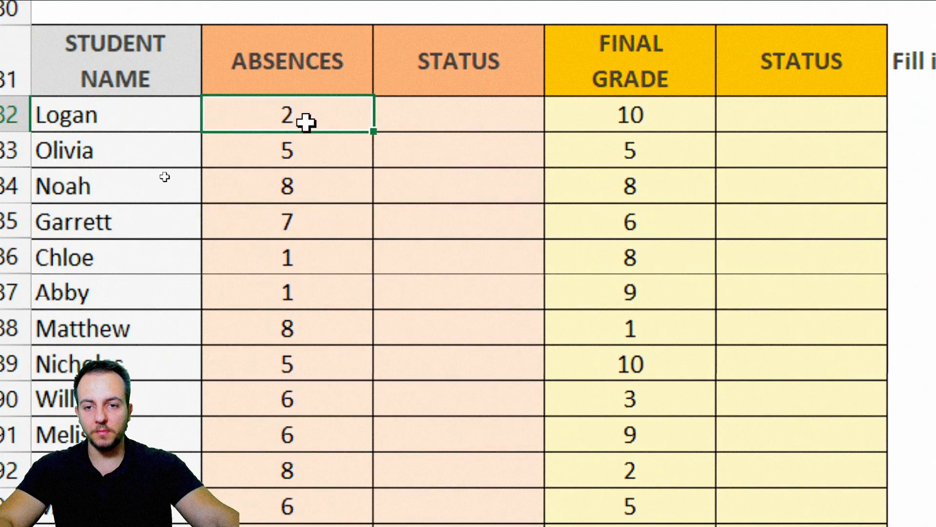
pyautogui.click(439, 112)
pyautogui.write('Good')
pyautogui.press('Return')
pyautogui.write('Good')
pyautogui.press('Return')
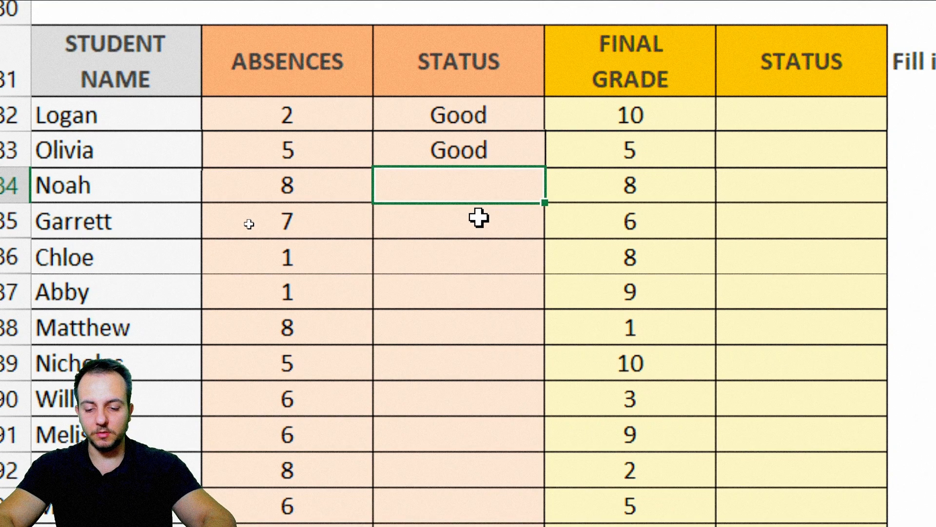
pyautogui.write('Bad')
pyautogui.press('Return')
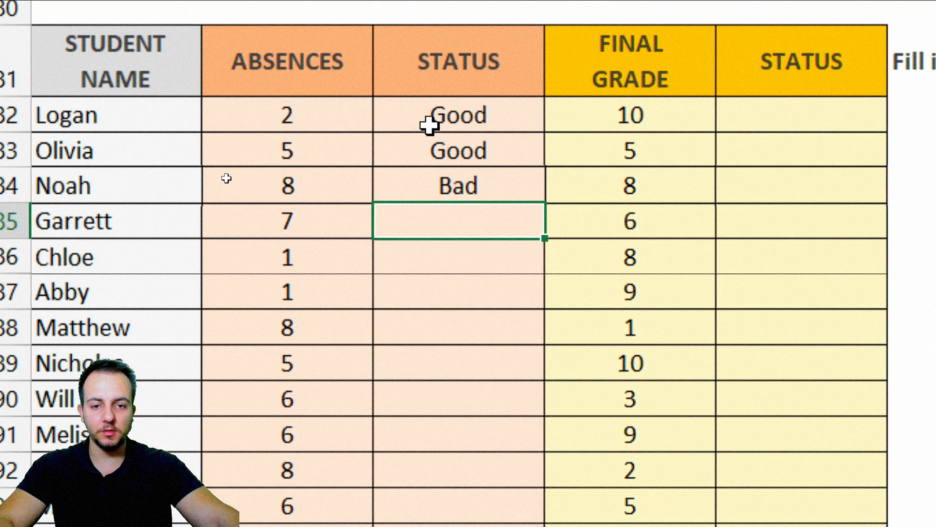
# Step: Clear the hand-entered statuses from C82:C84
pyautogui.moveTo(435, 148); pyautogui.dragTo(445, 180)
pyautogui.moveTo(498, 111); pyautogui.dragTo(461, 198)
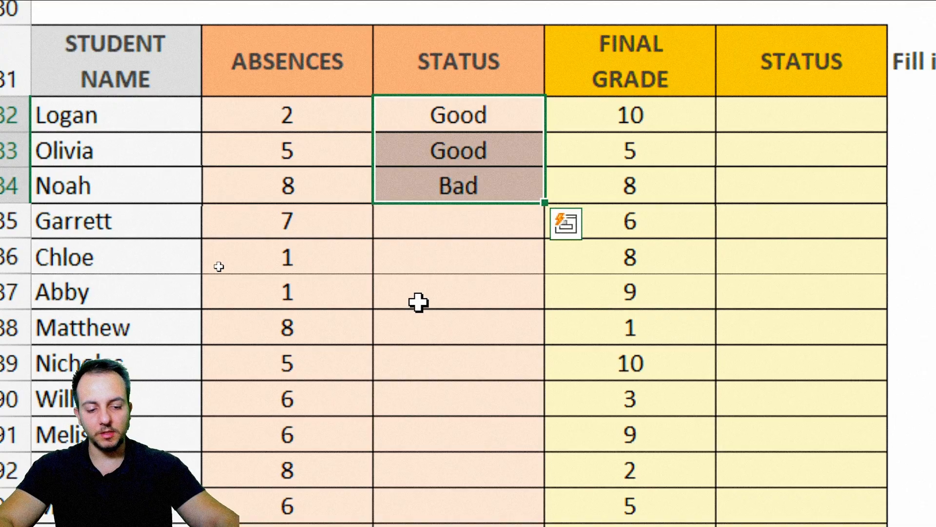
pyautogui.press('Delete')
# Step: Start an IF formula in C82, the first absence status cell, with the logical test B82<=5
pyautogui.scroll(1, 417, 303)
pyautogui.click(452, 163)
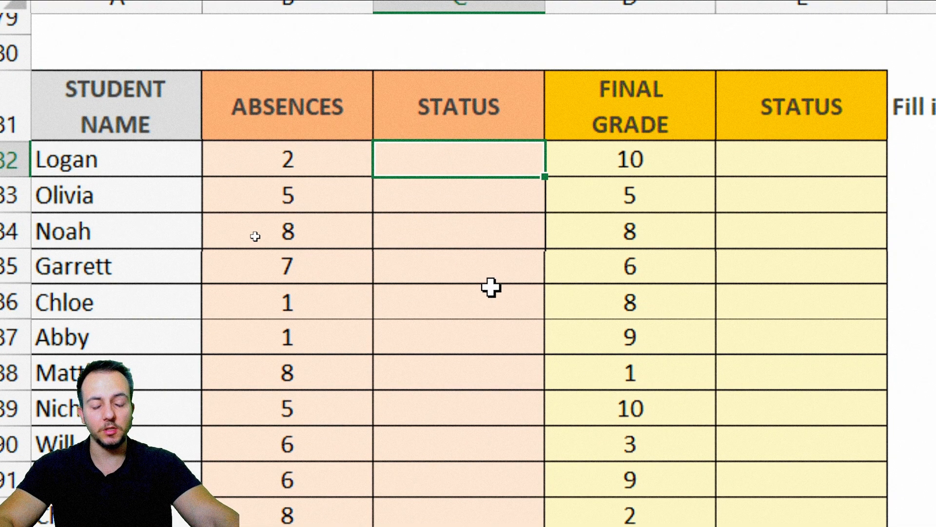
pyautogui.write('=')
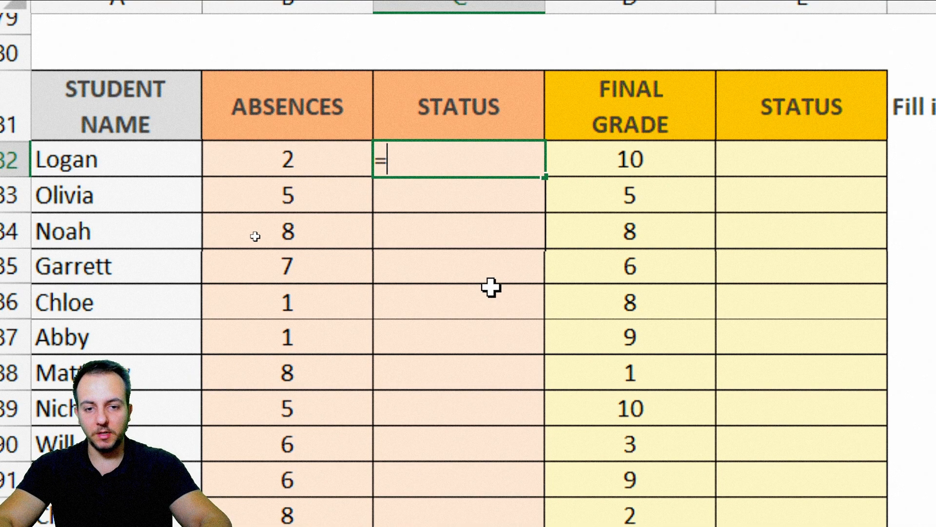
pyautogui.write('if')
pyautogui.click(599, 252)
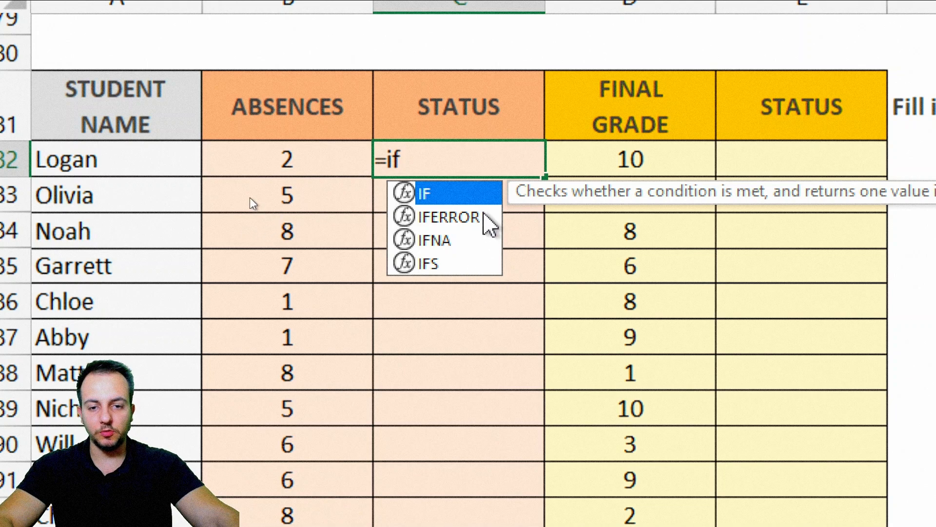
pyautogui.doubleClick(442, 194)
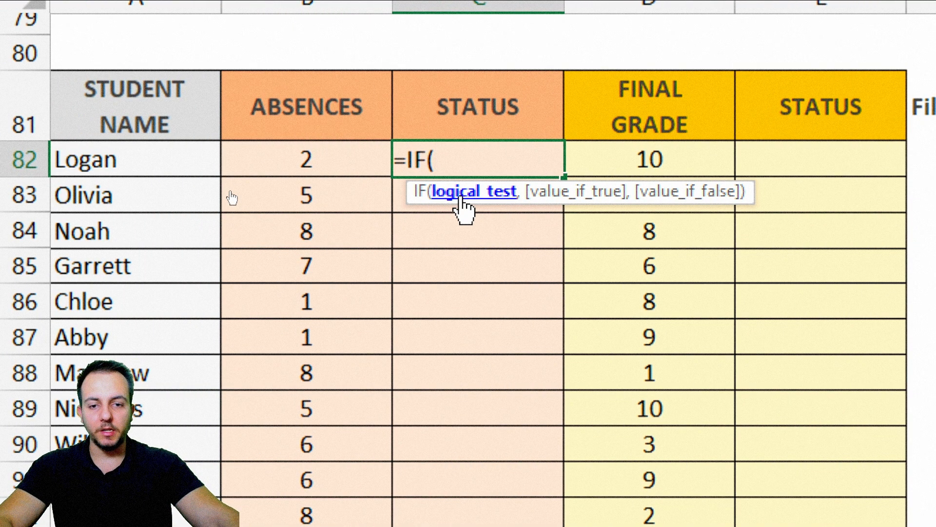
pyautogui.click(328, 171)
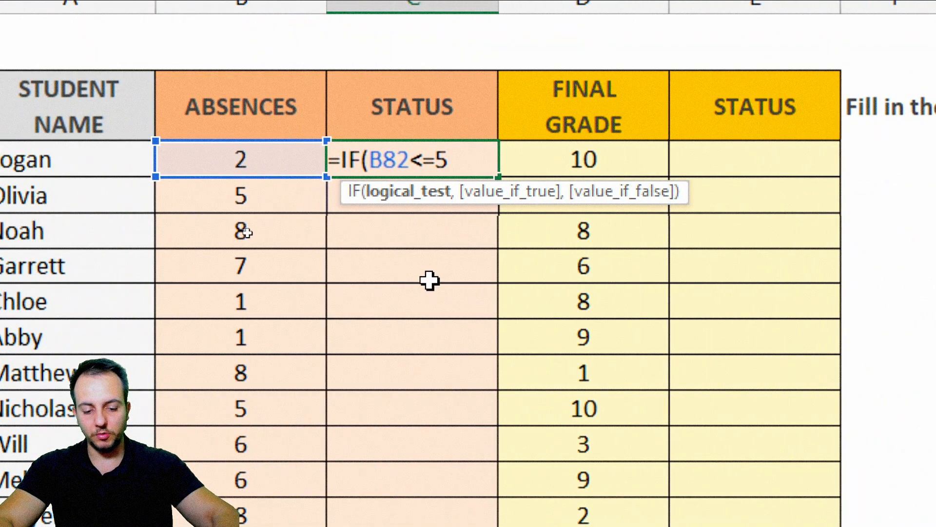
# Step: Complete the IF formula in C82 with "Good" if true and "Bad" if false, and fill it down to C95
pyautogui.write(',')
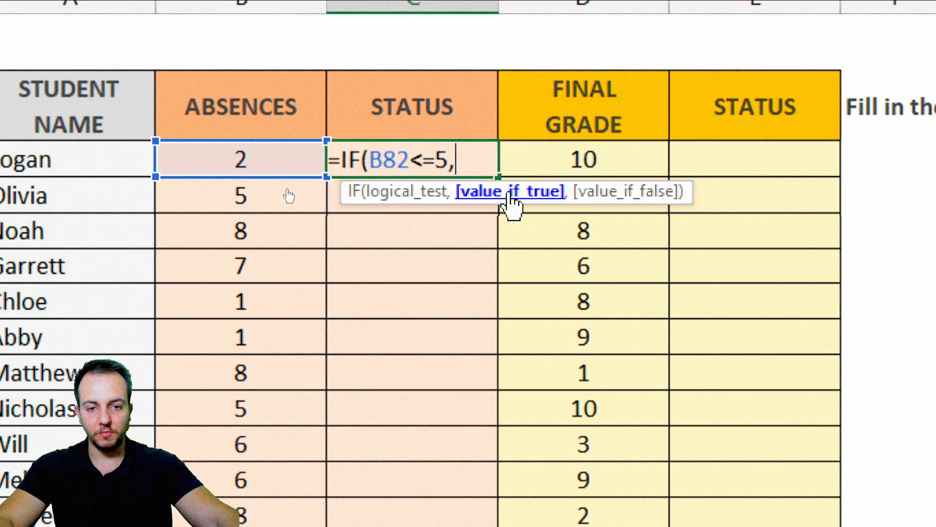
pyautogui.write('"')
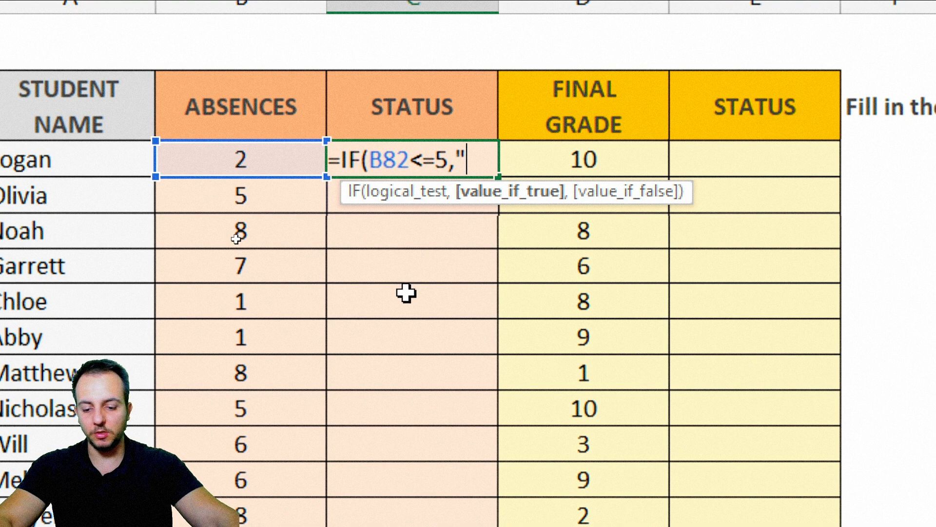
pyautogui.write('Good",')
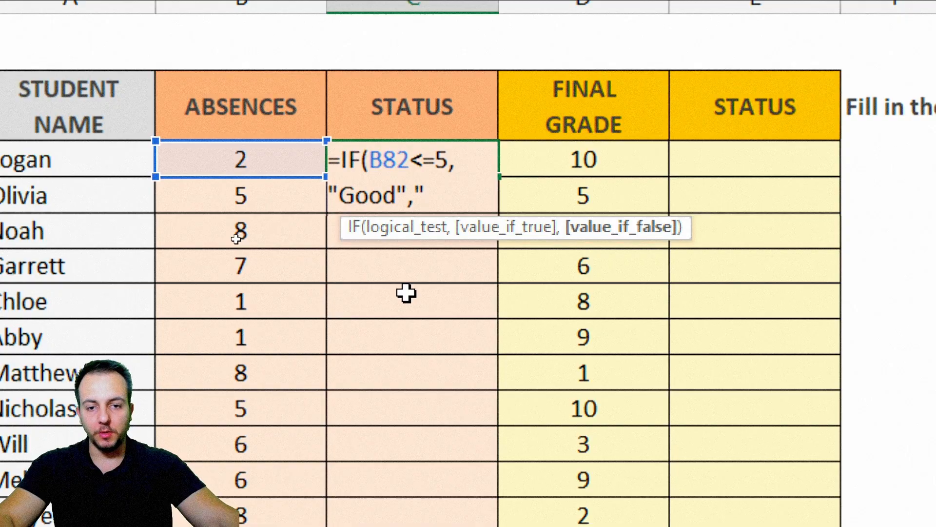
pyautogui.write('"Bad')
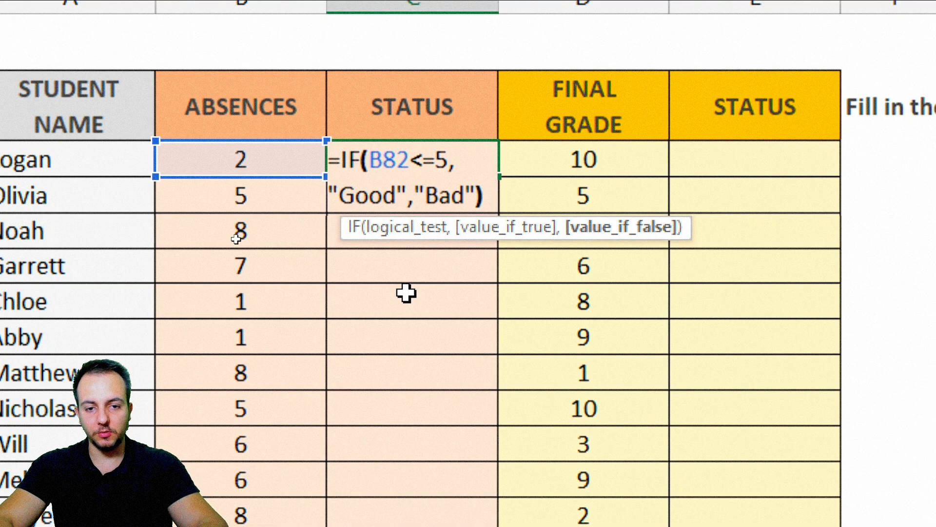
pyautogui.write('")')
pyautogui.press('Return')
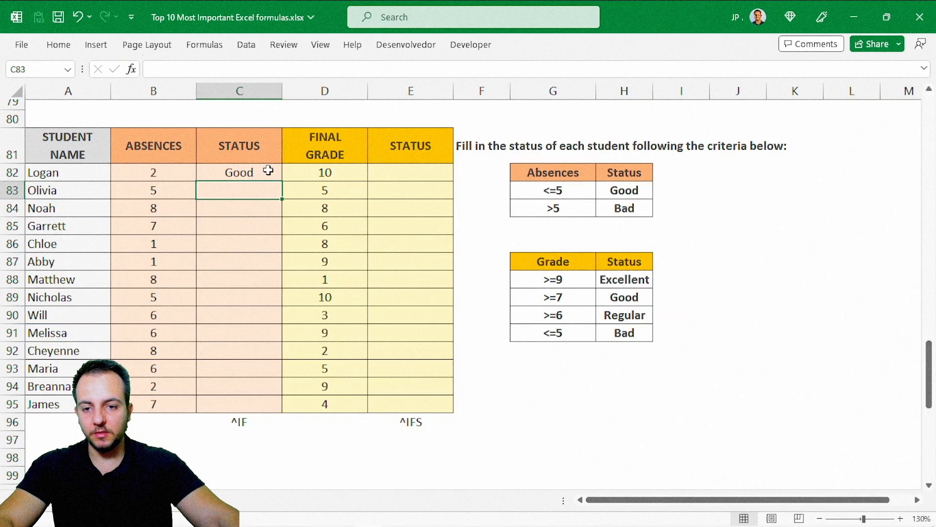
pyautogui.click(269, 172)
pyautogui.moveTo(282, 182); pyautogui.dragTo(249, 409)
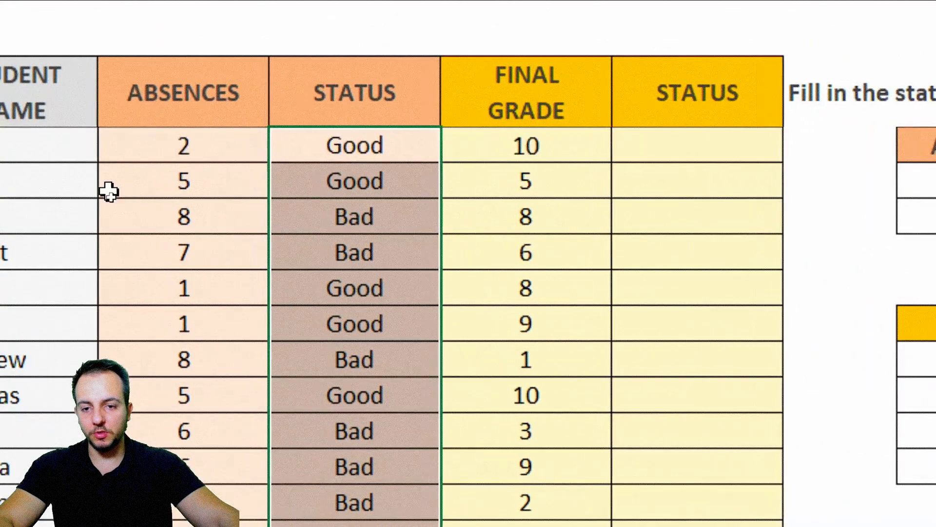
# Step: Check the filled absence statuses against the students' absence counts
pyautogui.click(241, 186)
pyautogui.click(227, 208)
pyautogui.click(222, 231)
pyautogui.click(341, 289)
pyautogui.hotkey('shift', 'space')
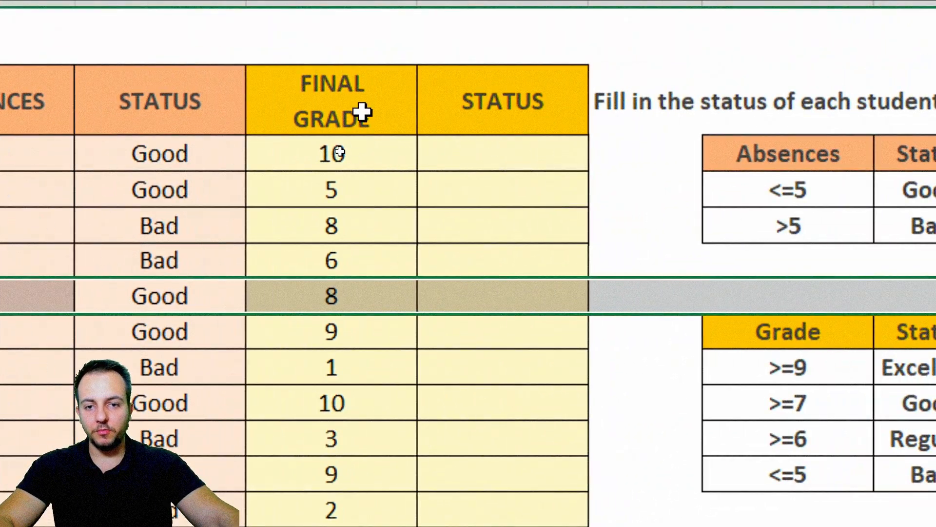
# Step: Examine the final grade column and each row of the grade criteria table, from Excellent to Bad
pyautogui.moveTo(362, 112); pyautogui.dragTo(537, 200)
pyautogui.moveTo(510, 122); pyautogui.dragTo(492, 360)
pyautogui.moveTo(390, 89); pyautogui.dragTo(383, 366)
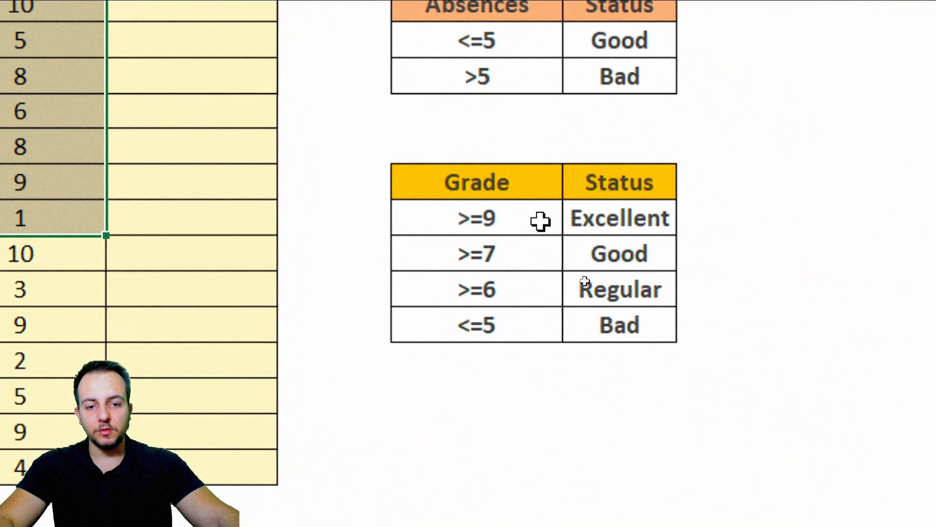
pyautogui.click(530, 219)
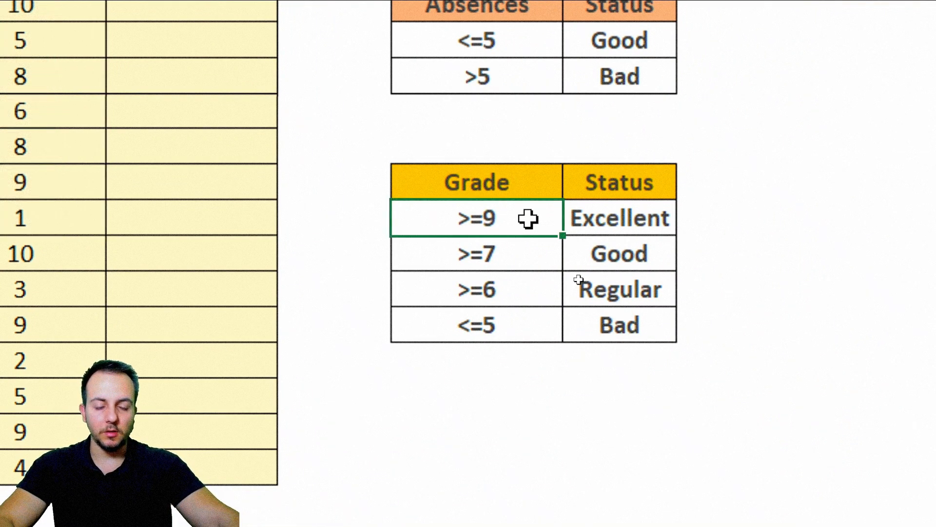
pyautogui.moveTo(528, 218); pyautogui.dragTo(664, 217)
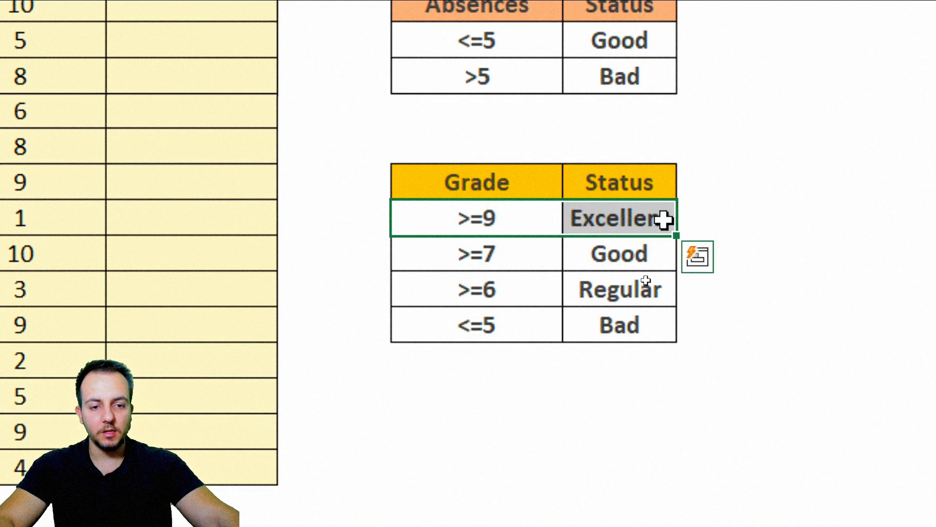
pyautogui.click(524, 252)
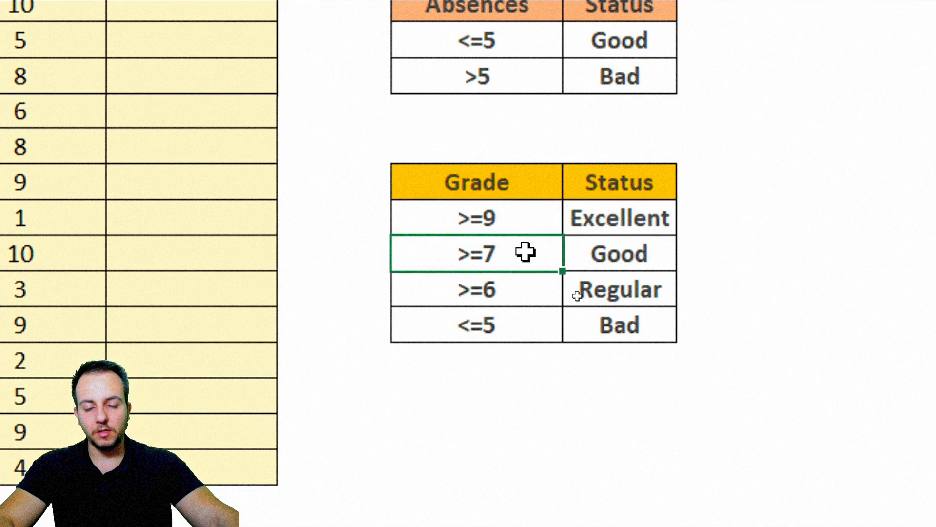
pyautogui.moveTo(529, 252); pyautogui.dragTo(646, 255)
pyautogui.moveTo(510, 292); pyautogui.dragTo(581, 284)
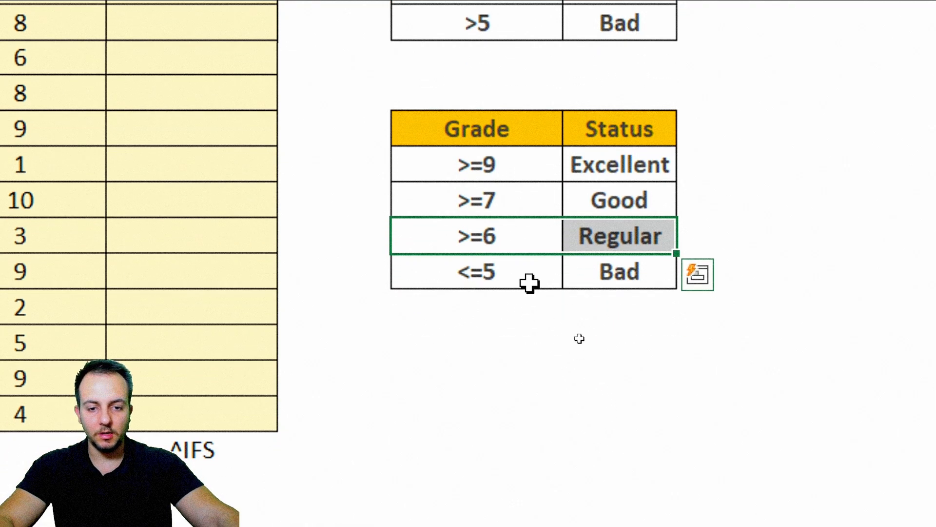
pyautogui.click(529, 335)
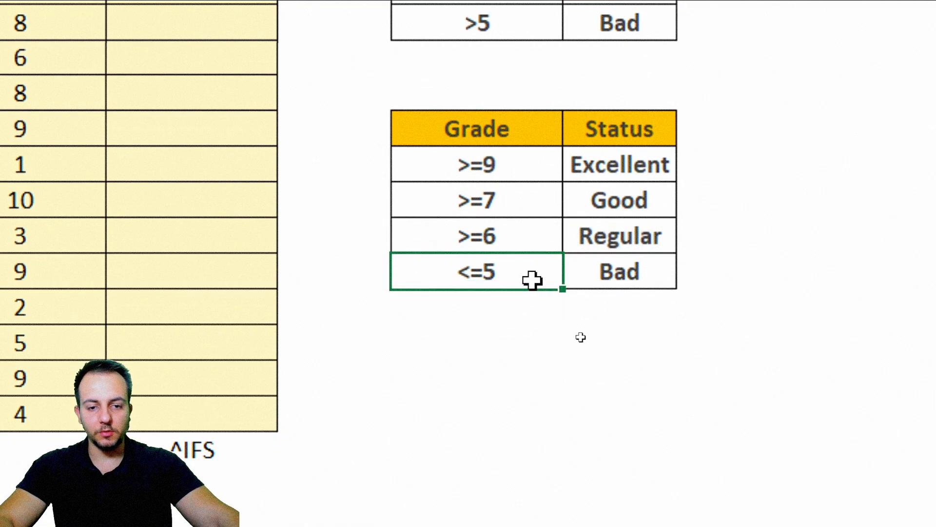
pyautogui.moveTo(532, 280); pyautogui.dragTo(618, 279)
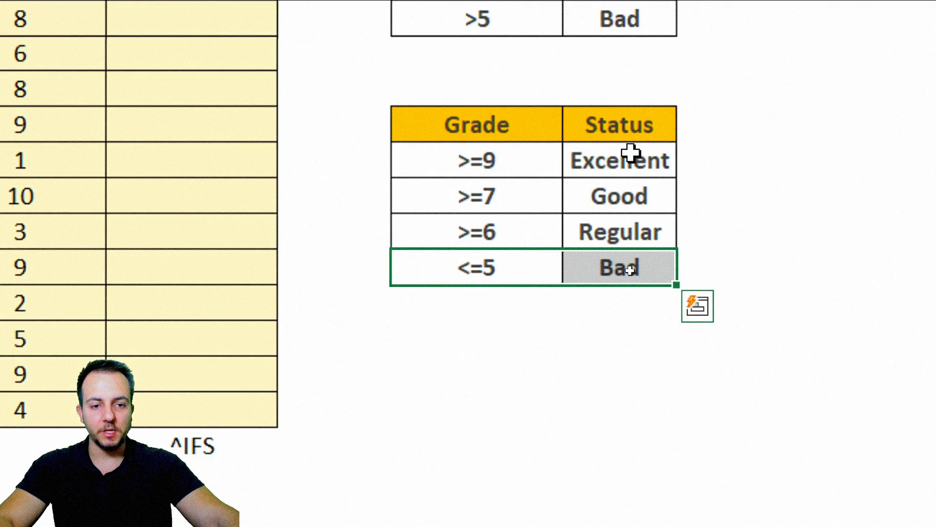
# Step: Mark the four rows of the grade criteria table with temporary arrows and clear the annotations
pyautogui.click(520, 136)
pyautogui.hotkey('ctrl', '2')
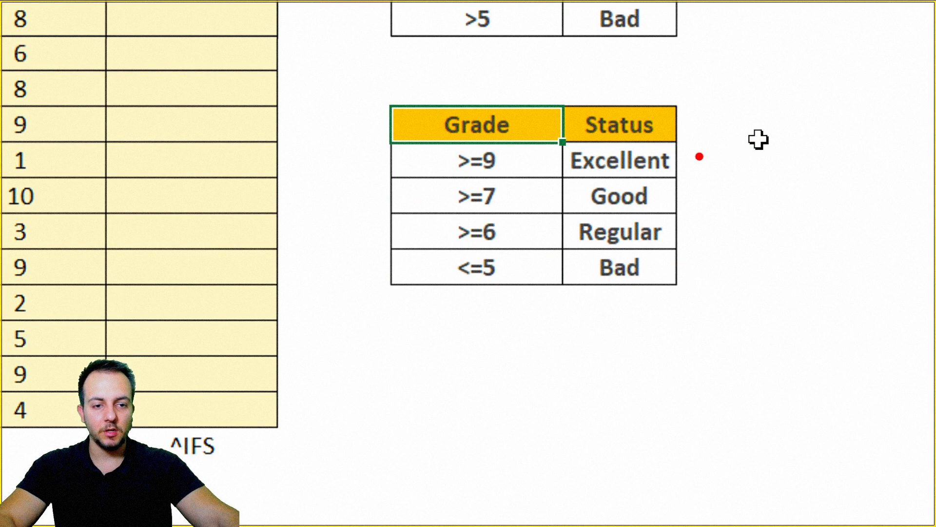
pyautogui.moveTo(701, 153); pyautogui.dragTo(795, 118)
pyautogui.moveTo(718, 196); pyautogui.dragTo(797, 167)
pyautogui.moveTo(700, 236); pyautogui.dragTo(771, 216)
pyautogui.moveTo(701, 268); pyautogui.dragTo(779, 247)
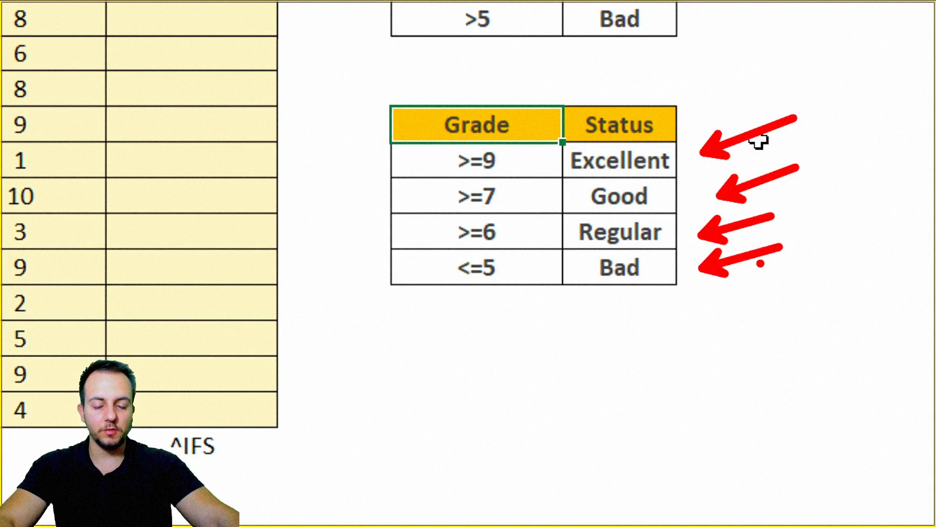
pyautogui.press('Escape')
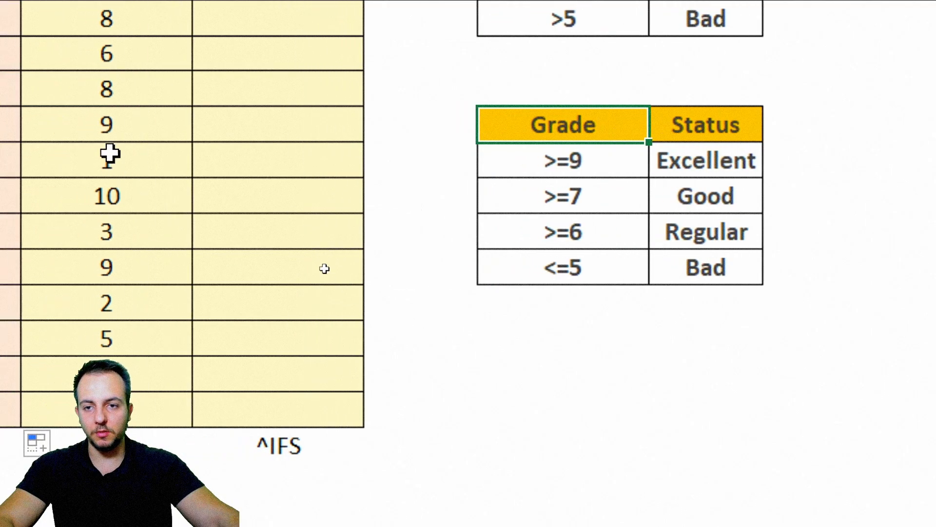
# Step: Start an IF formula in E82, the first grade status cell, with the logical test D82>=9
pyautogui.click(292, 167)
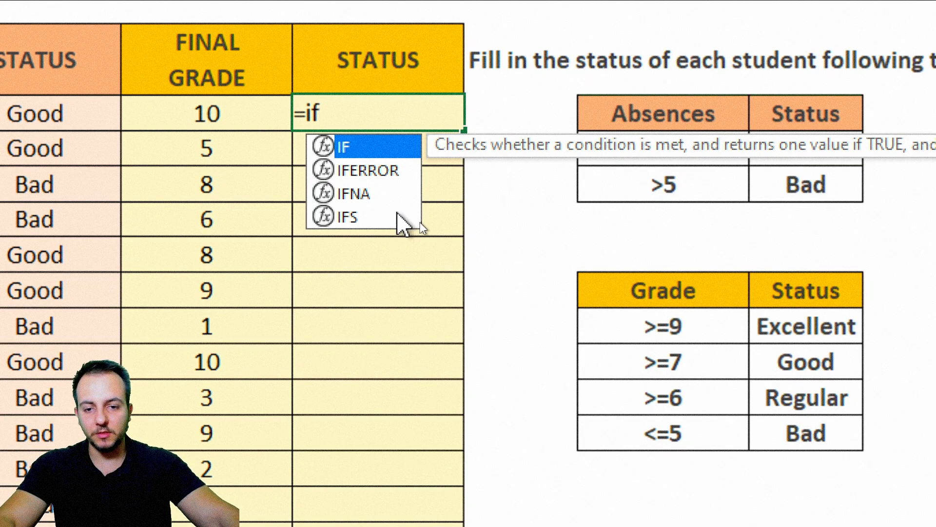
pyautogui.click(398, 214)
pyautogui.click(359, 146)
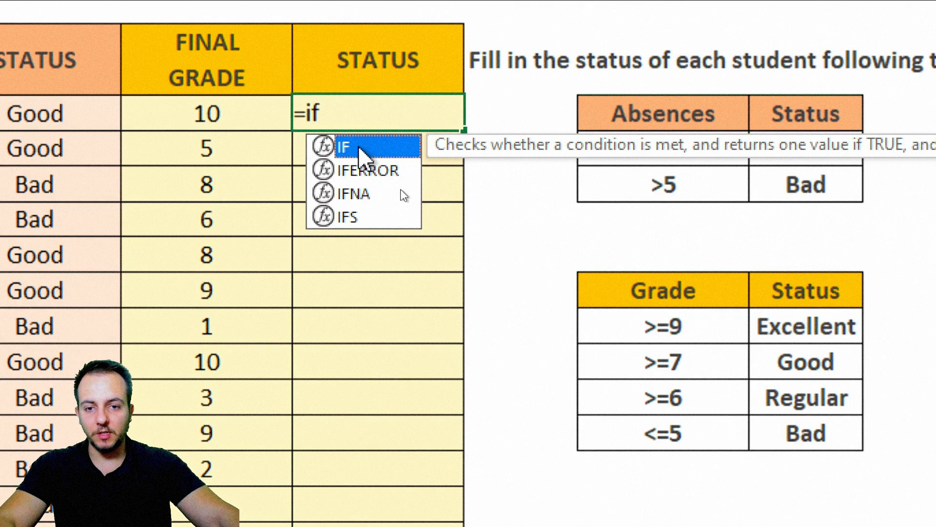
pyautogui.doubleClick(359, 147)
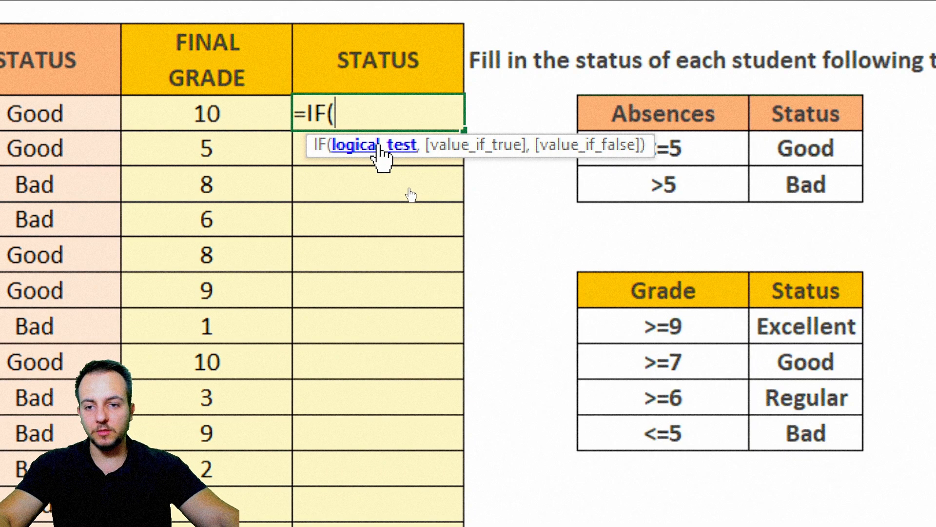
pyautogui.click(232, 113)
pyautogui.write('>=9')
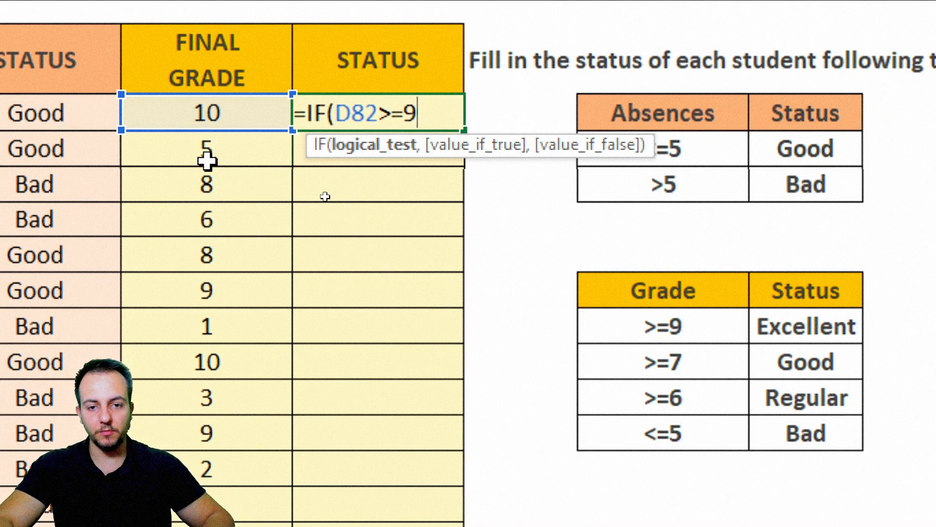
pyautogui.write(',')
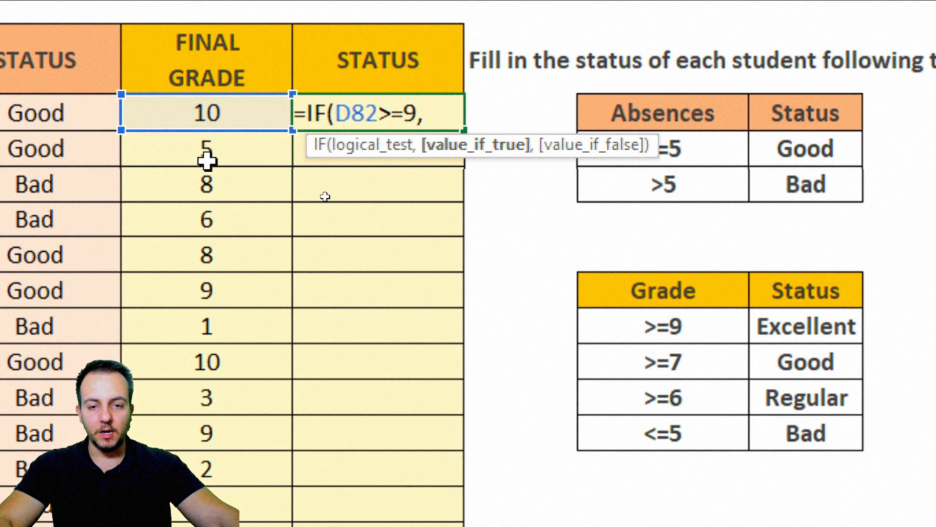
pyautogui.write('"Excell')
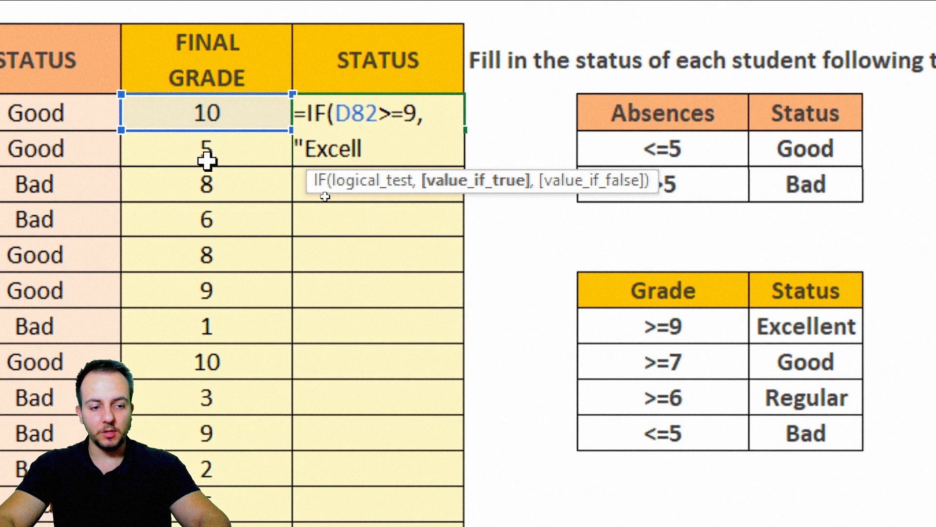
pyautogui.write('ente')
pyautogui.press('BackSpace')
pyautogui.press('BackSpace')
pyautogui.press('BackSpace')
pyautogui.press('BackSpace')
pyautogui.press('BackSpace')
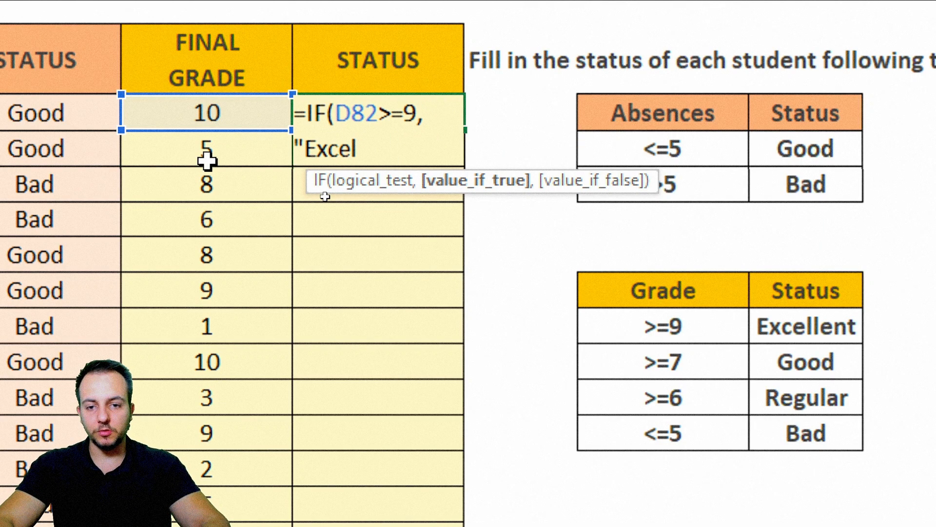
pyautogui.press('BackSpace')
pyautogui.press('BackSpace')
pyautogui.press('BackSpace')
pyautogui.press('BackSpace')
pyautogui.press('BackSpace')
pyautogui.press('BackSpace')
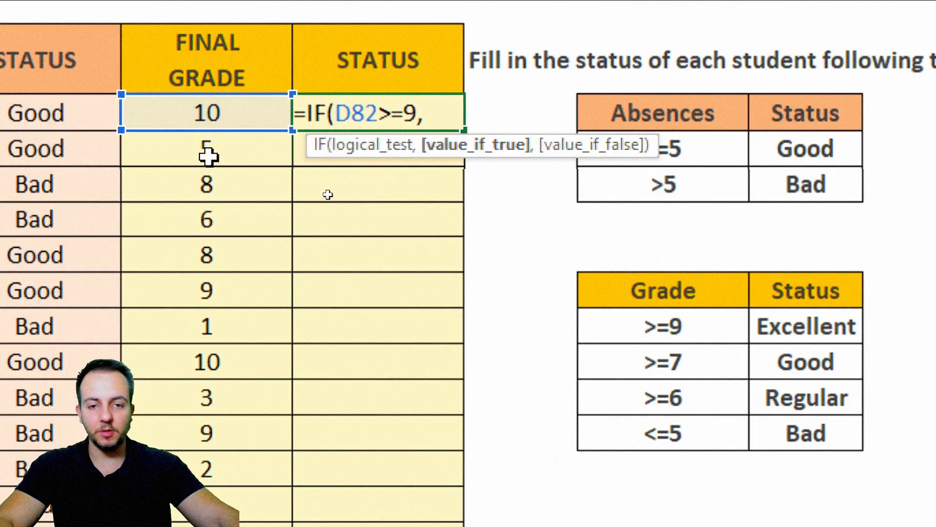
# Step: Set the IF formula's value if true to the Excellent cell of the grade table as absolute reference $H$88
pyautogui.click(829, 326)
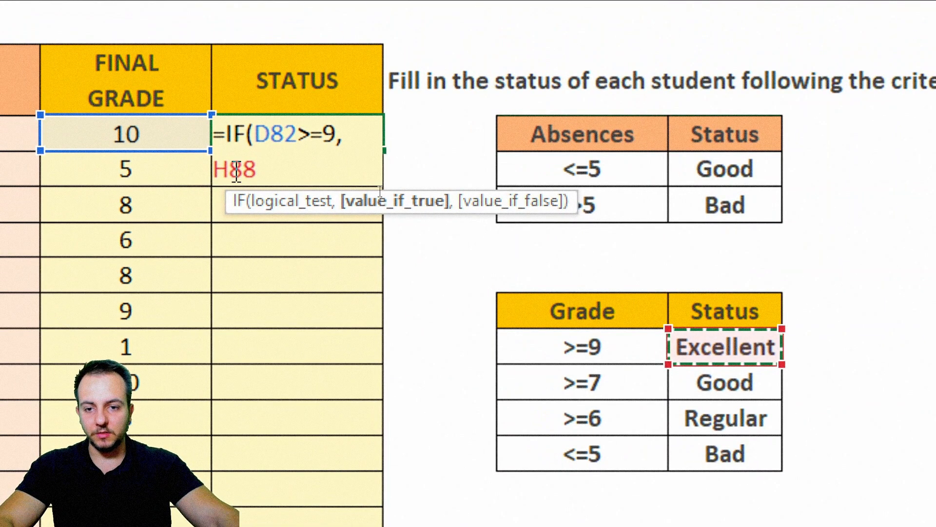
pyautogui.press('F4')
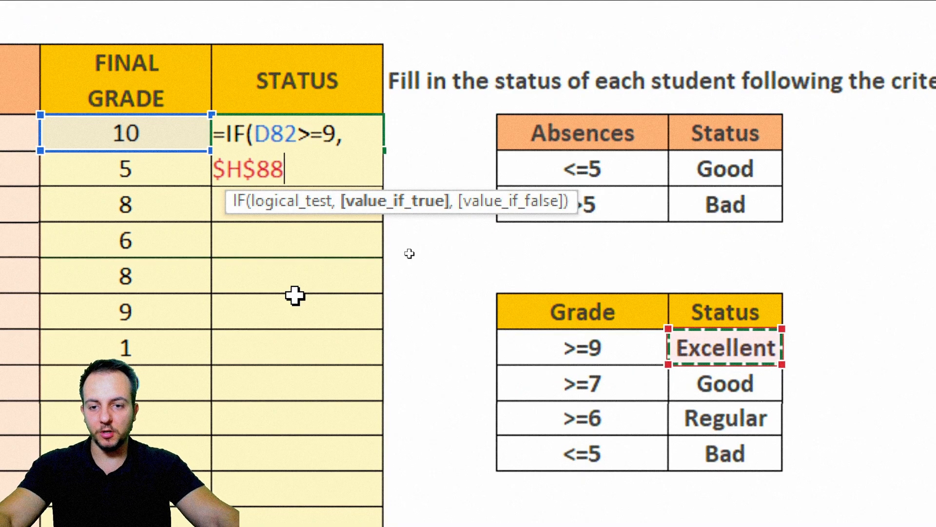
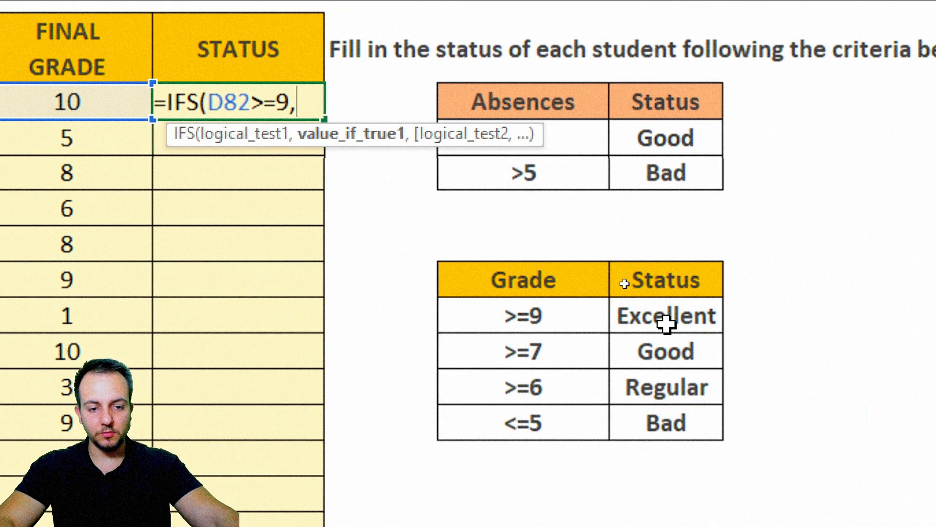
# Step: In the E82 IFS formula, return the Excellent cell as absolute reference $H$88 for the test D82>=9
pyautogui.click(669, 321)
pyautogui.press('F4')
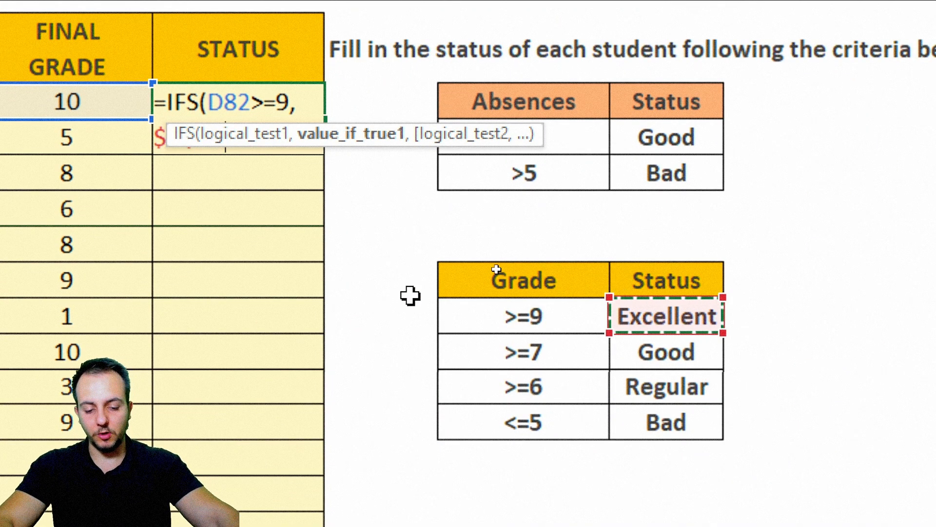
pyautogui.write(',')
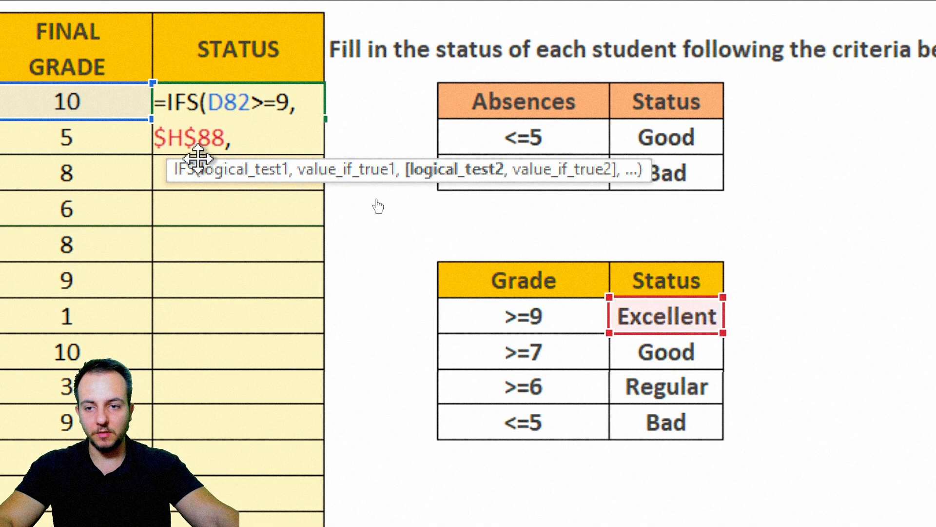
# Step: Add the second test D82>=7 to the IFS formula, returning the Good cell as absolute reference $H$89
pyautogui.click(143, 99)
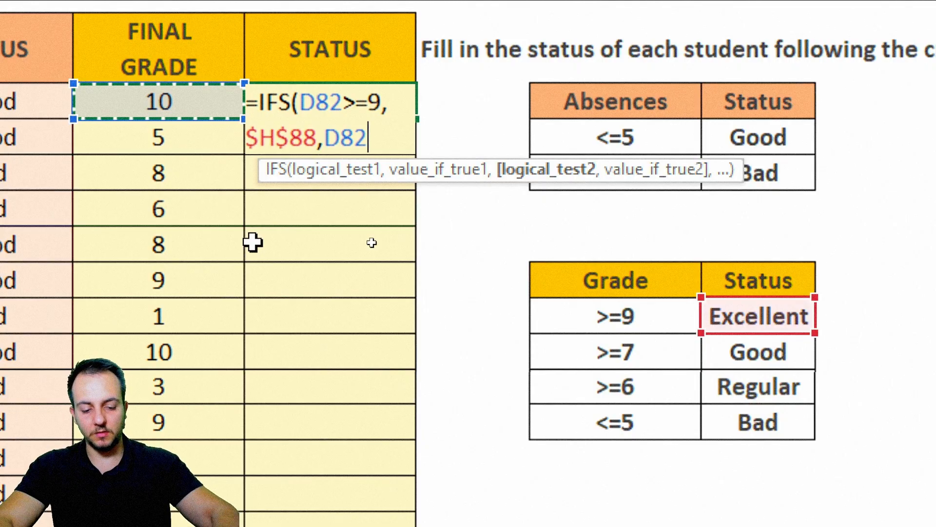
pyautogui.write('>')
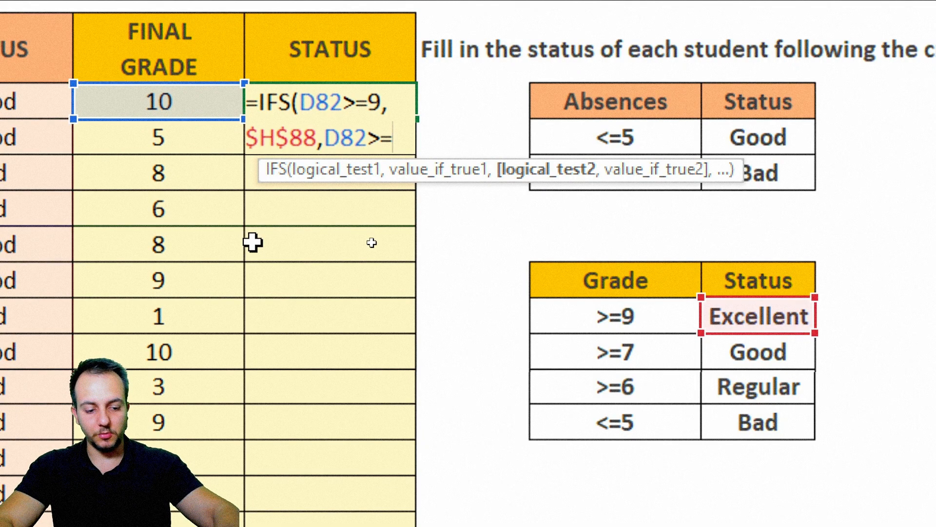
pyautogui.write('=7,')
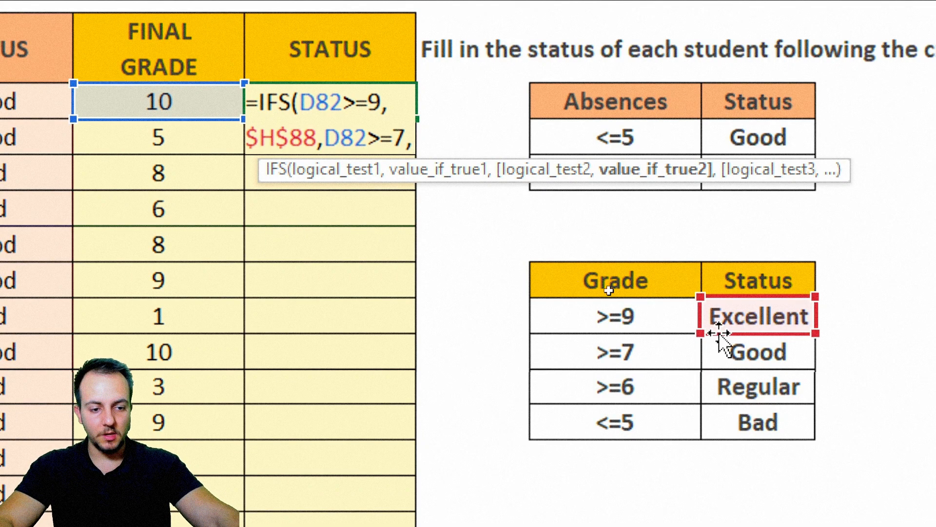
pyautogui.click(734, 352)
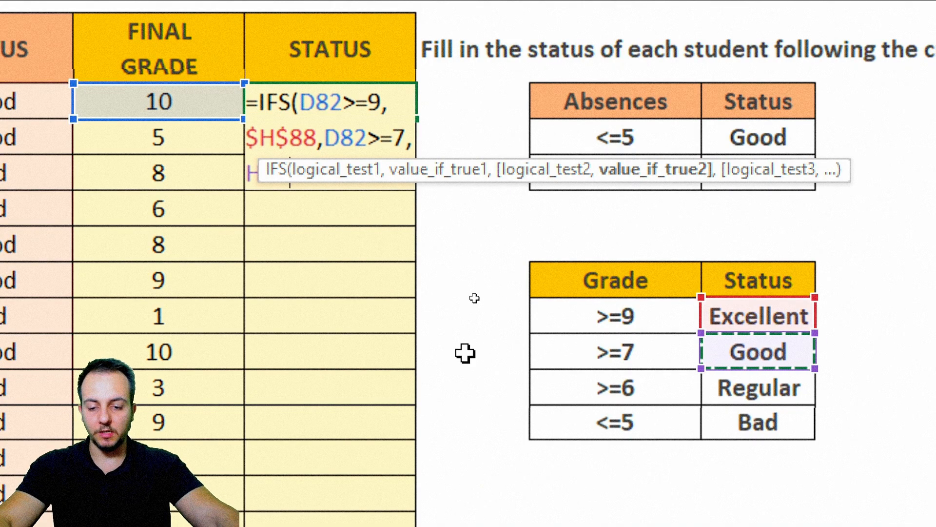
pyautogui.press('F4')
pyautogui.write(',')
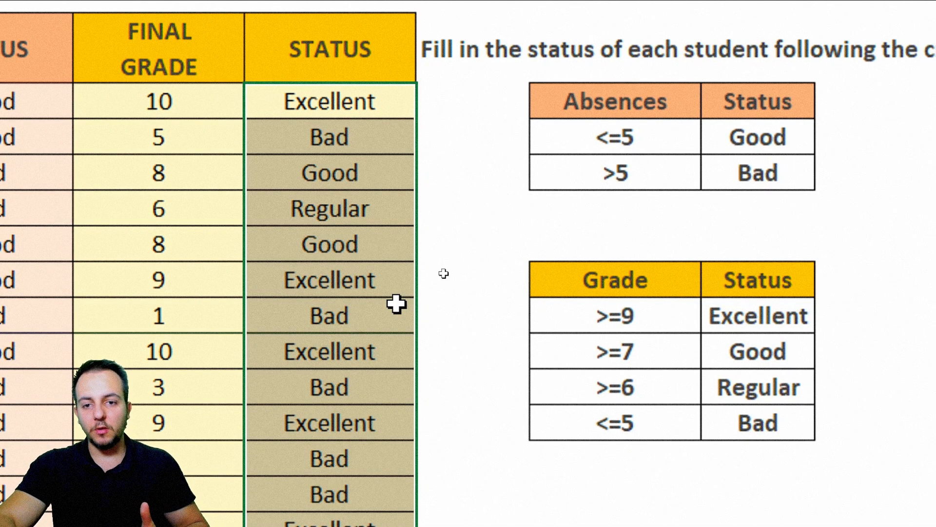
pyautogui.hotkey('ctrl', 'q')
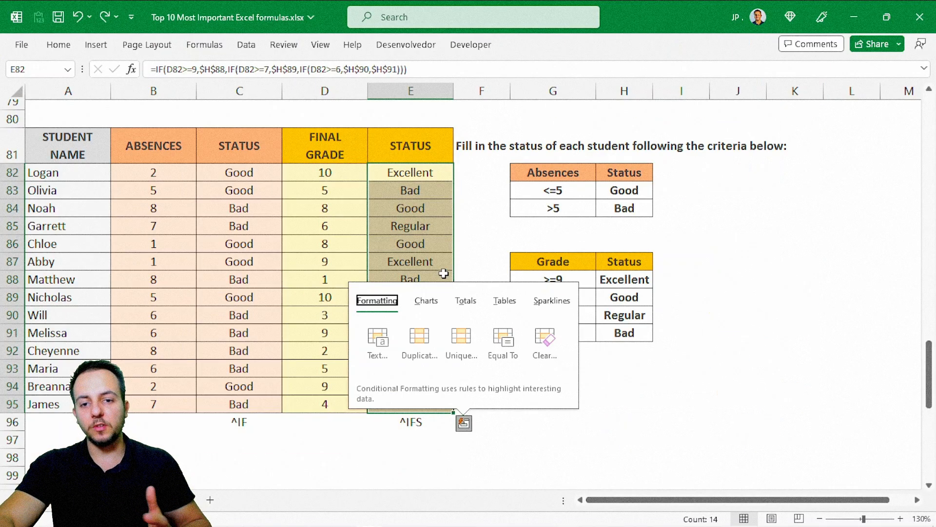
pyautogui.press('Escape')
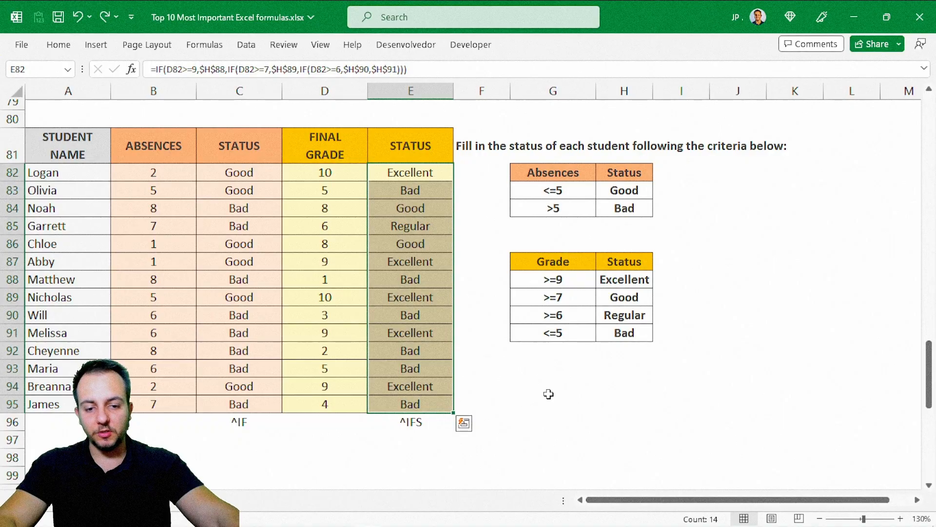
pyautogui.hotkey('ctrl', 'q')
pyautogui.click(650, 381)
pyautogui.write('=ifs')
pyautogui.press('Tab')
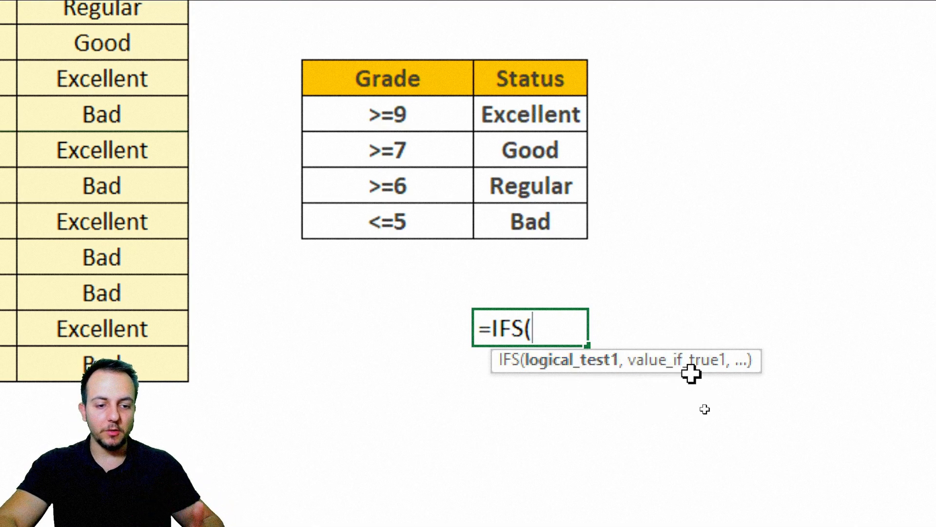
pyautogui.press('Escape')
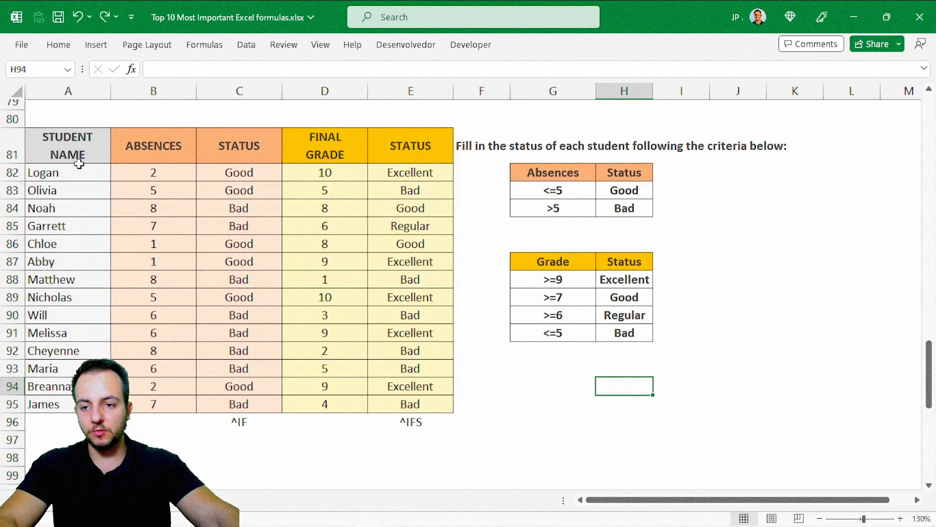
# Step: Go down from the student table to the header of the fruit cost table at A106
pyautogui.click(79, 164)
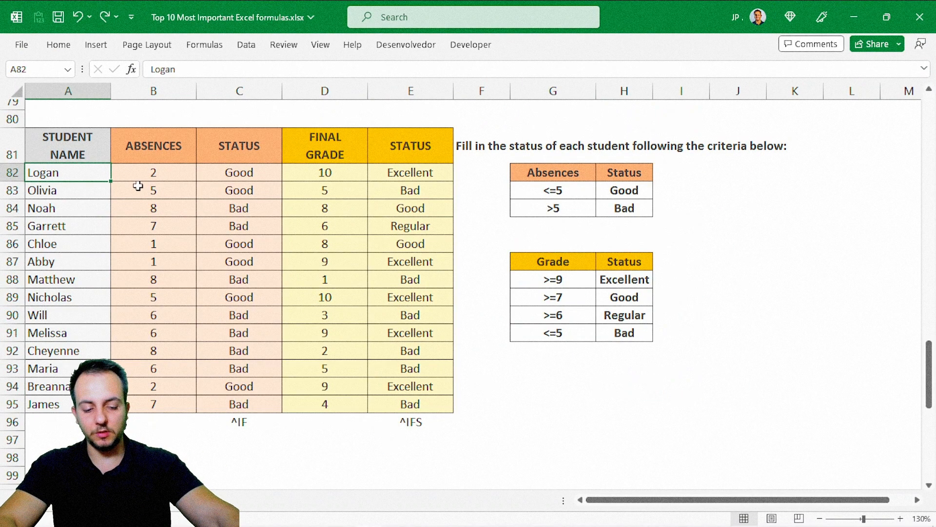
pyautogui.hotkey('ctrl', 'Down')
pyautogui.hotkey('ctrl', 'Down')
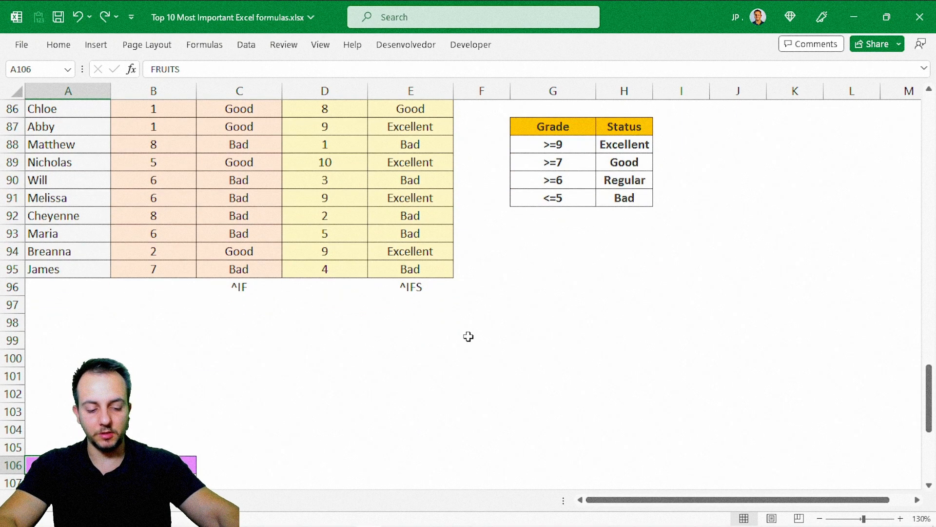
pyautogui.press('Down')
pyautogui.press('Down')
pyautogui.press('Down')
pyautogui.press('Down')
pyautogui.press('Down')
pyautogui.press('Down')
pyautogui.press('Down')
pyautogui.press('Down')
pyautogui.press('Down')
pyautogui.press('Down')
pyautogui.press('Down')
pyautogui.press('Down')
pyautogui.press('Down')
pyautogui.press('Down')
pyautogui.press('Down')
pyautogui.press('Down')
pyautogui.press('Down')
pyautogui.press('Up')
pyautogui.hotkey('ctrl', 'Up')
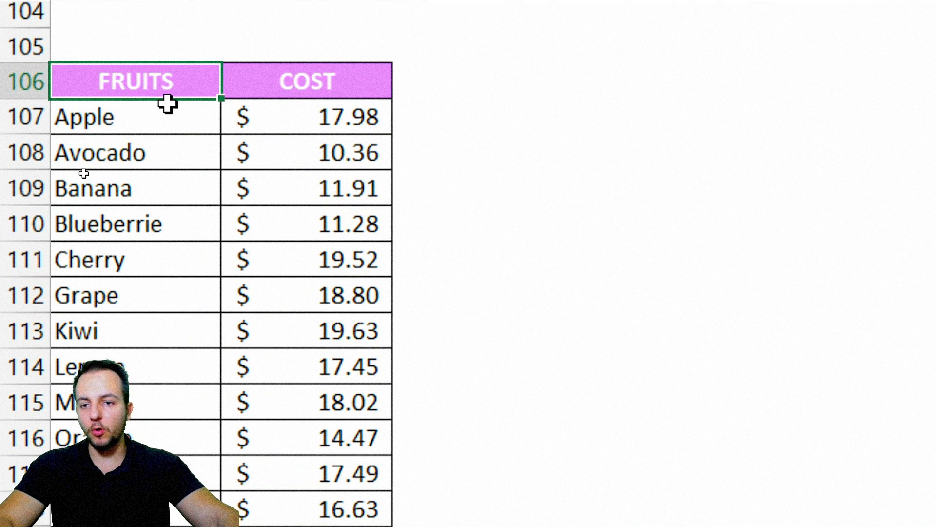
# Step: Examine the fruit names and their costs in the FRUITS and COST table down to its last row
pyautogui.moveTo(173, 78); pyautogui.dragTo(311, 295)
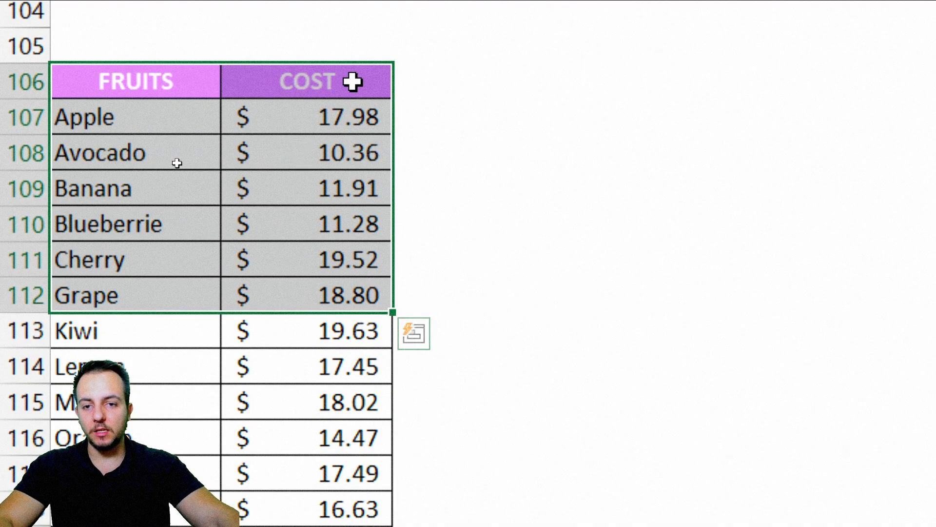
pyautogui.moveTo(353, 79); pyautogui.dragTo(322, 326)
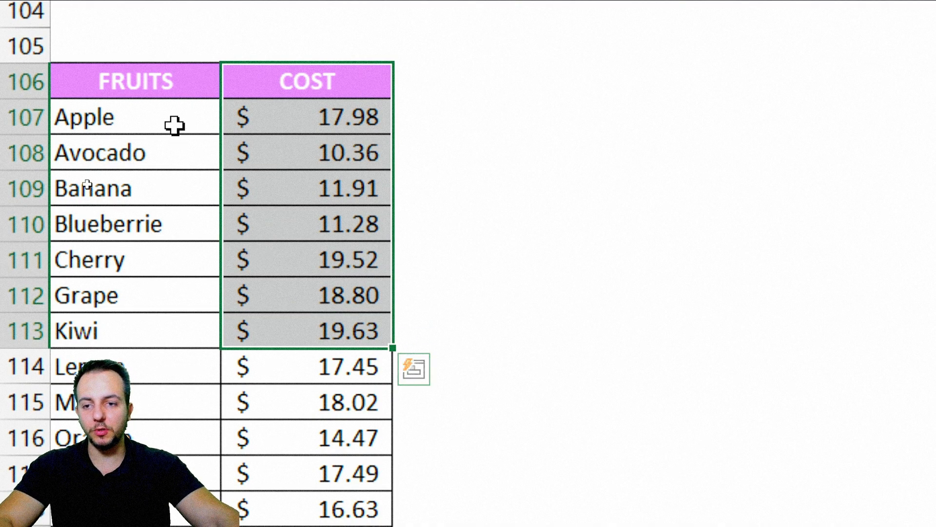
pyautogui.click(167, 157)
pyautogui.click(159, 186)
pyautogui.hotkey('shift', 'space')
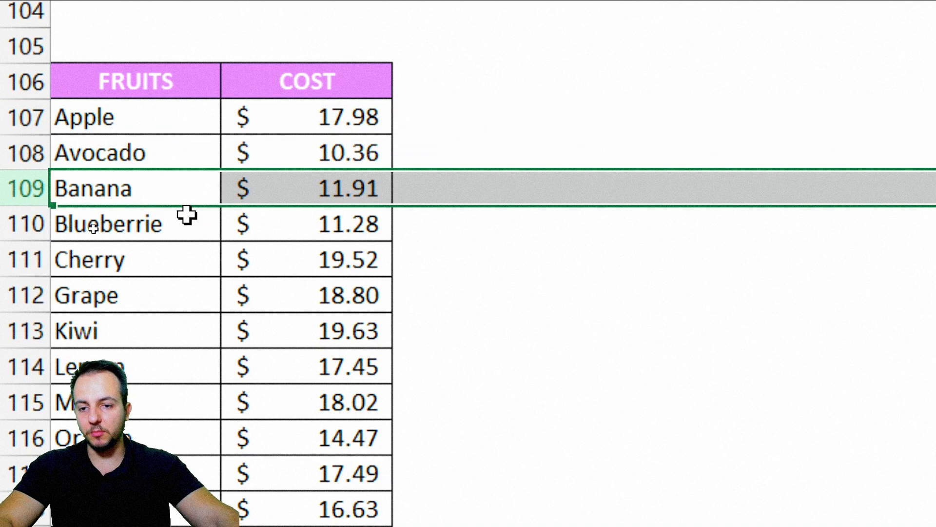
pyautogui.scroll(1, 180, 146)
pyautogui.click(161, 88)
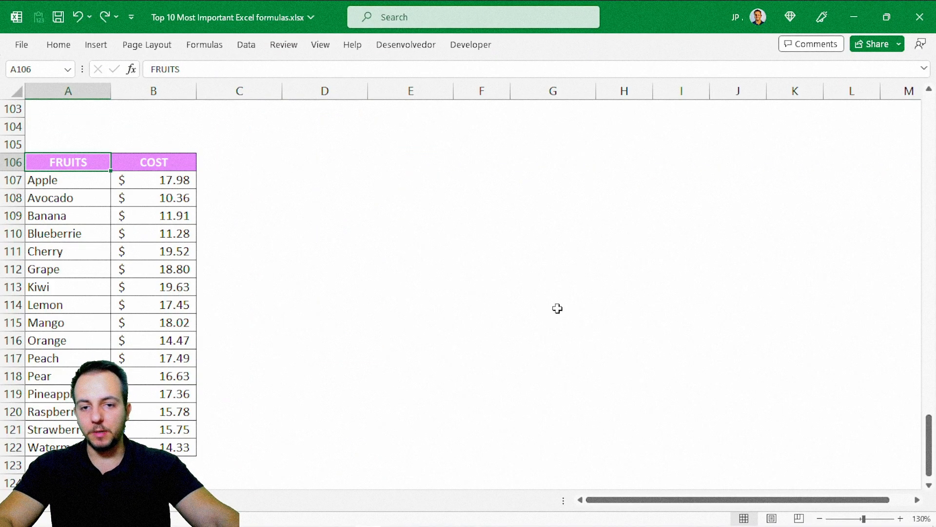
pyautogui.scroll(-1, 924, 490)
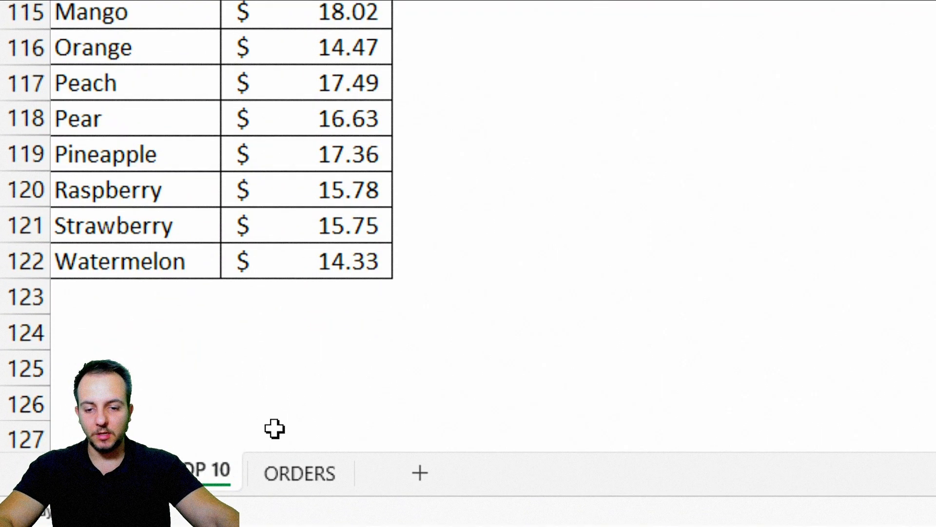
# Step: Open the ORDERS sheet and examine its columns from DATE to PROFIT, including the empty COST column
pyautogui.click(333, 479)
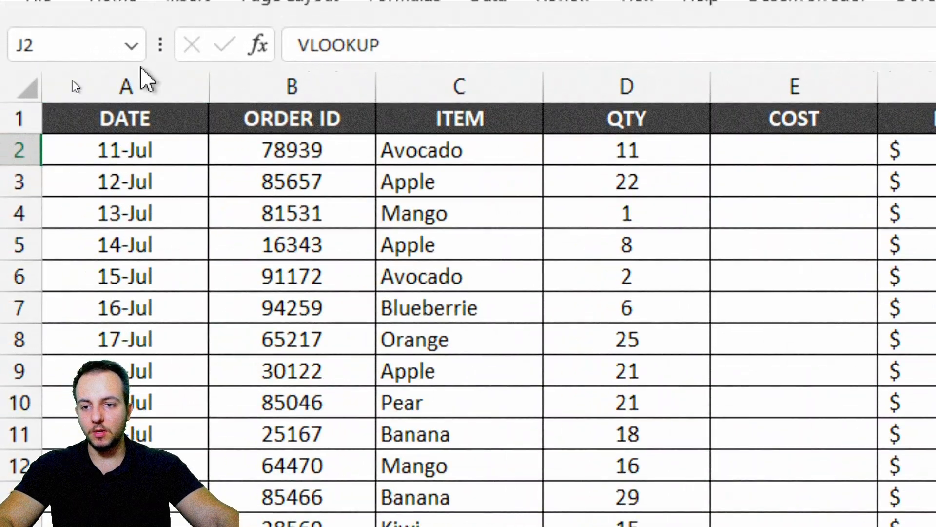
pyautogui.click(86, 89)
pyautogui.click(127, 92)
pyautogui.click(445, 88)
pyautogui.click(592, 87)
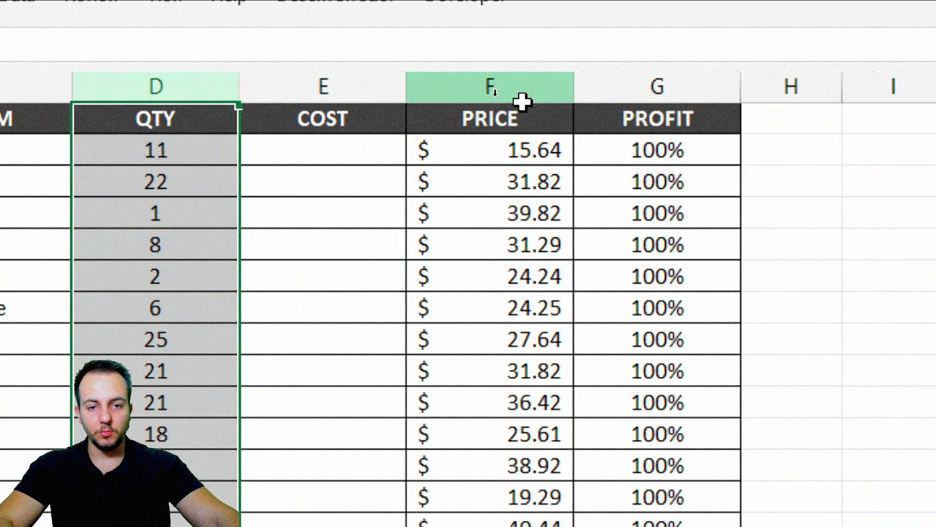
pyautogui.click(507, 87)
pyautogui.click(609, 87)
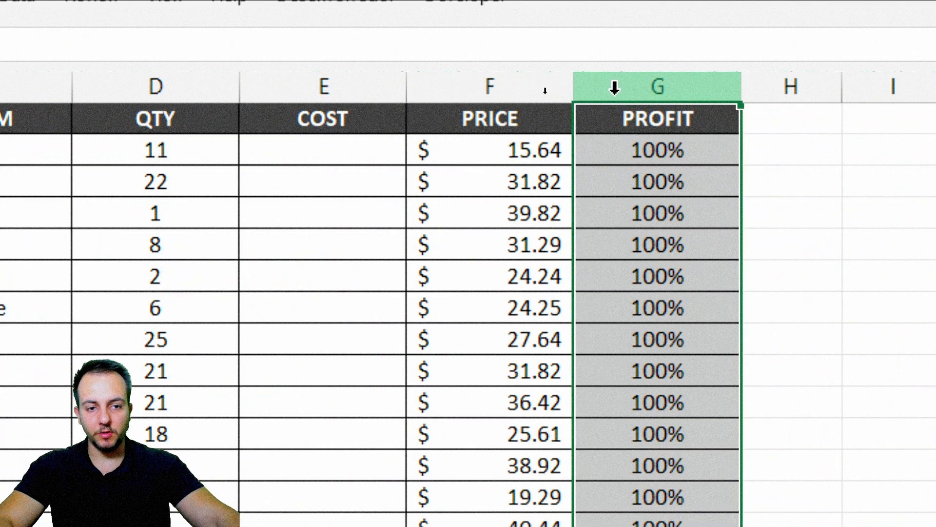
pyautogui.click(510, 77)
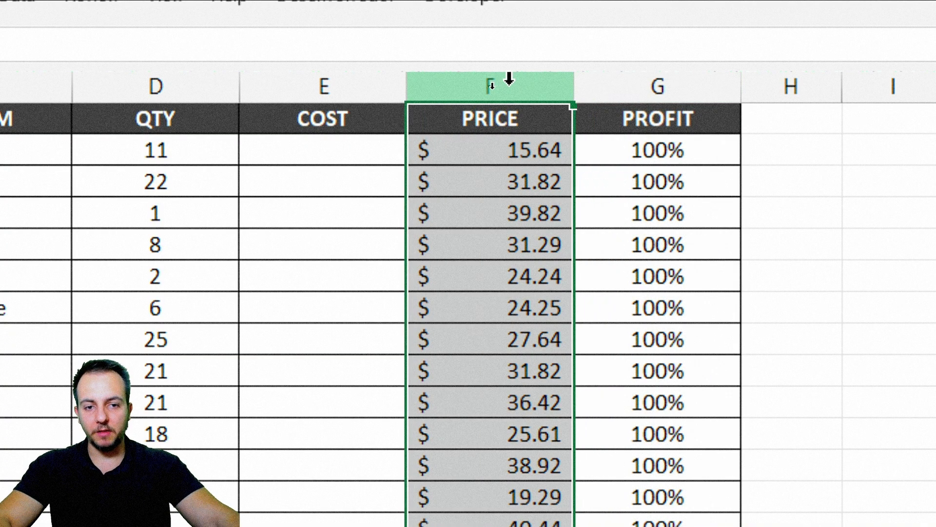
pyautogui.click(484, 182)
pyautogui.click(476, 203)
pyautogui.hotkey('shift', 'space')
pyautogui.click(359, 80)
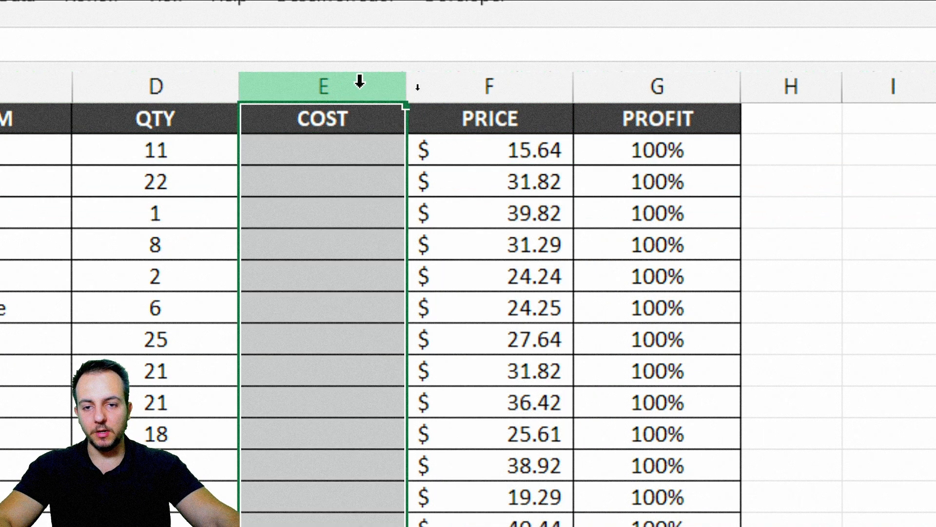
pyautogui.click(341, 146)
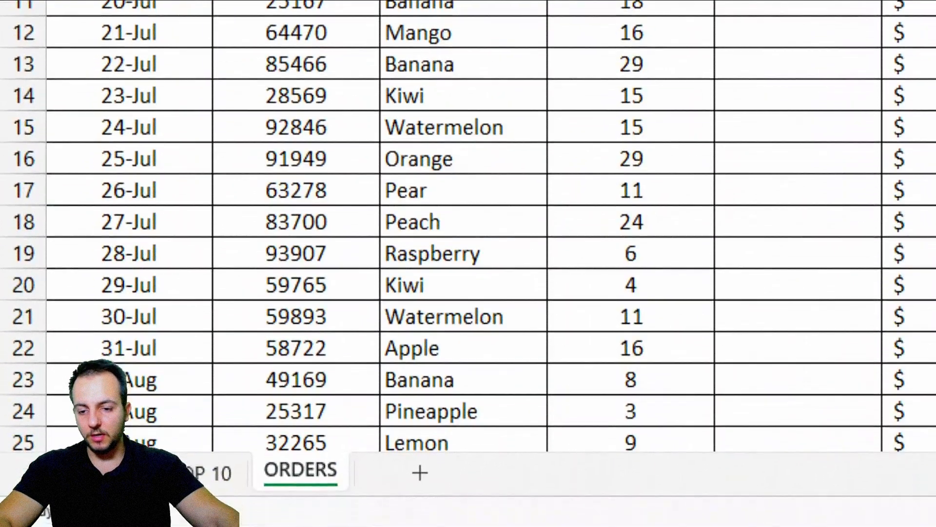
# Step: Compare the fruit cost table on the TOP 10 sheet with the items and empty COST cells on the ORDERS sheet
pyautogui.click(111, 506)
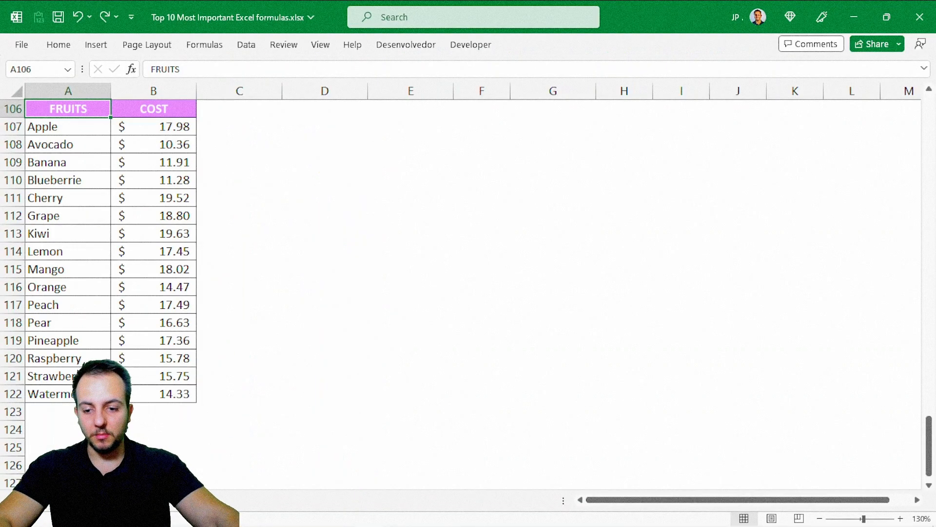
pyautogui.click(63, 501)
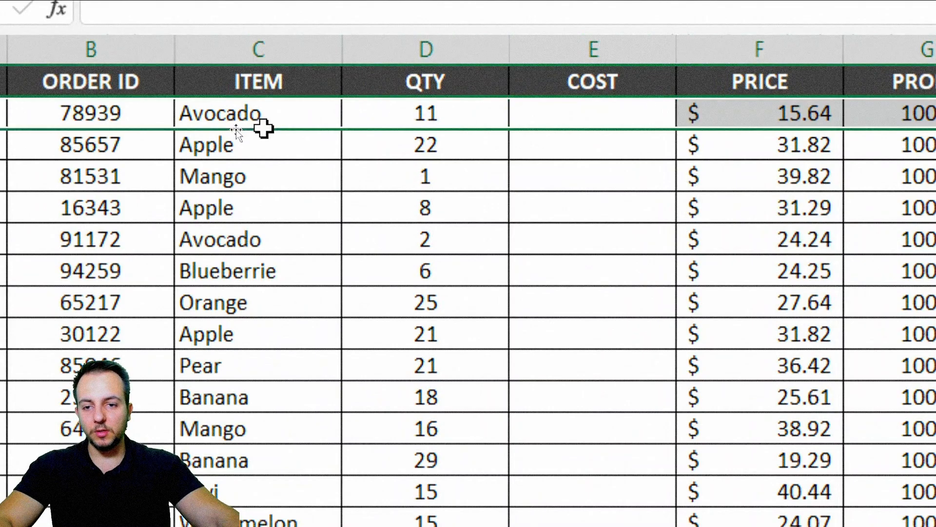
pyautogui.click(397, 138)
pyautogui.click(574, 178)
pyautogui.click(562, 214)
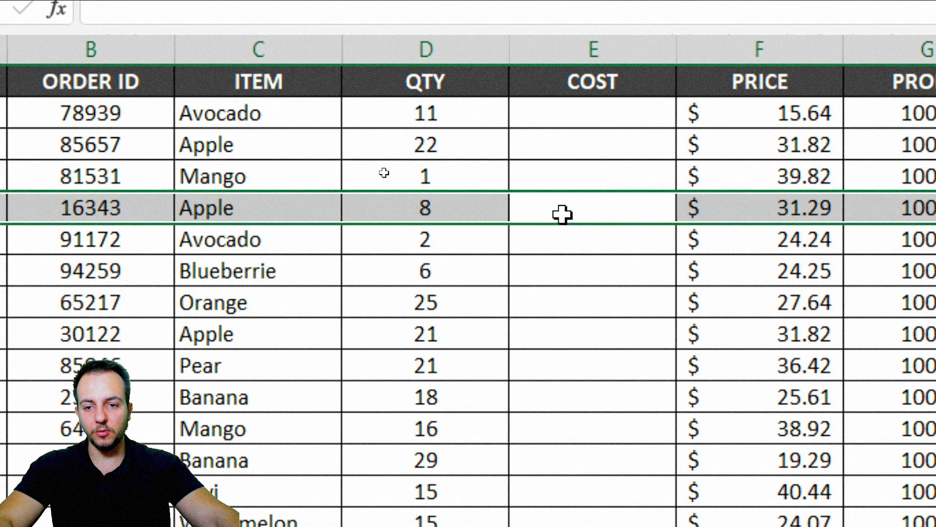
pyautogui.click(571, 113)
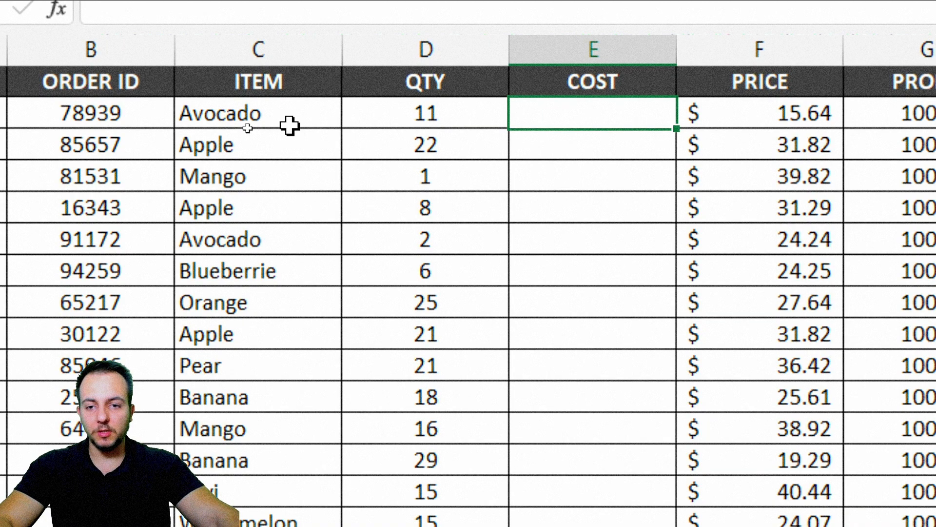
# Step: Find the cost of Avocado, the first ordered item, in the TOP 10 sheet's fruit table and return to ORDERS
pyautogui.click(267, 126)
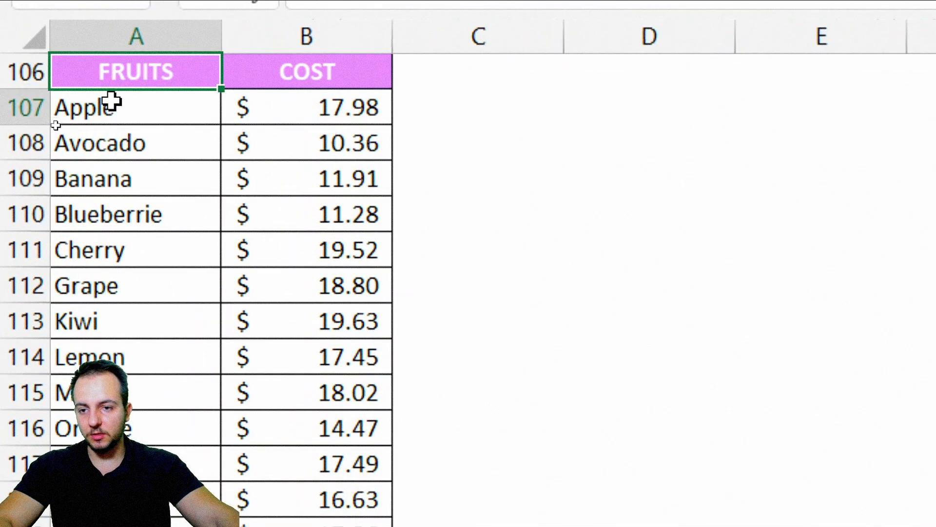
pyautogui.moveTo(56, 117); pyautogui.dragTo(52, 148)
pyautogui.moveTo(146, 150); pyautogui.dragTo(291, 146)
pyautogui.click(350, 146)
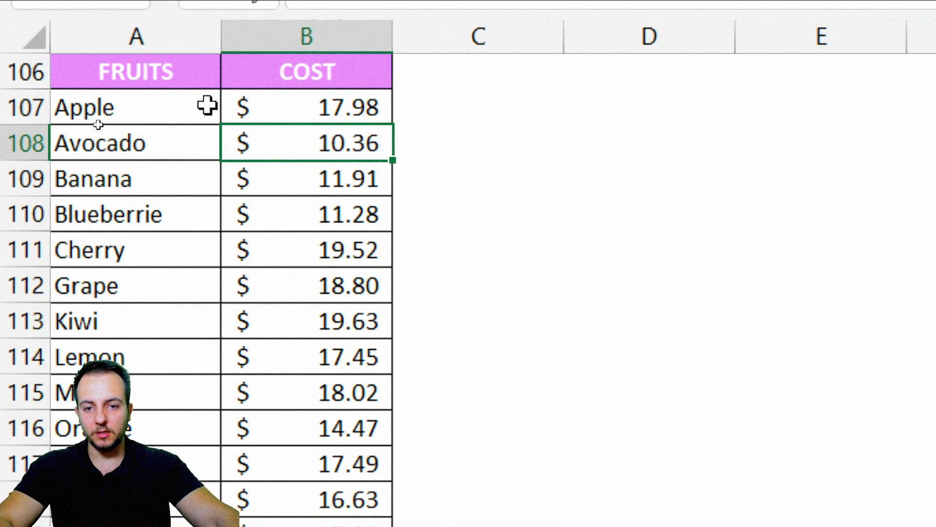
pyautogui.click(167, 100)
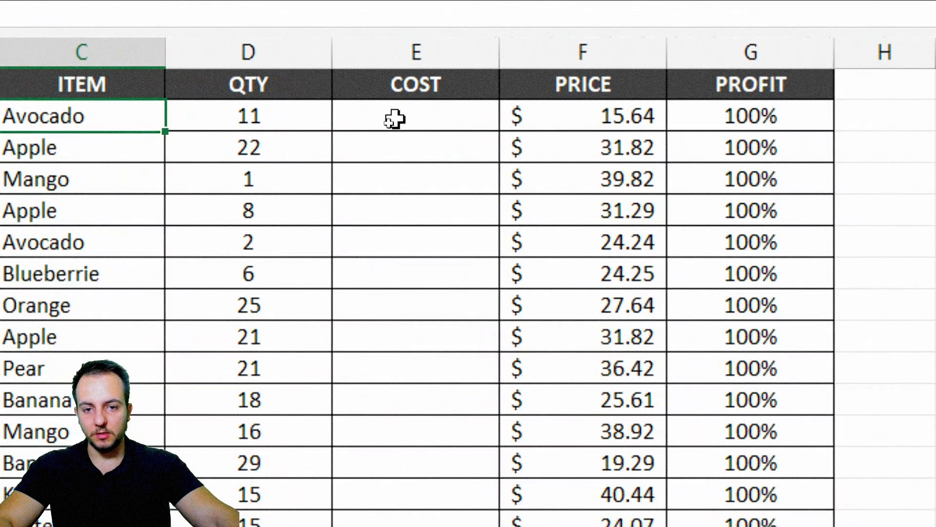
# Step: Try entering 10.36 manually as the cost of the first Avocado order in E2, and undo the entry
pyautogui.click(397, 122)
pyautogui.write('10.36')
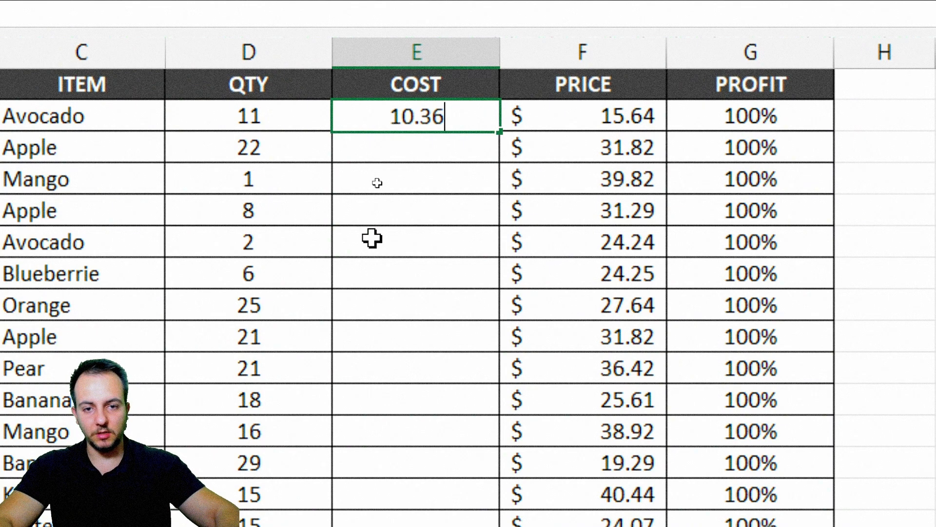
pyautogui.press('Return')
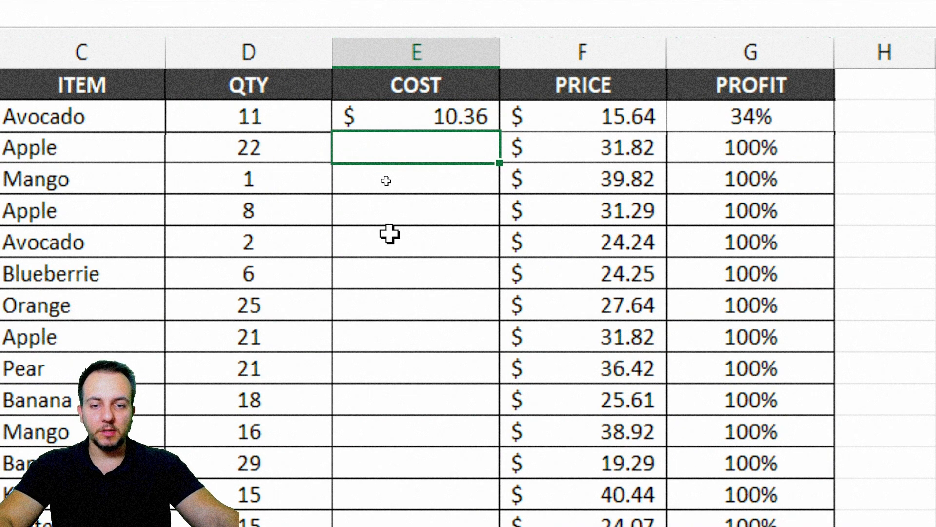
pyautogui.hotkey('ctrl', 'z')
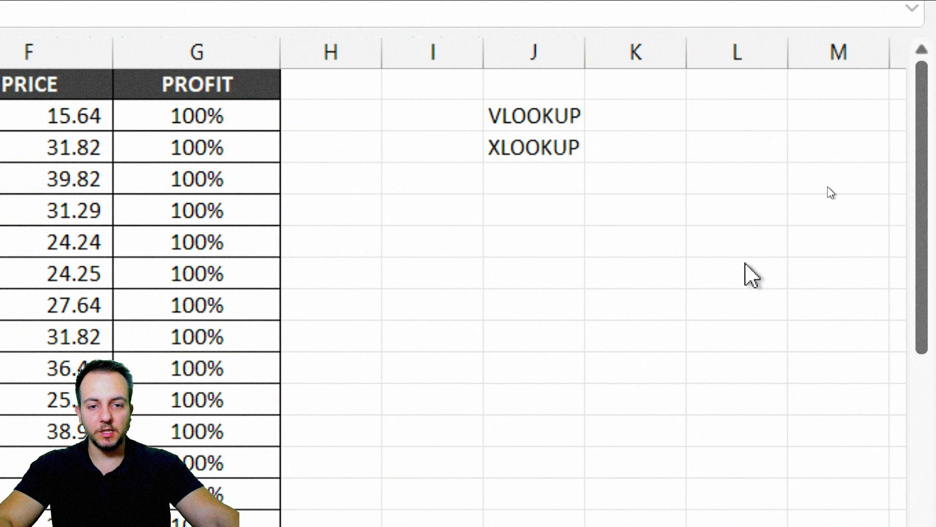
# Step: Examine the VLOOKUP and XLOOKUP labels in J2 and J3 beside the orders table
pyautogui.hotkey('alt', 'F4')
pyautogui.press('Escape')
pyautogui.click(527, 184)
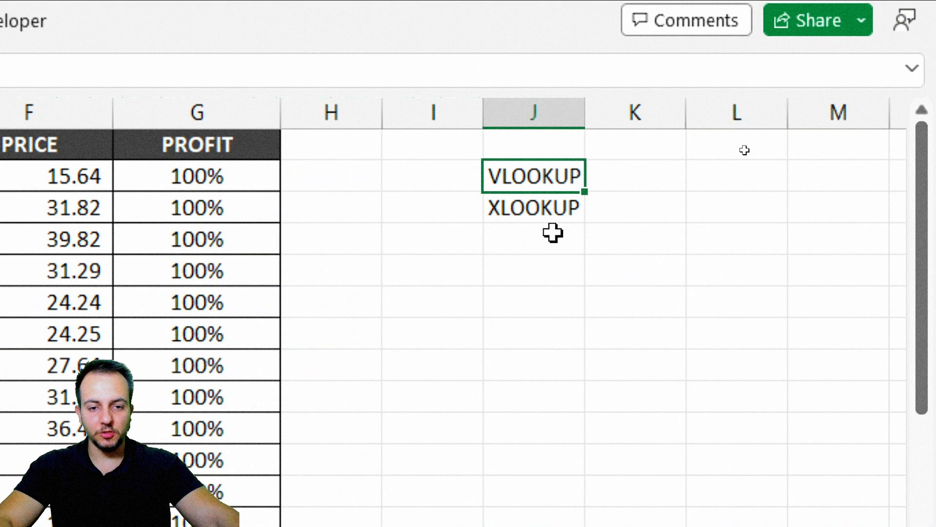
pyautogui.click(554, 213)
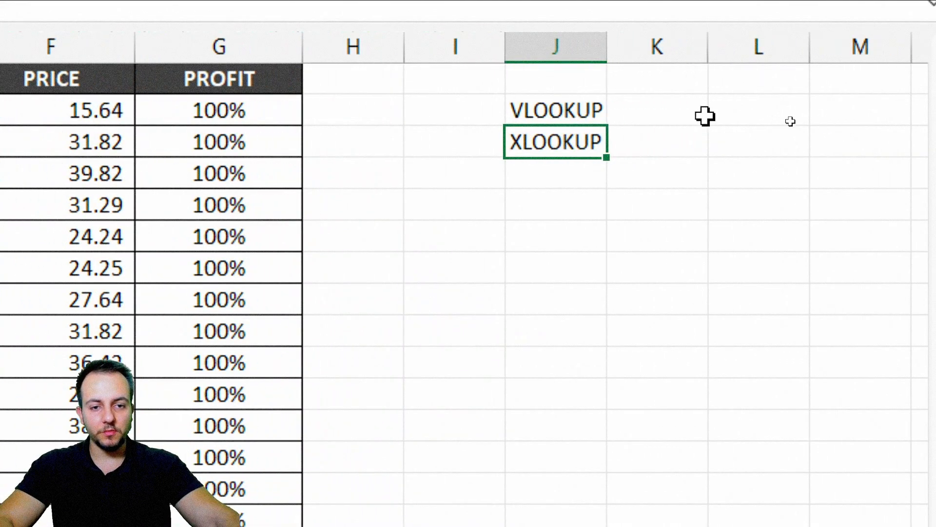
pyautogui.moveTo(737, 122); pyautogui.dragTo(744, 135)
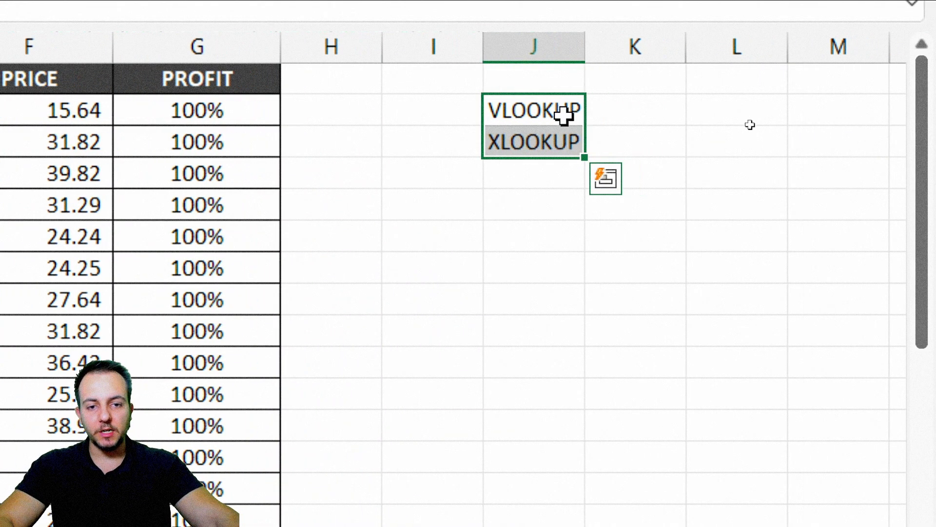
pyautogui.moveTo(586, 115); pyautogui.dragTo(642, 117)
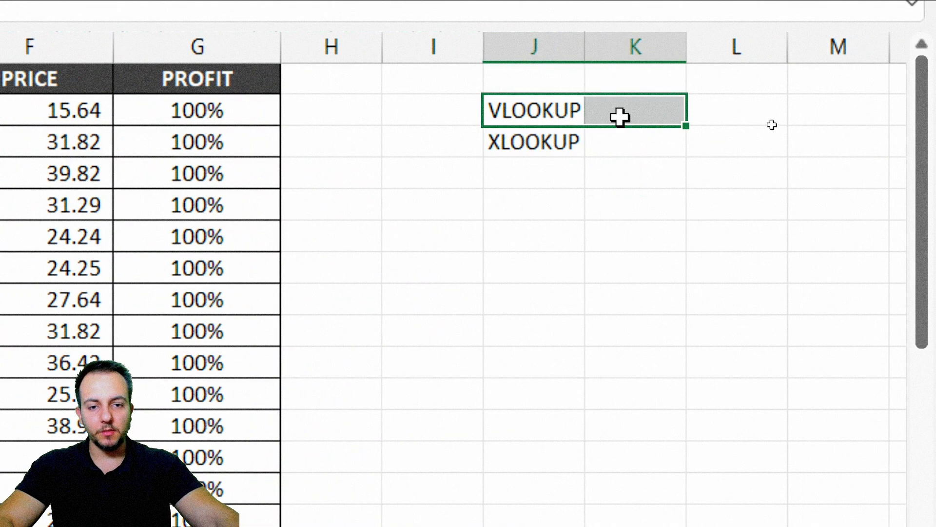
pyautogui.click(550, 142)
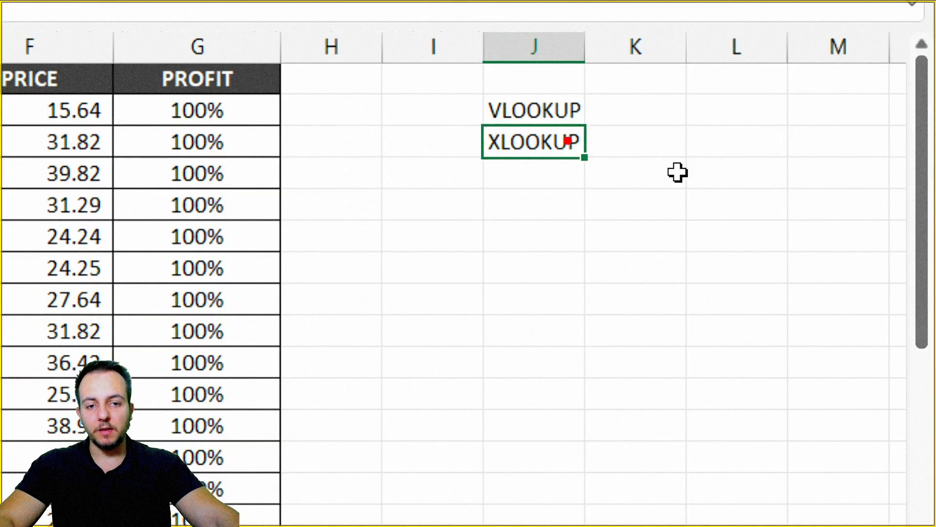
pyautogui.moveTo(482, 128)
pyautogui.mouseDown()
pyautogui.moveTo(590, 156)
pyautogui.moveTo(660, 148)
pyautogui.mouseUp()
pyautogui.hotkey('ctrl', 'z')
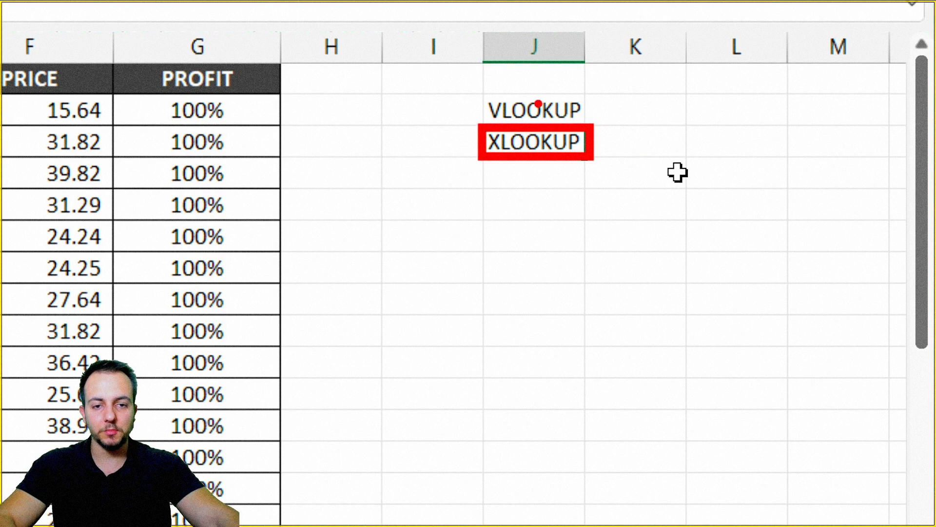
pyautogui.hotkey('ctrl', 'z')
pyautogui.moveTo(483, 91)
pyautogui.mouseDown()
pyautogui.moveTo(581, 127)
pyautogui.moveTo(610, 111)
pyautogui.moveTo(659, 111)
pyautogui.mouseUp()
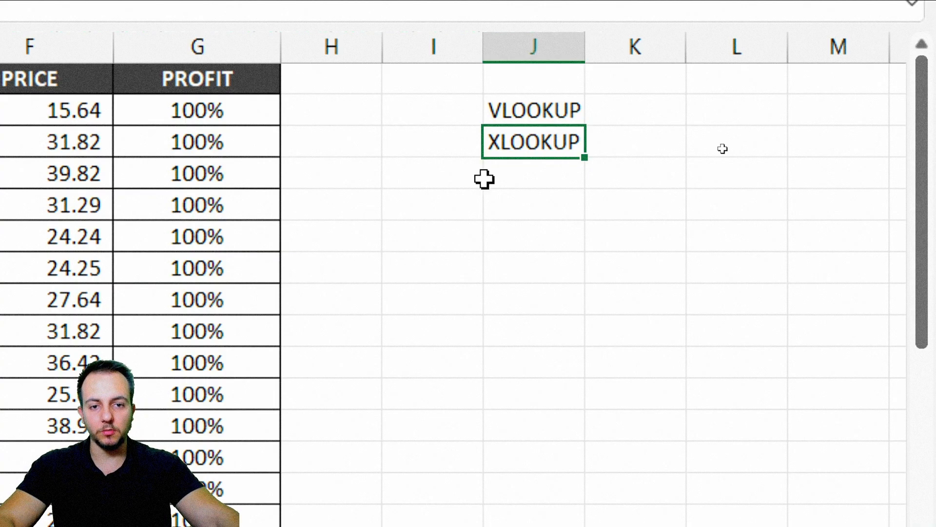
# Step: Start a VLOOKUP formula in E2 with the ordered item in C2 as the lookup value
pyautogui.click(559, 112)
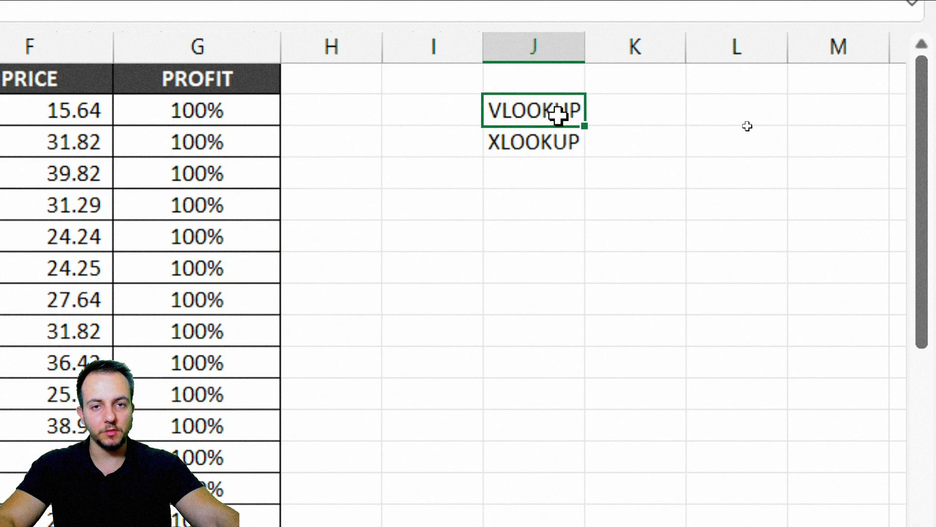
pyautogui.click(531, 140)
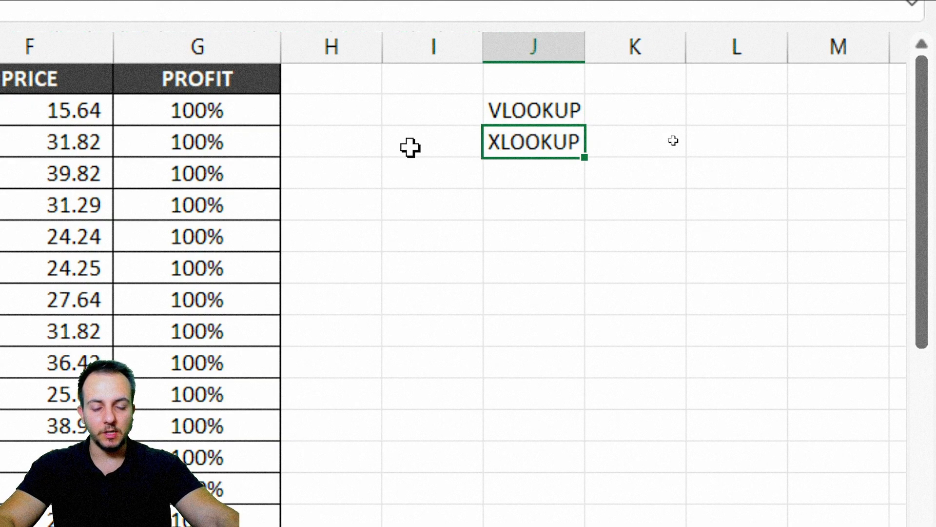
pyautogui.click(404, 122)
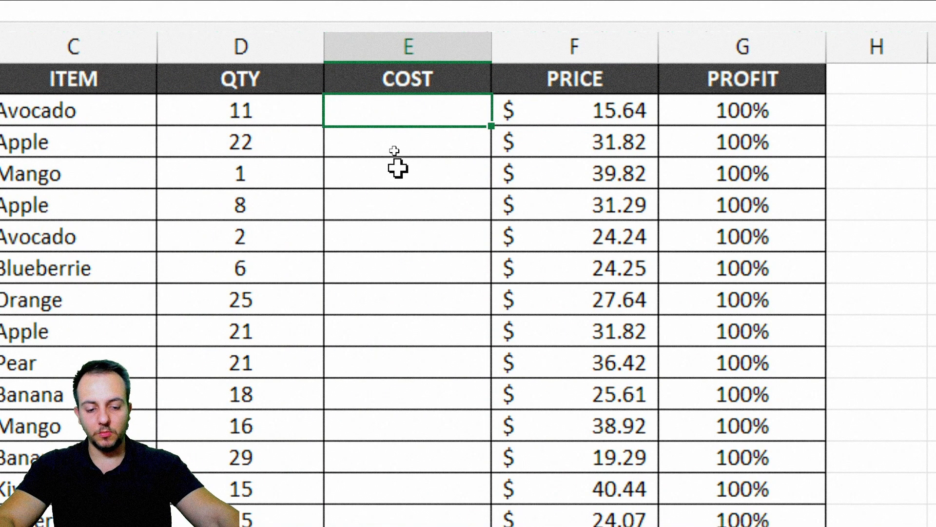
pyautogui.write('=vlook')
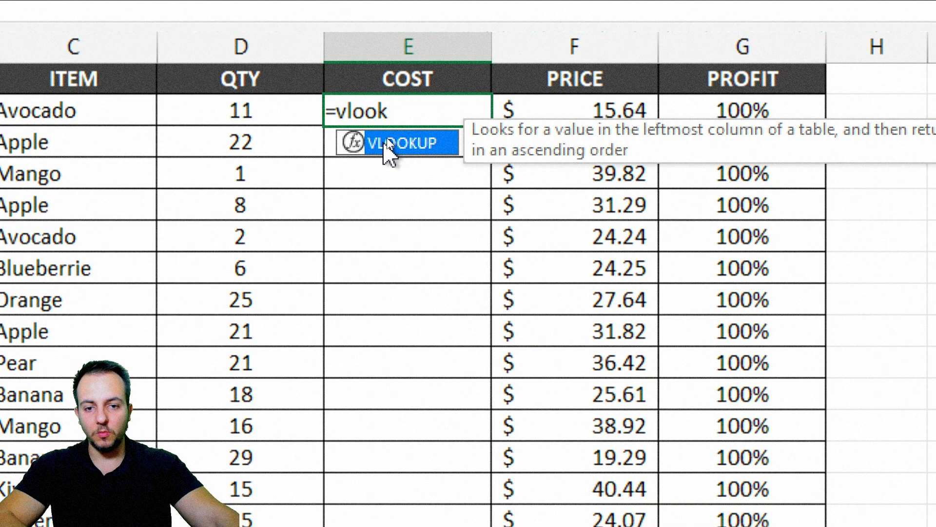
pyautogui.doubleClick(387, 141)
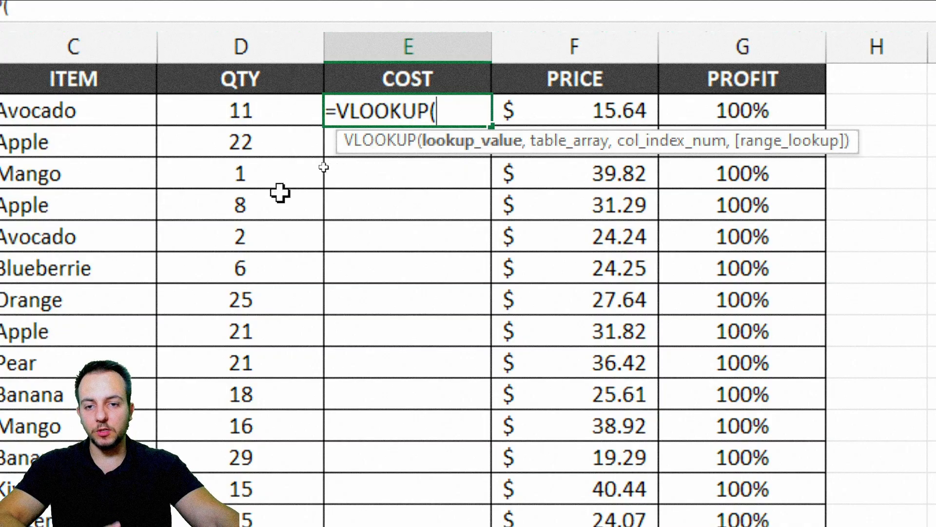
pyautogui.click(188, 117)
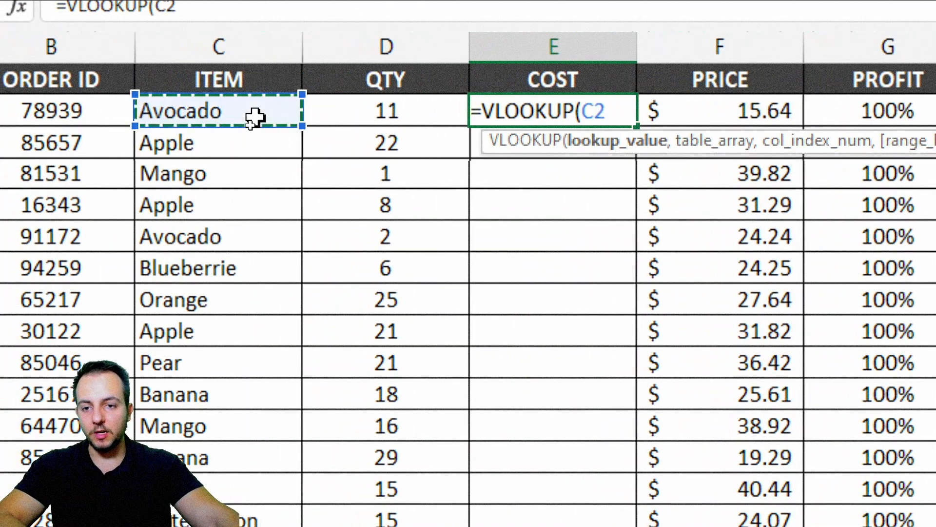
pyautogui.click(247, 142)
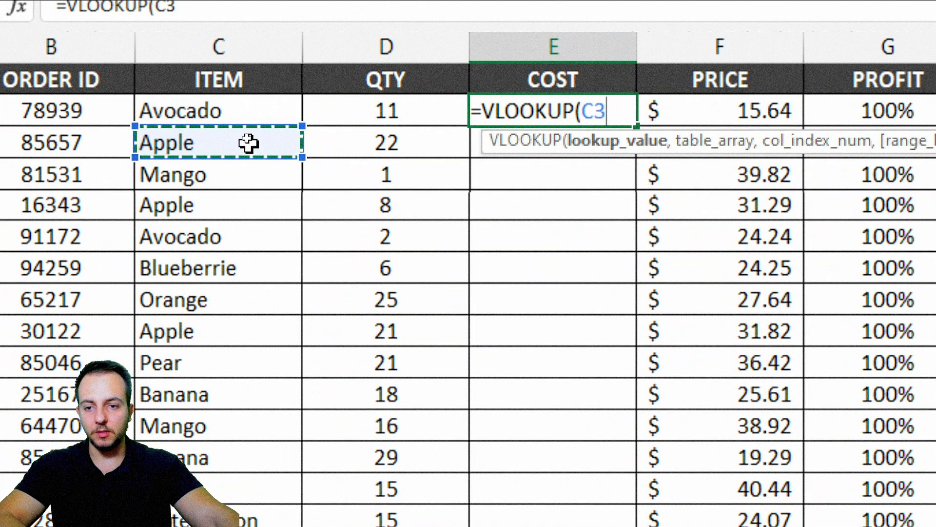
pyautogui.click(215, 169)
pyautogui.click(221, 198)
pyautogui.click(249, 110)
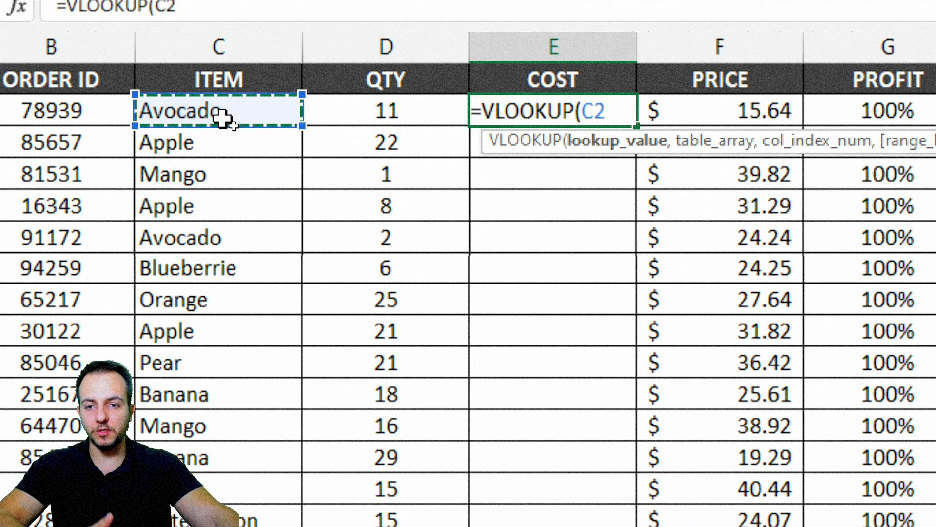
# Step: Add the TOP 10 sheet's fruit cost table A106:B122 as the table array, with both references made absolute
pyautogui.write(',')
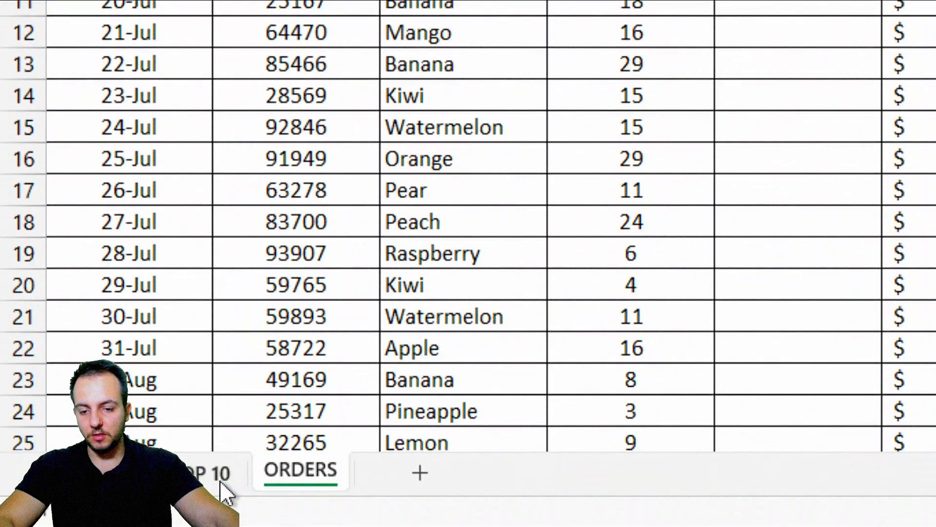
pyautogui.click(221, 481)
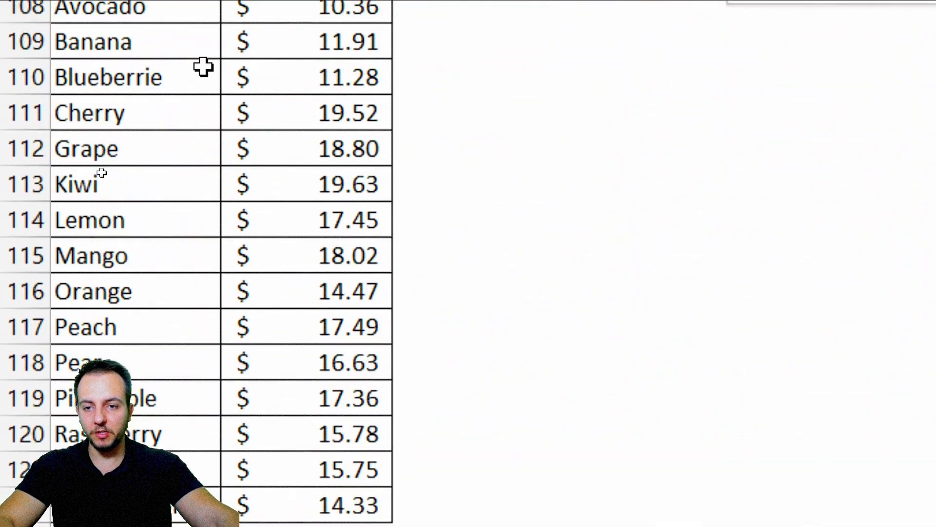
pyautogui.moveTo(136, 66); pyautogui.dragTo(391, 526)
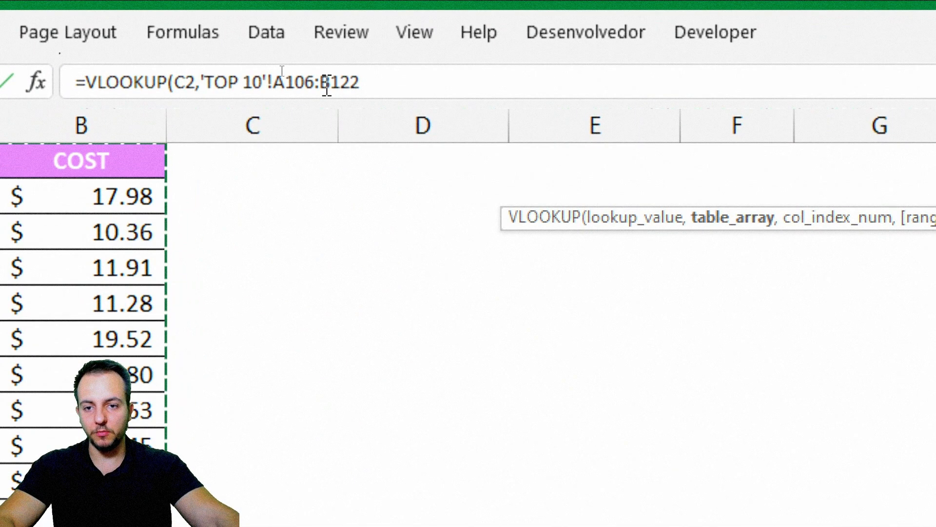
pyautogui.click(318, 70)
pyautogui.press('F4')
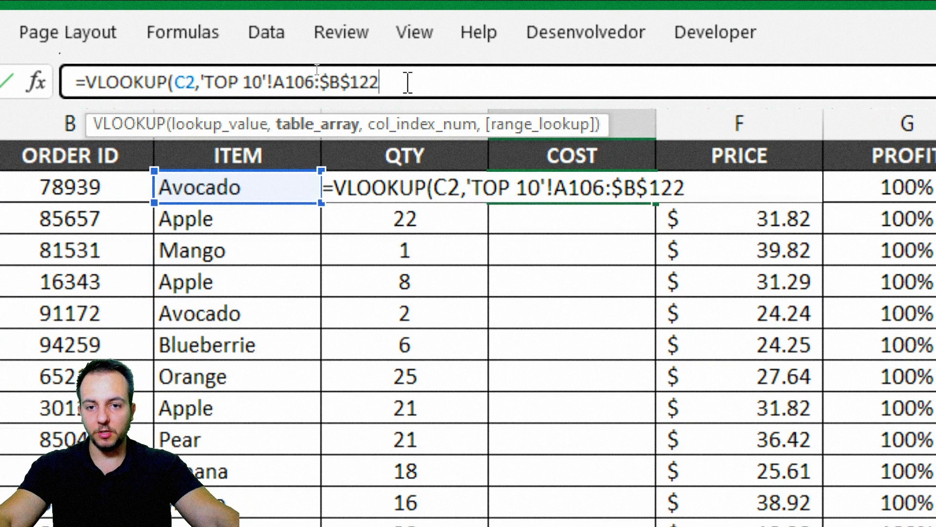
pyautogui.press('F4')
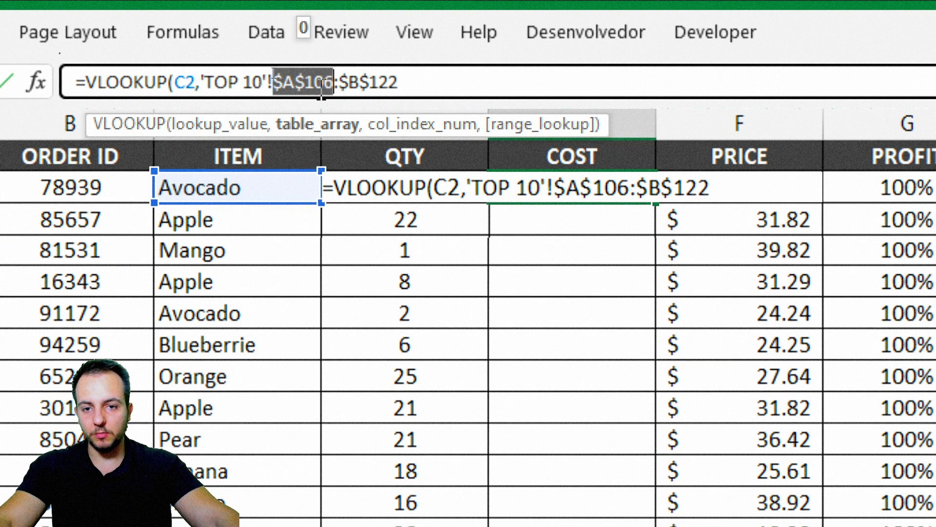
# Step: Mark the absolute references $A$106 and $B$122 in the formula with temporary red drawings, and clear them
pyautogui.moveTo(273, 83); pyautogui.dragTo(430, 83)
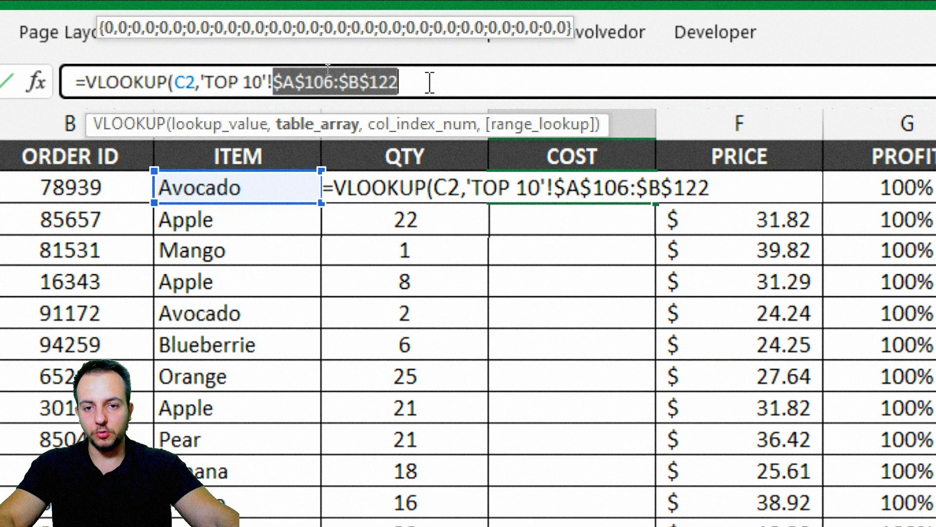
pyautogui.hotkey('ctrl', '2')
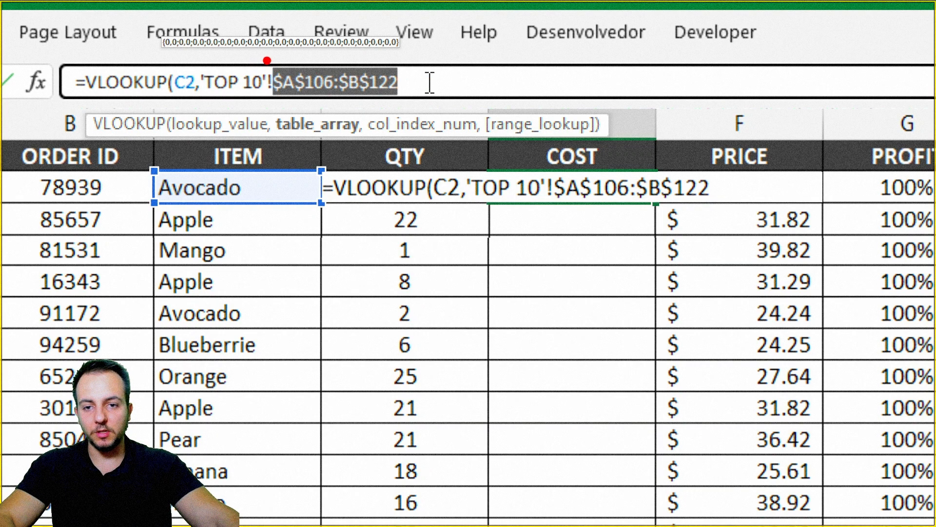
pyautogui.moveTo(267, 60)
pyautogui.mouseDown()
pyautogui.moveTo(338, 92)
pyautogui.moveTo(338, 103)
pyautogui.mouseUp()
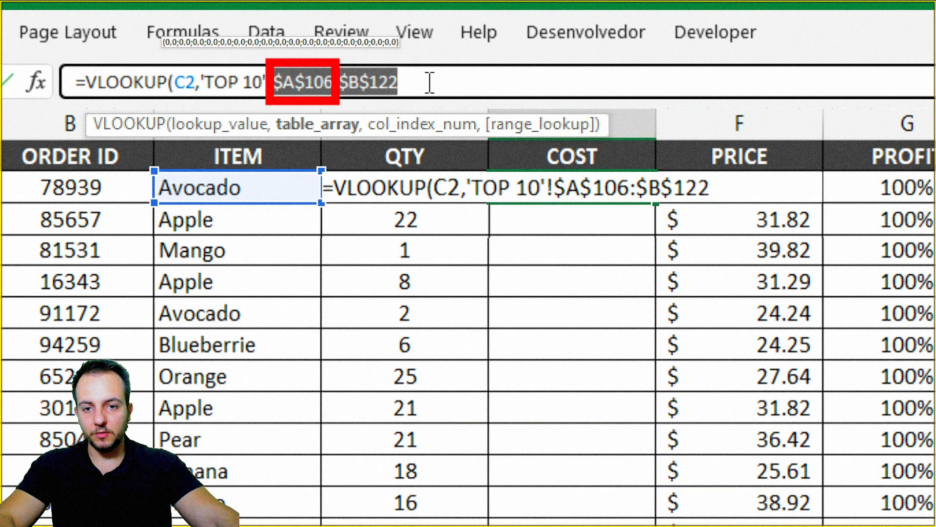
pyautogui.moveTo(337, 58); pyautogui.dragTo(411, 105)
pyautogui.hotkey('ctrl', 'z')
pyautogui.hotkey('ctrl', 'z')
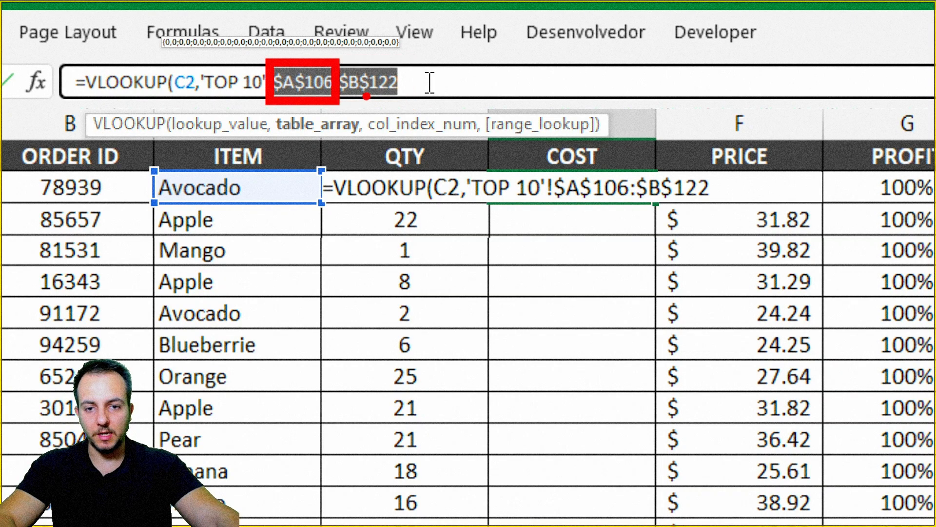
pyautogui.moveTo(283, 92)
pyautogui.mouseDown()
pyautogui.moveTo(241, 135)
pyautogui.moveTo(269, 143)
pyautogui.mouseUp()
pyautogui.moveTo(348, 98)
pyautogui.mouseDown()
pyautogui.moveTo(312, 145)
pyautogui.moveTo(346, 148)
pyautogui.mouseUp()
pyautogui.press('Escape')
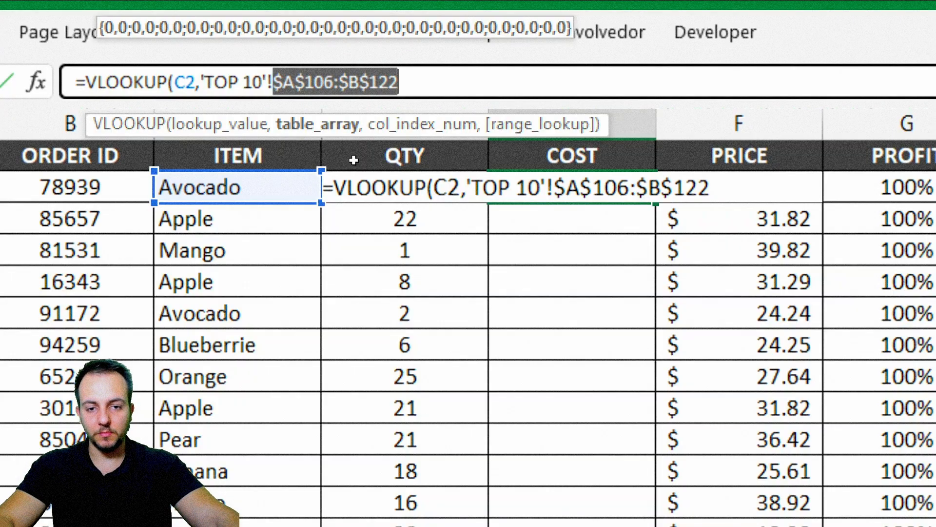
# Step: Complete the VLOOKUP in E2 with column index 2 and FALSE for an exact match
pyautogui.click(484, 81)
pyautogui.write(',')
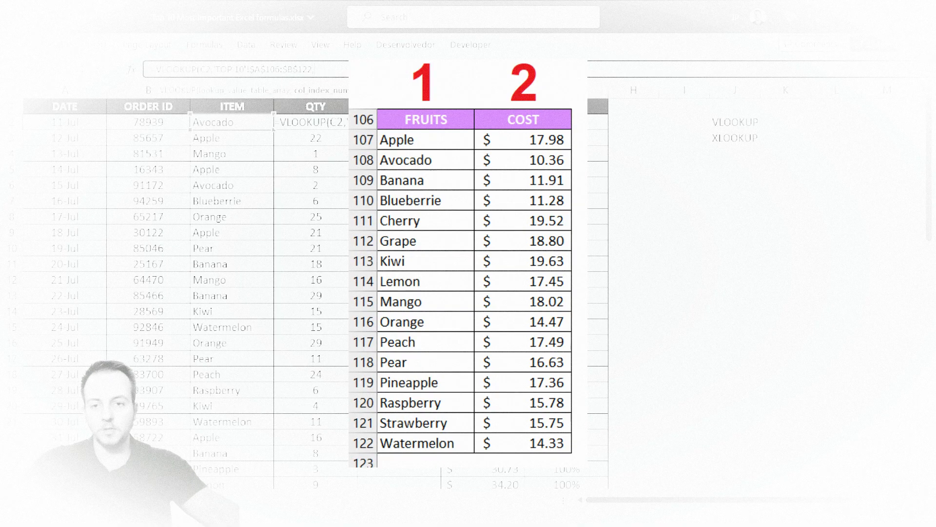
pyautogui.write('2,')
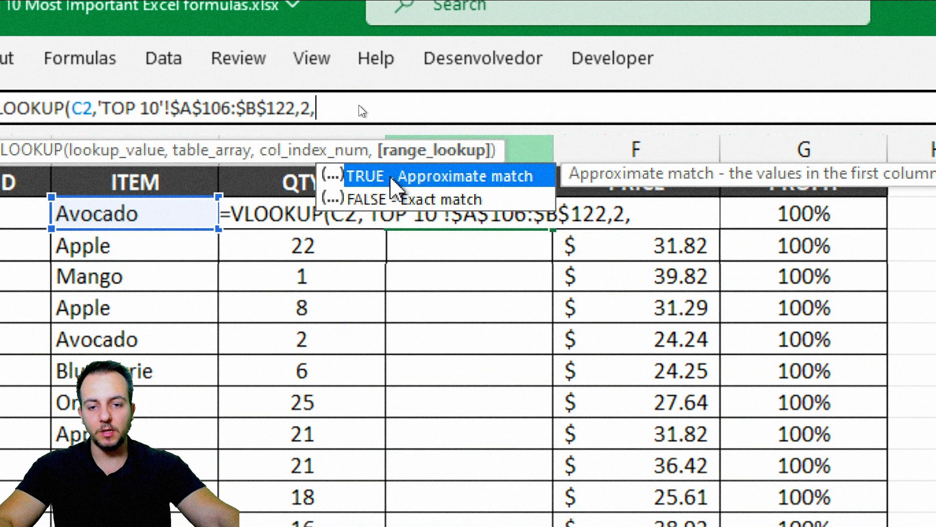
pyautogui.click(421, 200)
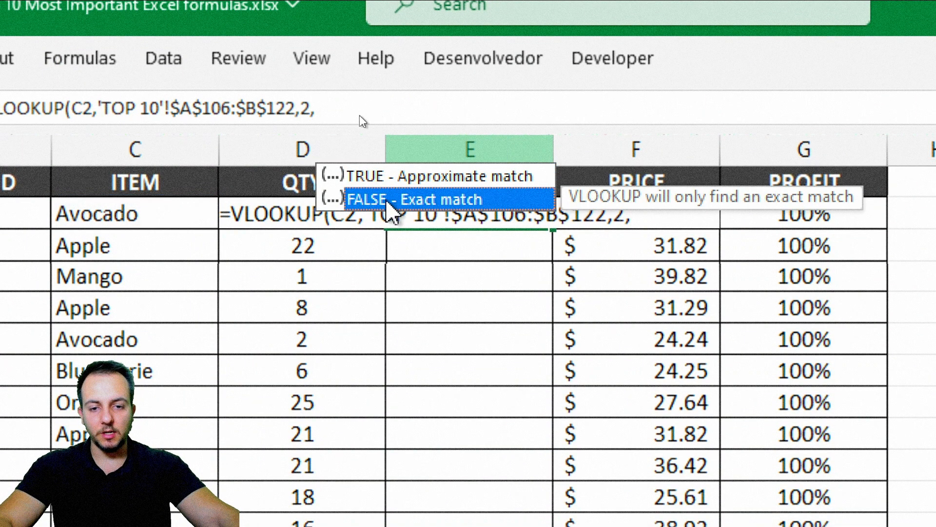
pyautogui.doubleClick(420, 200)
pyautogui.write(')')
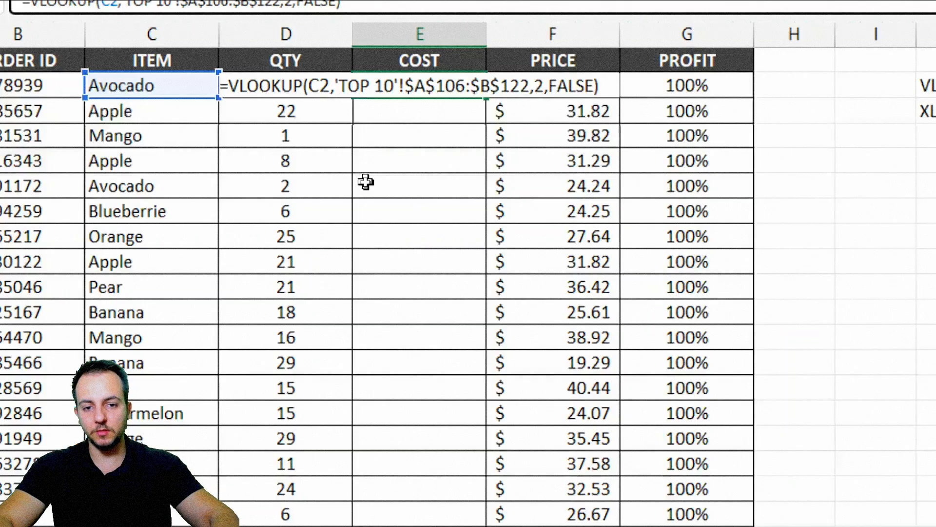
pyautogui.press('Return')
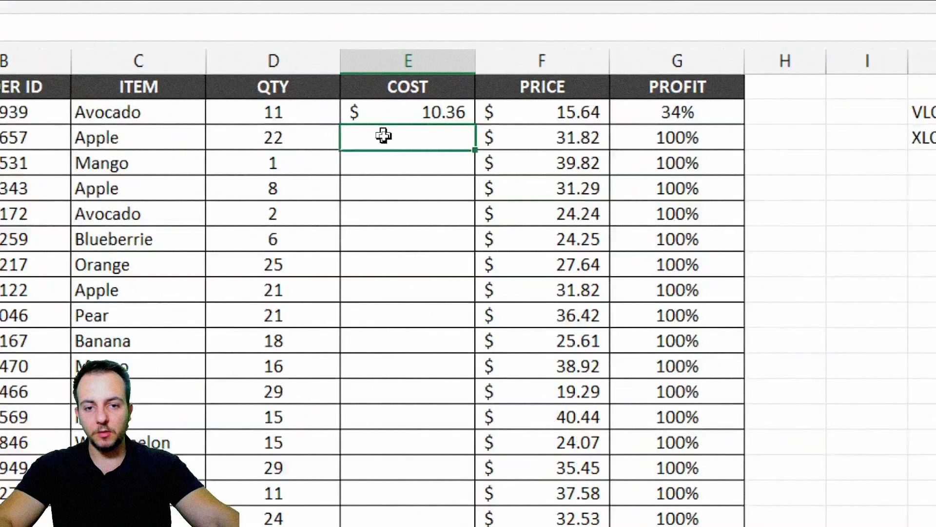
# Step: Copy the VLOOKUP formula from E2 down the COST column to E7
pyautogui.click(383, 126)
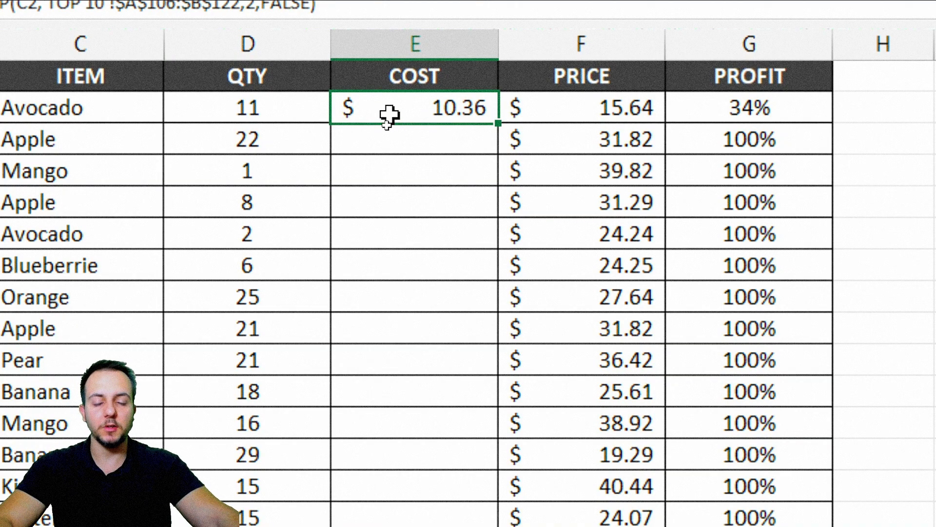
pyautogui.click(92, 104)
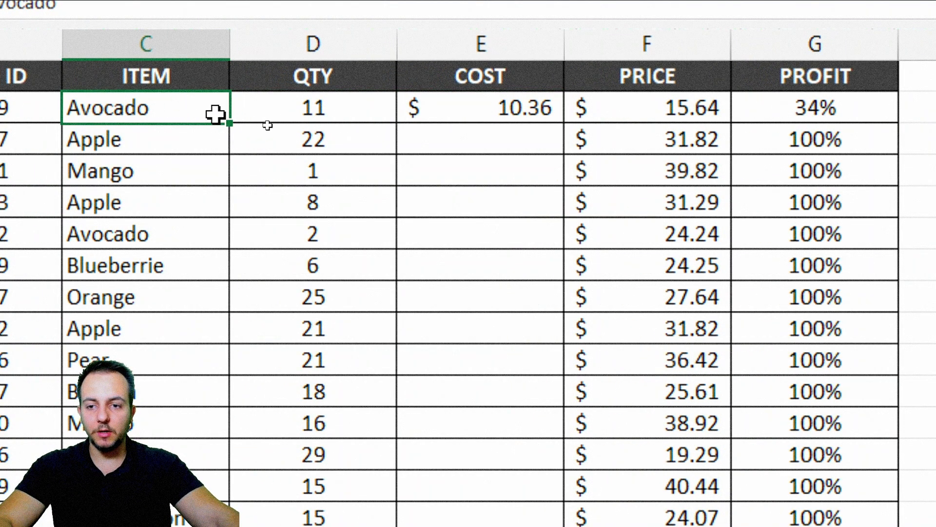
pyautogui.click(507, 113)
pyautogui.moveTo(561, 122); pyautogui.dragTo(540, 279)
# Step: Check the looked-up costs of the ordered items against the Apple row of the TOP 10 sheet's fruit table
pyautogui.moveTo(142, 151); pyautogui.dragTo(453, 266)
pyautogui.click(480, 184)
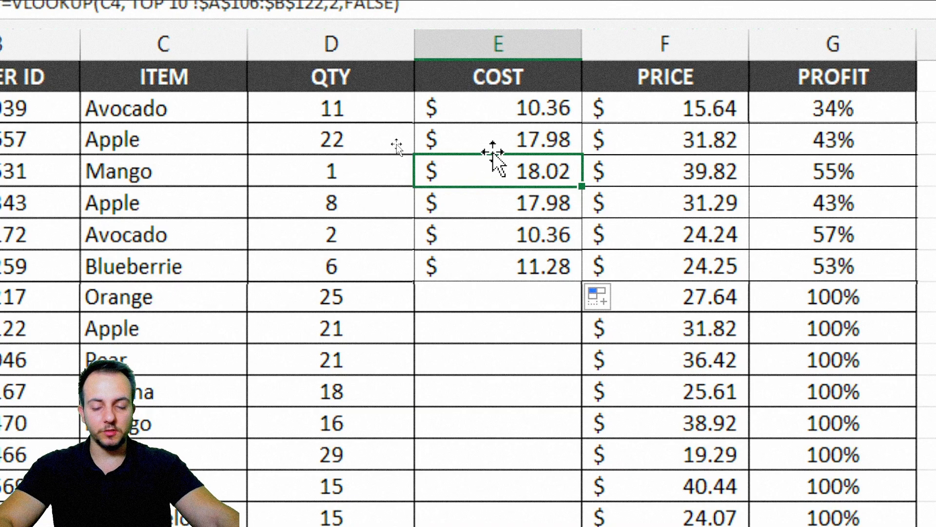
pyautogui.moveTo(217, 205); pyautogui.dragTo(473, 196)
pyautogui.moveTo(188, 194); pyautogui.dragTo(513, 202)
pyautogui.click(478, 208)
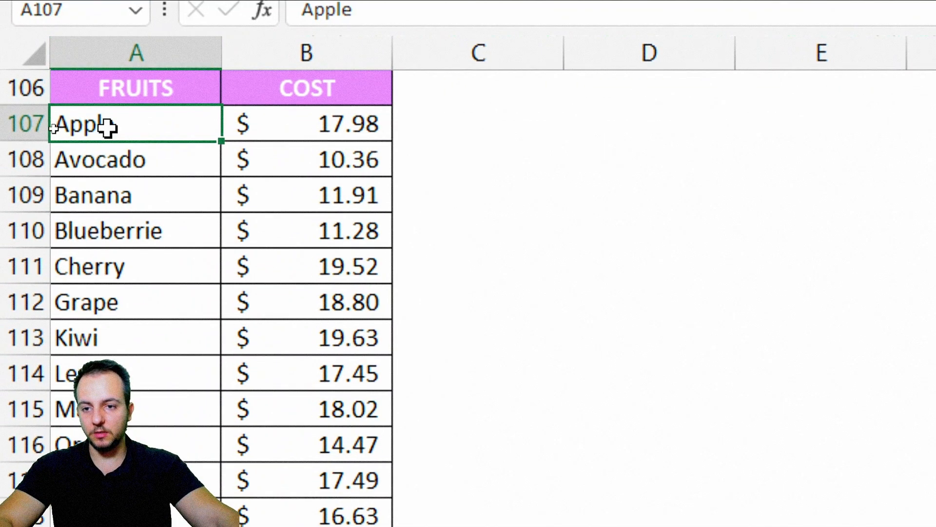
pyautogui.moveTo(106, 126); pyautogui.dragTo(318, 125)
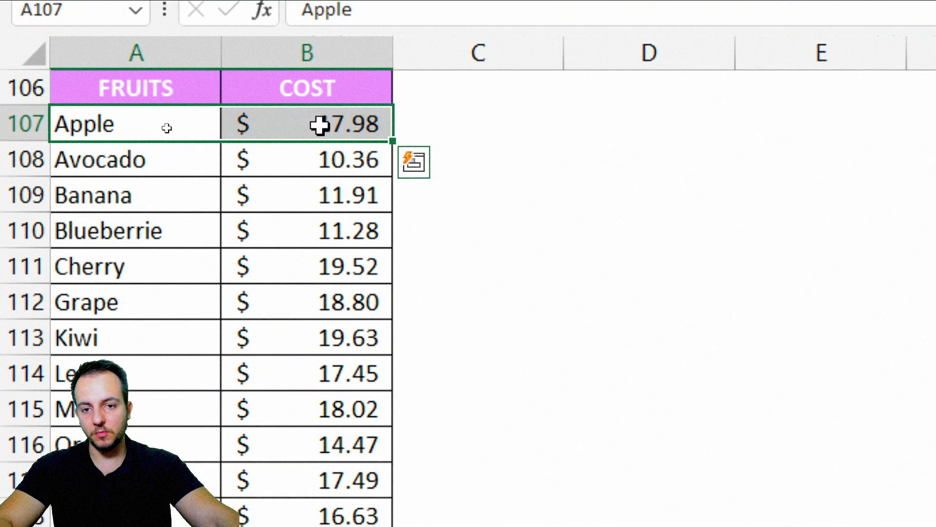
# Step: Outline the fruit cost table and sketch a boxed number 2 beside it as temporary red markings, and erase them
pyautogui.press('Up')
pyautogui.hotkey('ctrl', '2')
pyautogui.moveTo(51, 62)
pyautogui.mouseDown()
pyautogui.moveTo(372, 293)
pyautogui.moveTo(399, 365)
pyautogui.mouseUp()
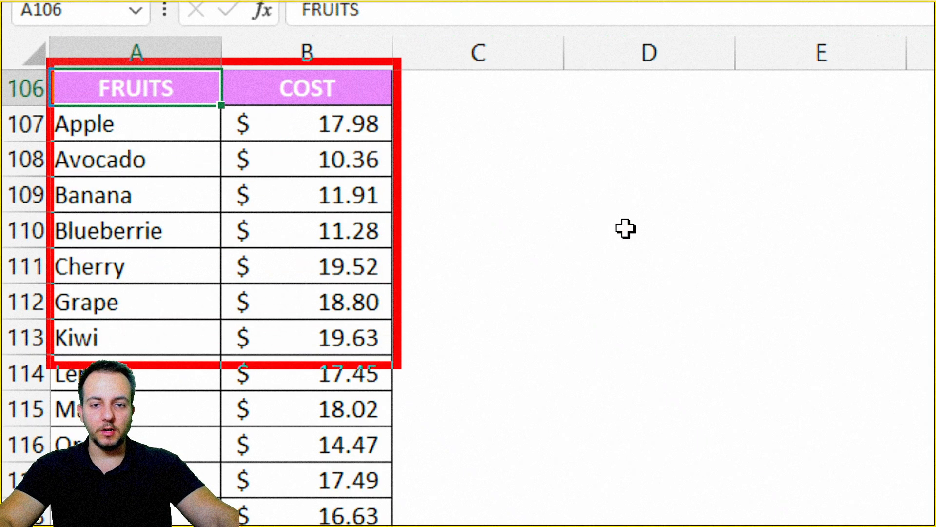
pyautogui.moveTo(565, 134)
pyautogui.mouseDown()
pyautogui.moveTo(565, 230)
pyautogui.moveTo(680, 258)
pyautogui.mouseUp()
pyautogui.moveTo(518, 118); pyautogui.dragTo(711, 308)
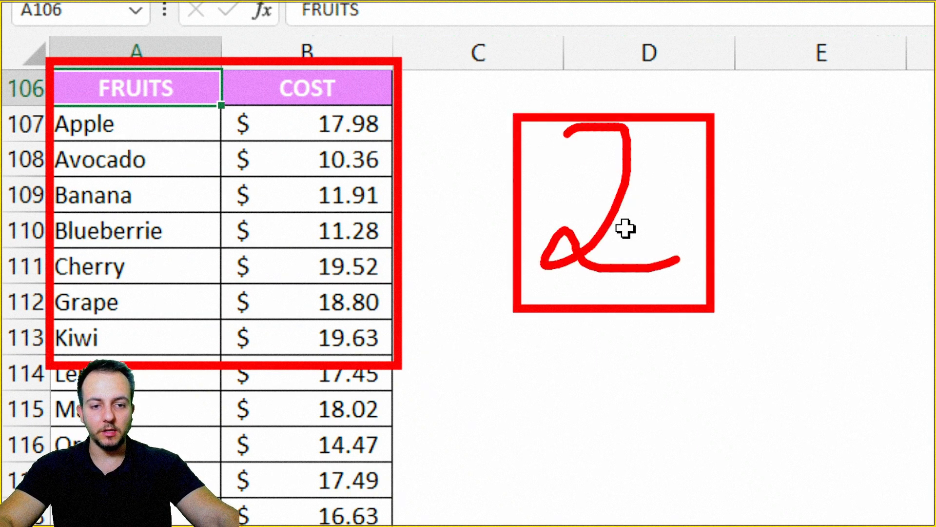
pyautogui.hotkey('ctrl', 'z')
pyautogui.hotkey('ctrl', 'z')
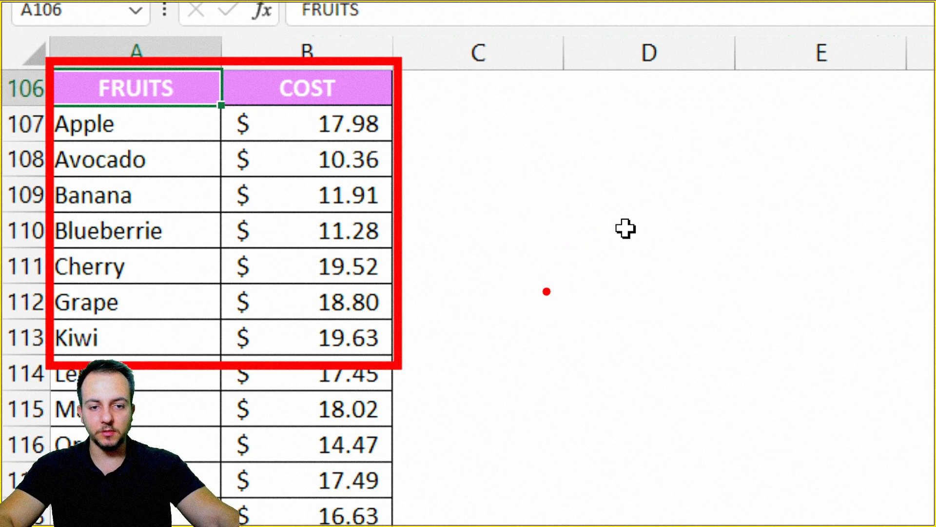
pyautogui.hotkey('ctrl', 'z')
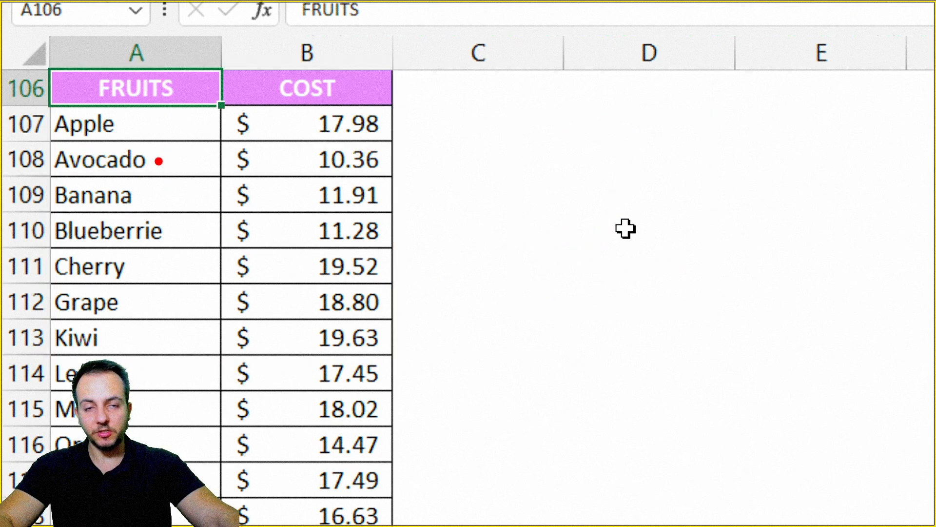
# Step: Mark the Avocado row and the FRUITS and COST columns of the table with temporary red drawings
pyautogui.moveTo(161, 170)
pyautogui.mouseDown()
pyautogui.moveTo(157, 137)
pyautogui.moveTo(178, 202)
pyautogui.moveTo(91, 209)
pyautogui.mouseUp()
pyautogui.moveTo(73, 59)
pyautogui.mouseDown()
pyautogui.moveTo(180, 117)
pyautogui.moveTo(194, 110)
pyautogui.mouseUp()
pyautogui.moveTo(284, 146)
pyautogui.mouseDown()
pyautogui.moveTo(293, 210)
pyautogui.moveTo(361, 205)
pyautogui.mouseUp()
pyautogui.moveTo(254, 58); pyautogui.dragTo(353, 110)
pyautogui.moveTo(218, 50)
pyautogui.mouseDown()
pyautogui.moveTo(390, 268)
pyautogui.moveTo(394, 340)
pyautogui.mouseUp()
pyautogui.moveTo(401, 204); pyautogui.dragTo(528, 203)
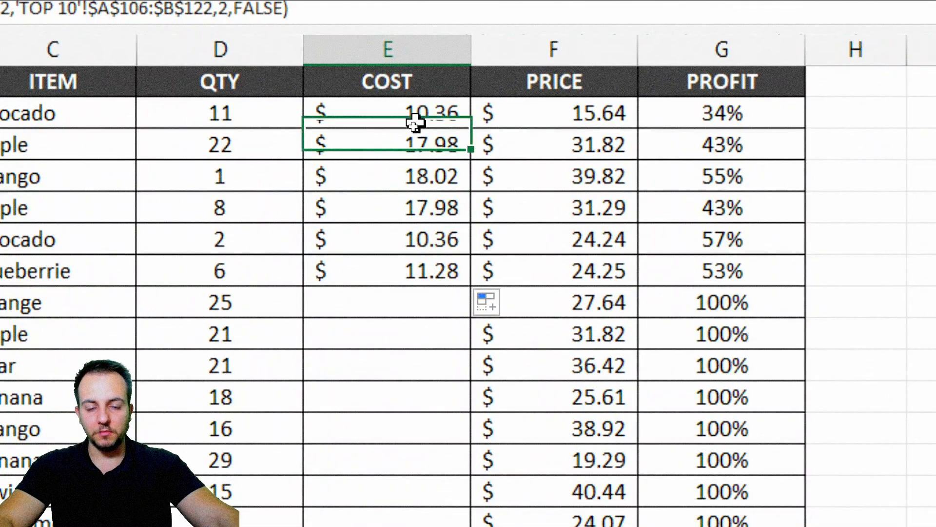
# Step: Inspect the copied VLOOKUP formula in E7 for the Blueberrie order, and select the empty cost cell below
pyautogui.doubleClick(384, 268)
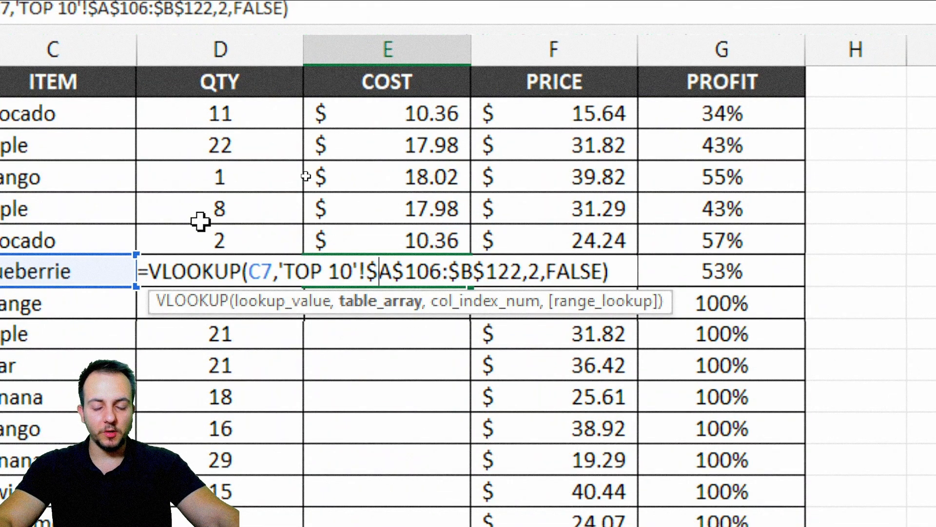
pyautogui.press('Escape')
pyautogui.click(369, 292)
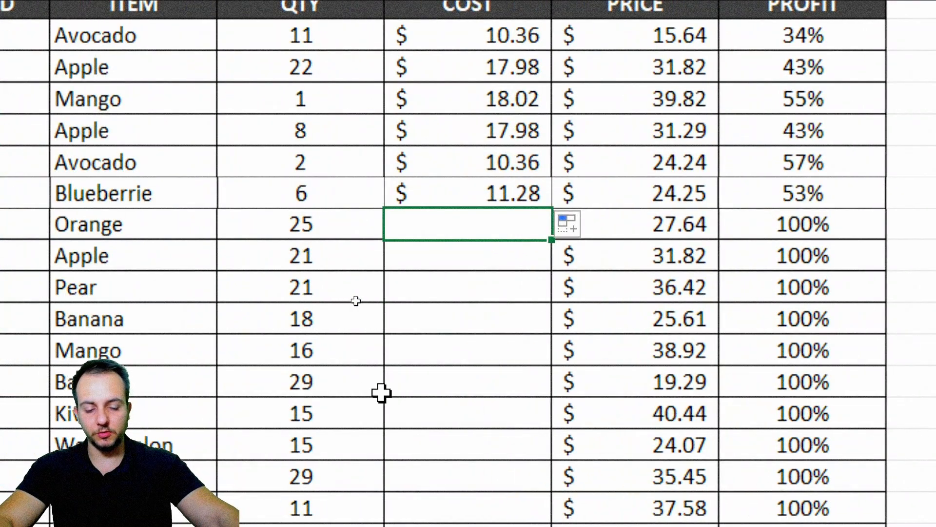
# Step: Enter an XLOOKUP formula in E8 that finds C8 in 'TOP 10'!A106:A122 and returns the cost from 'TOP 10'!B106:B122
pyautogui.write('=')
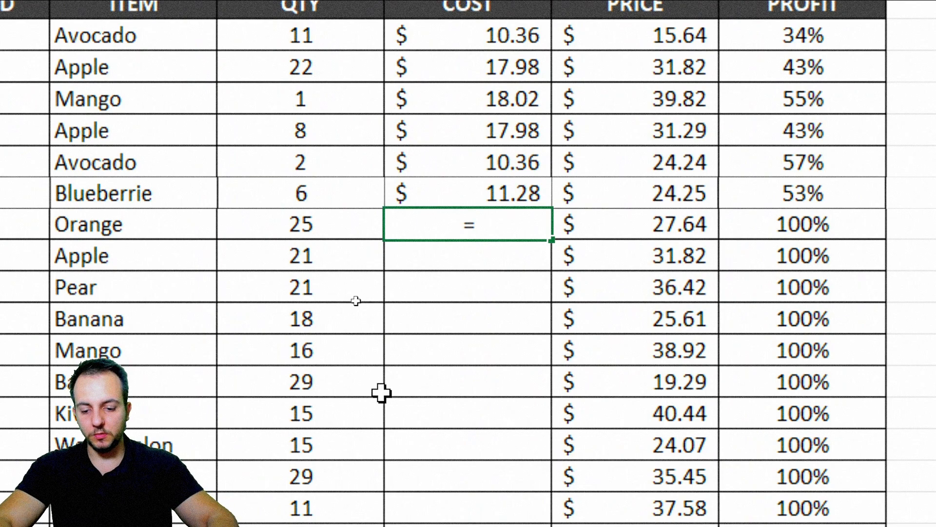
pyautogui.write('xlook')
pyautogui.press('Tab')
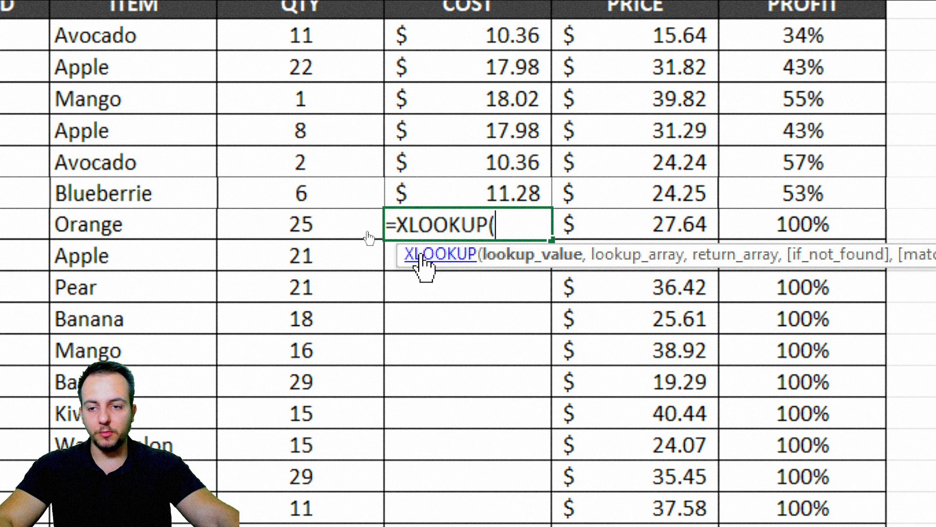
pyautogui.click(165, 227)
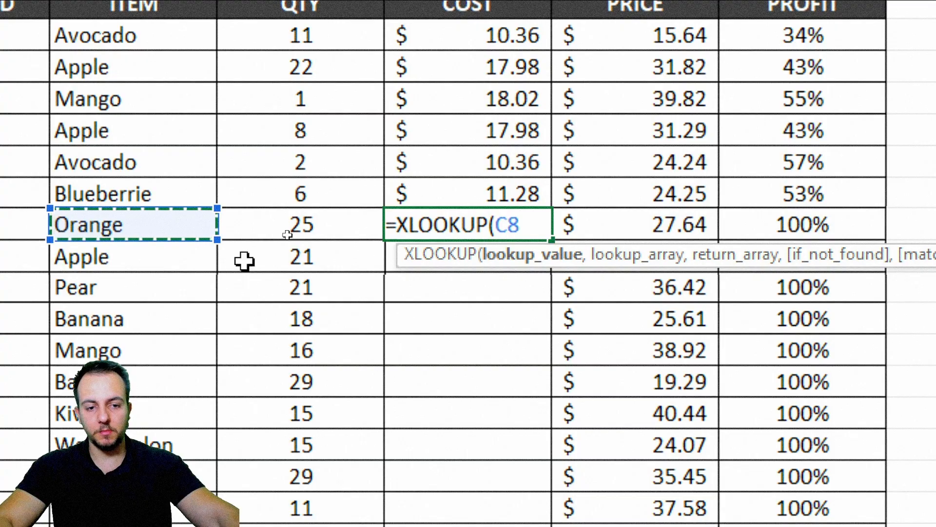
pyautogui.write(',')
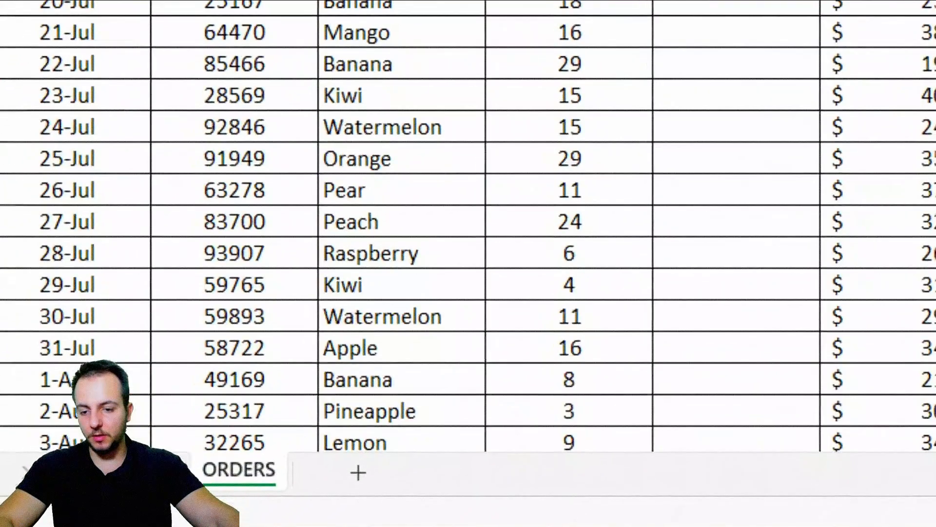
pyautogui.scroll(-20, 58, 292)
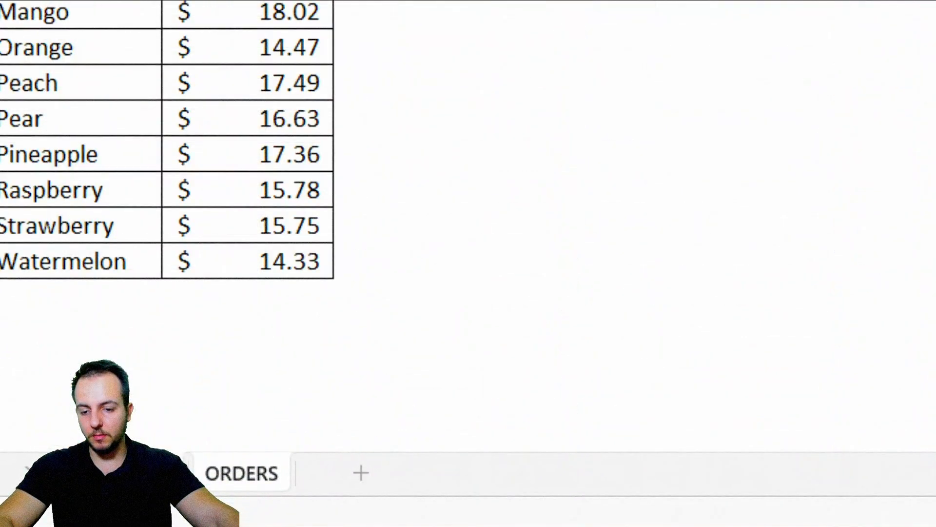
pyautogui.moveTo(166, 65); pyautogui.dragTo(146, 526)
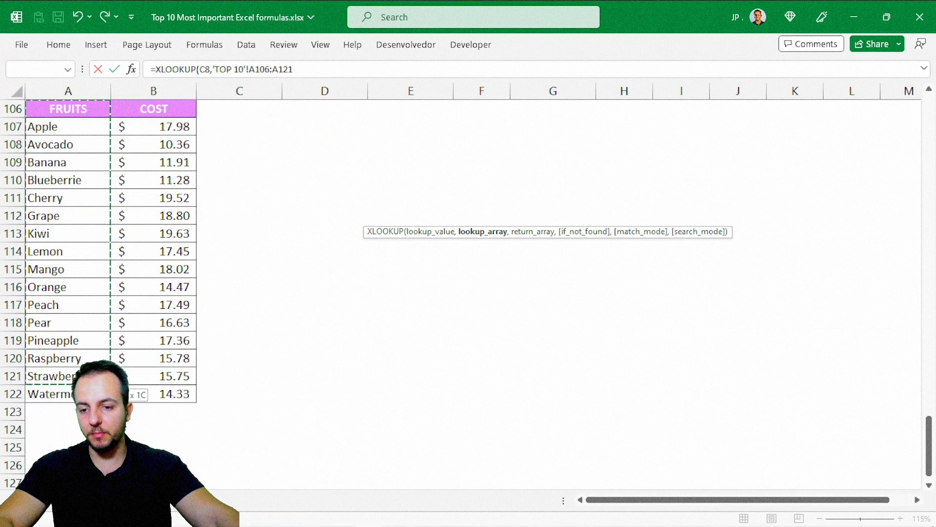
pyautogui.write(',')
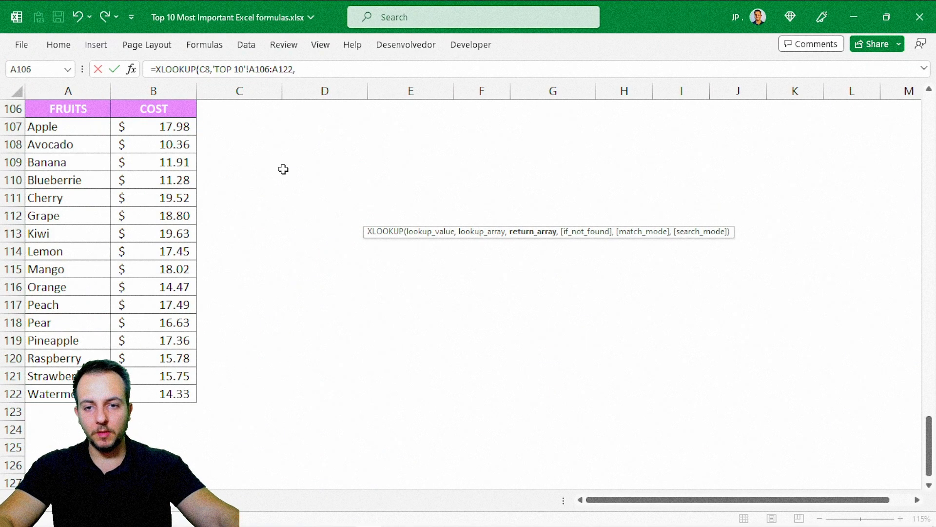
pyautogui.click(291, 73)
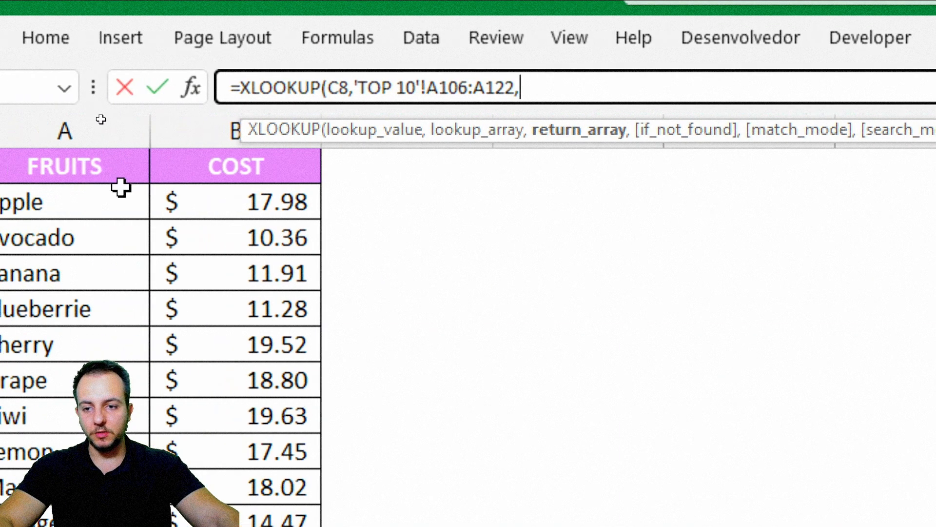
pyautogui.moveTo(230, 163); pyautogui.dragTo(220, 460)
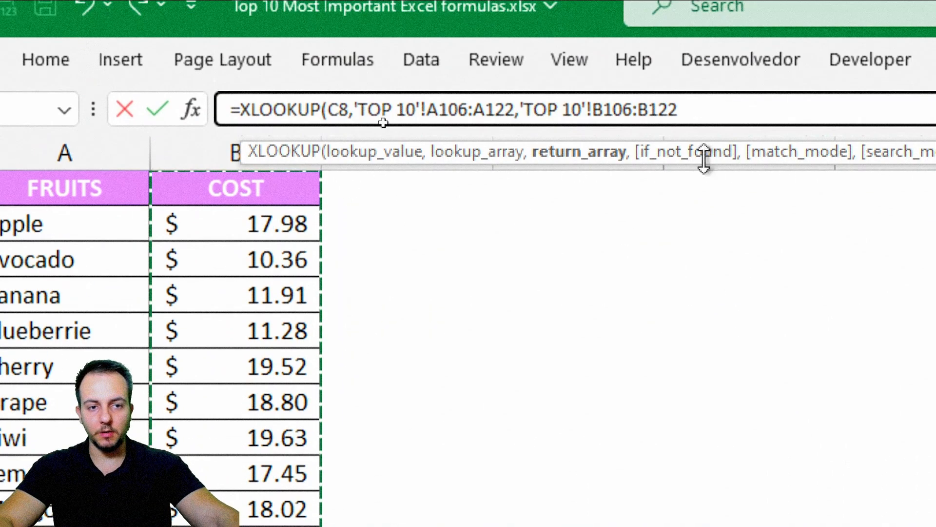
pyautogui.press('Return')
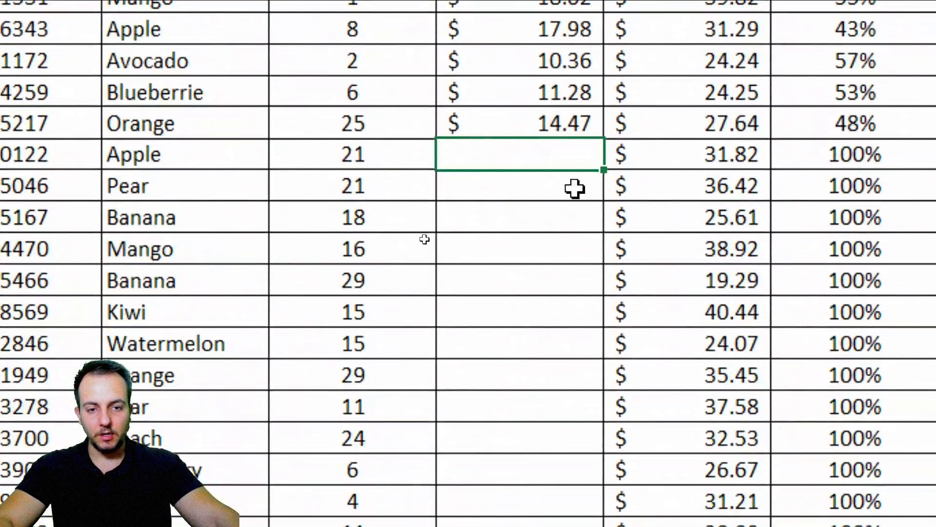
# Step: Review the XLOOKUP formula for the Orange order and compare its cost with the Orange row in the TOP 10 sheet's fruit table
pyautogui.moveTo(522, 122); pyautogui.dragTo(198, 122)
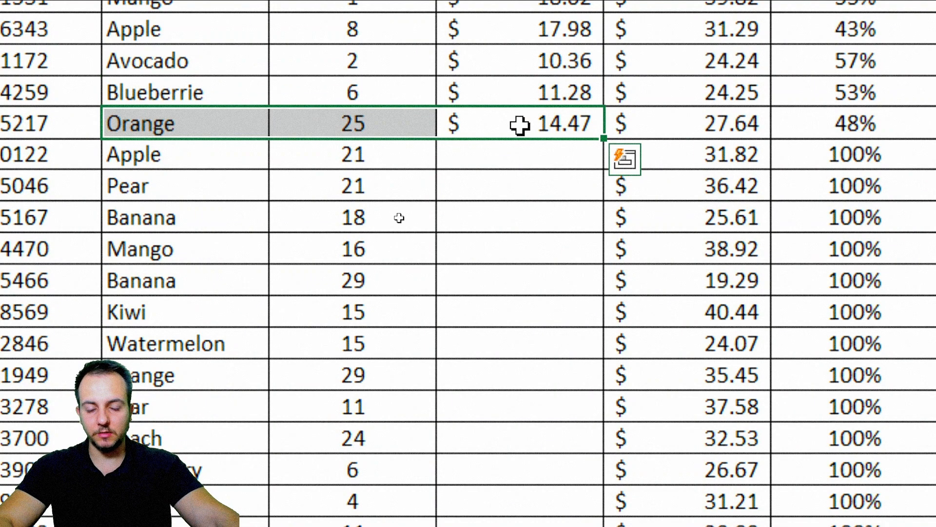
pyautogui.doubleClick(548, 122)
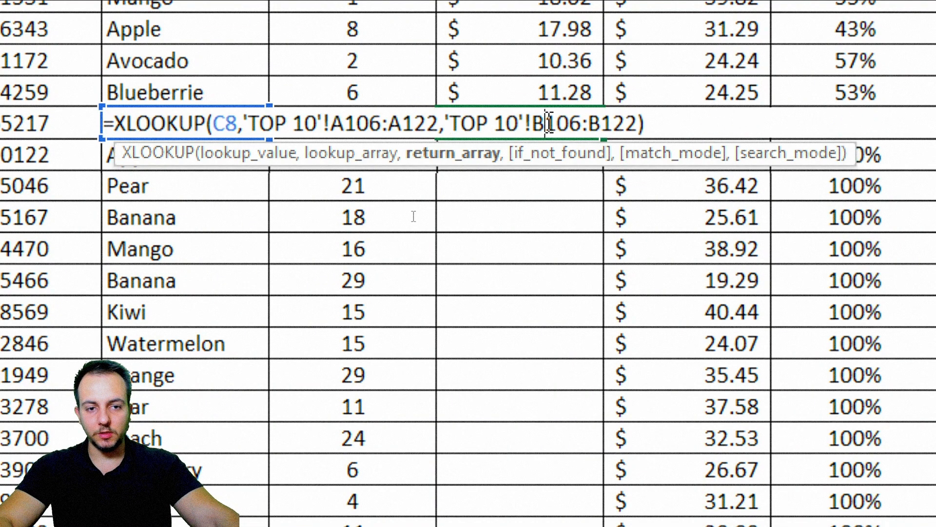
pyautogui.press('Return')
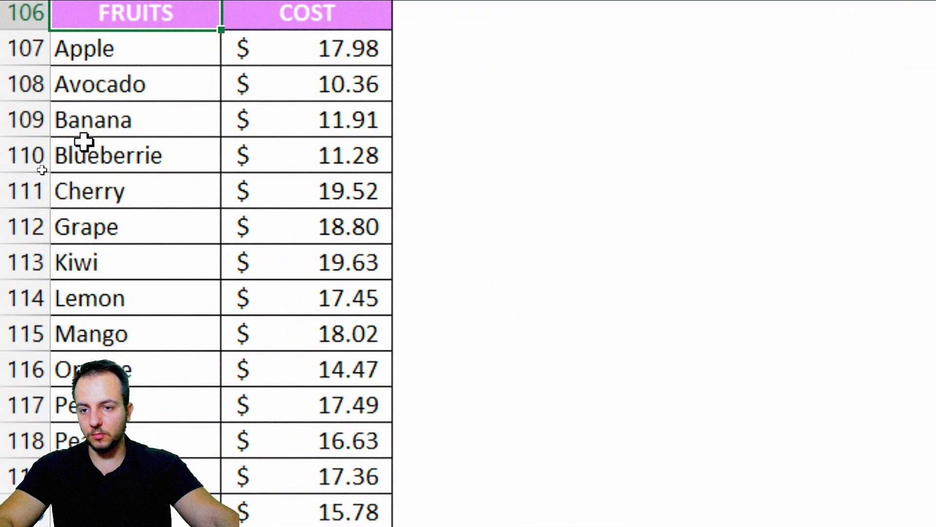
pyautogui.scroll(-2, 122, 161)
pyautogui.moveTo(93, 153); pyautogui.dragTo(324, 148)
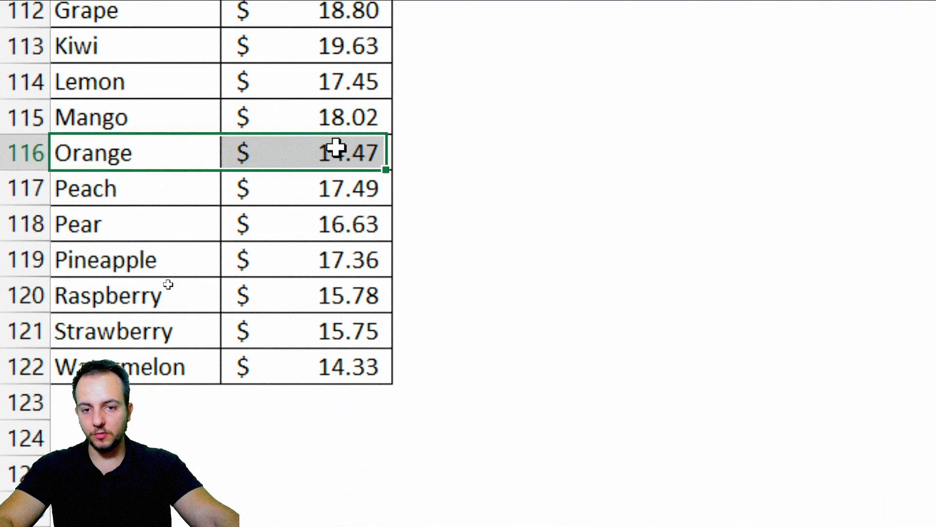
pyautogui.hotkey('ctrl', 'q')
pyautogui.click(59, 115)
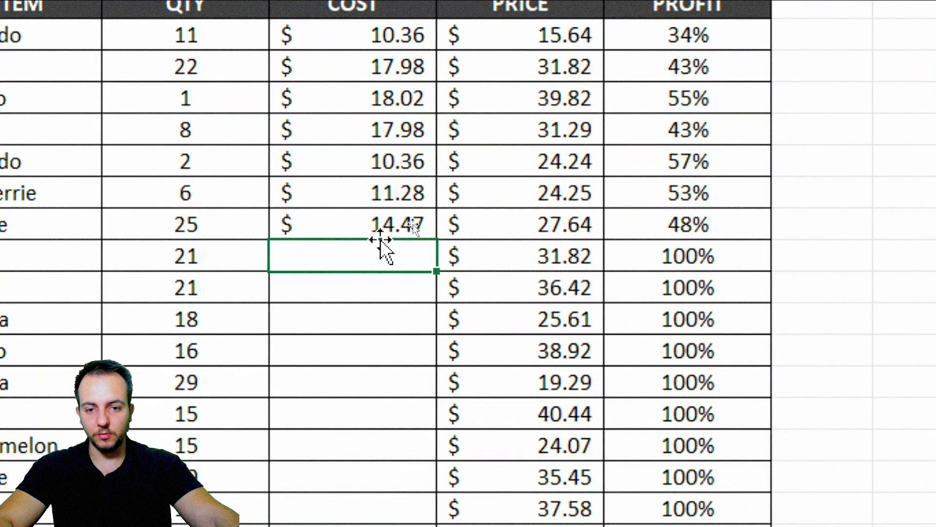
# Step: Try to copy the XLOOKUP formula from E8 down the COST column with its relative ranges
pyautogui.click(417, 221)
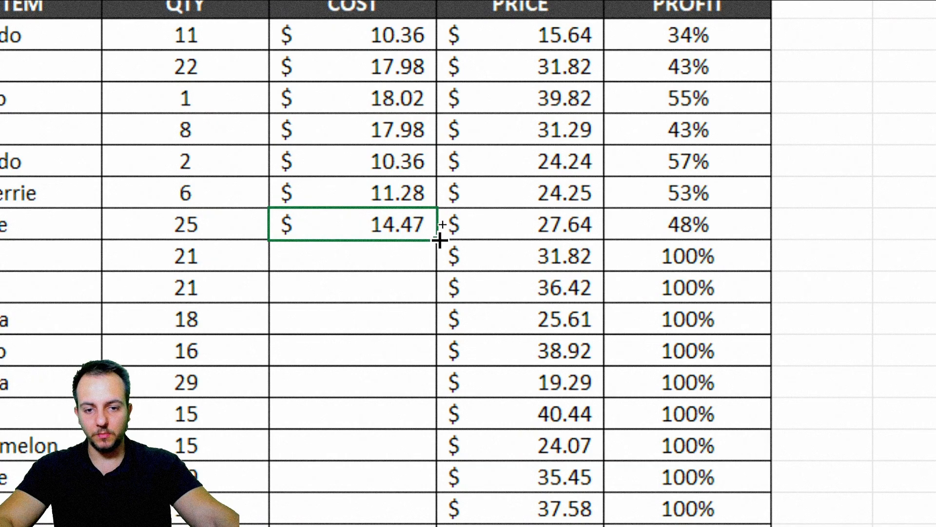
pyautogui.doubleClick(439, 239)
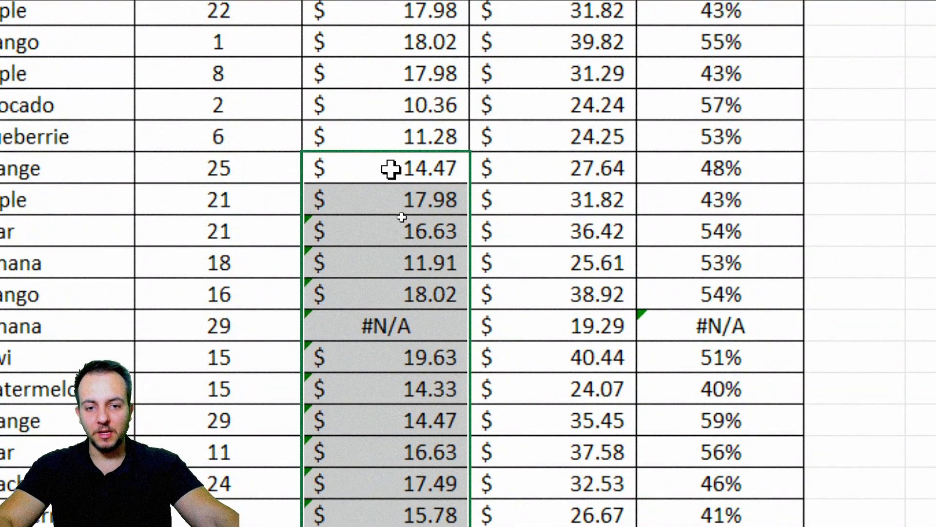
# Step: Make the ranges in E8's XLOOKUP formula absolute, as 'TOP 10'!$A$106:$A$122 for the lookup and 'TOP 10'!$B$106:$B$122 for the return
pyautogui.click(391, 169)
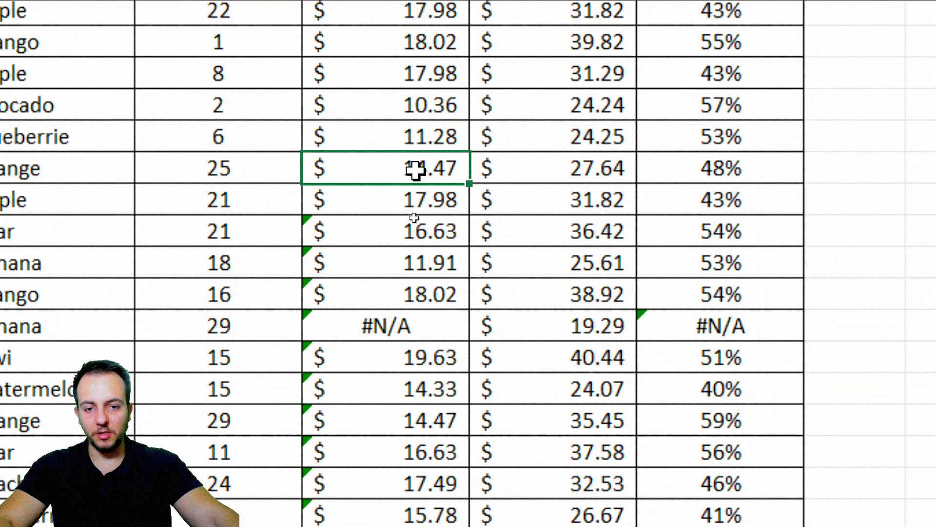
pyautogui.doubleClick(415, 170)
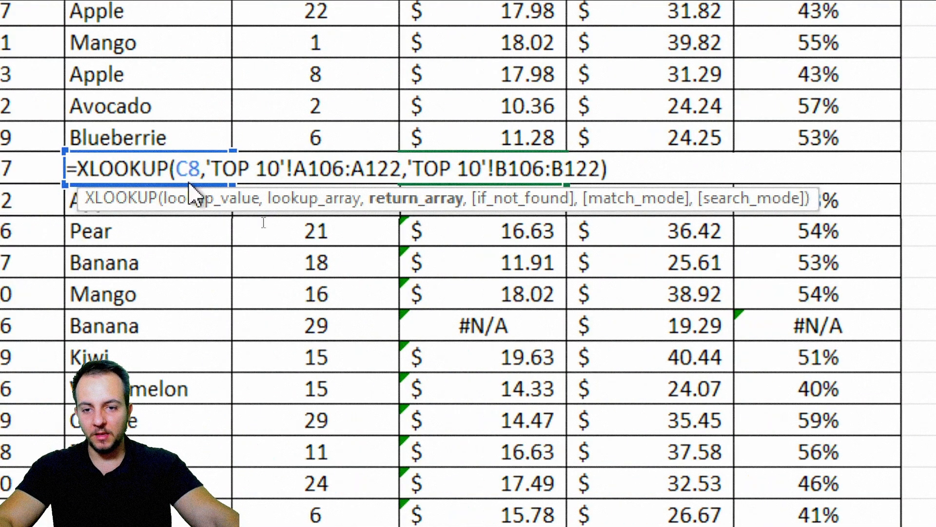
pyautogui.moveTo(207, 171); pyautogui.dragTo(403, 169)
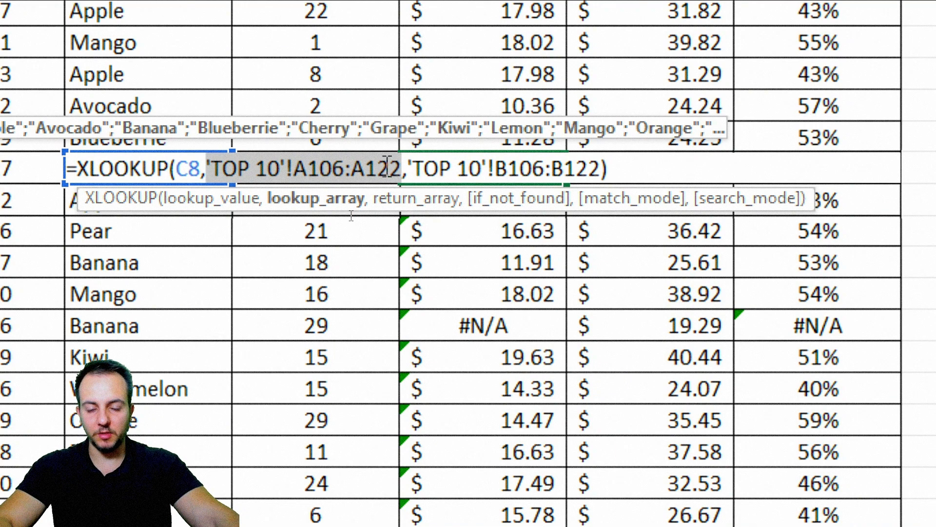
pyautogui.press('F4')
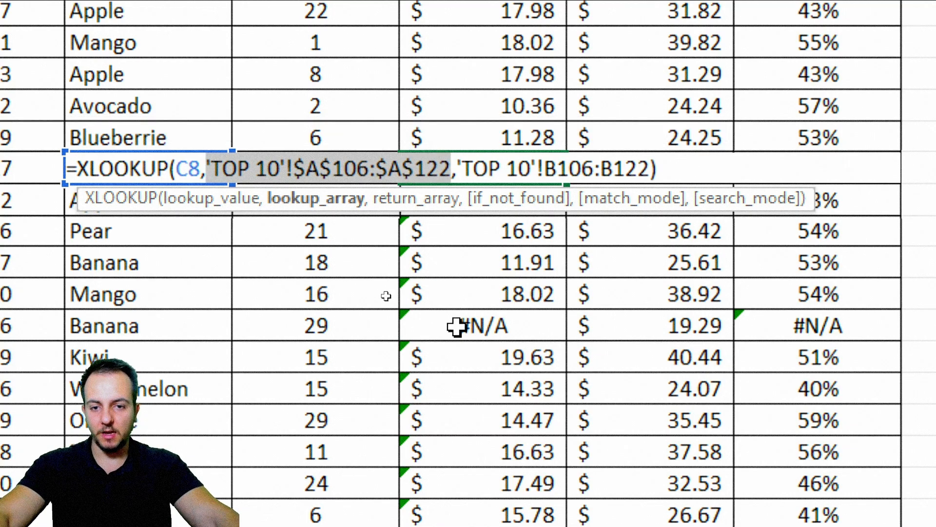
pyautogui.click(488, 170)
pyautogui.hotkey('shift', 'Right')
pyautogui.hotkey('shift', 'Right')
pyautogui.hotkey('shift', 'Right')
pyautogui.hotkey('shift', 'Right')
pyautogui.hotkey('shift', 'Right')
pyautogui.hotkey('shift', 'Right')
pyautogui.hotkey('shift', 'Right')
pyautogui.hotkey('shift', 'Right')
pyautogui.hotkey('shift', 'Right')
pyautogui.hotkey('shift', 'Right')
pyautogui.hotkey('shift', 'Right')
pyautogui.hotkey('shift', 'Right')
pyautogui.hotkey('shift', 'Right')
pyautogui.hotkey('shift', 'Right')
pyautogui.hotkey('shift', 'Right')
pyautogui.hotkey('shift', 'Right')
pyautogui.hotkey('shift', 'Right')
pyautogui.hotkey('shift', 'Right')
pyautogui.hotkey('shift', 'Right')
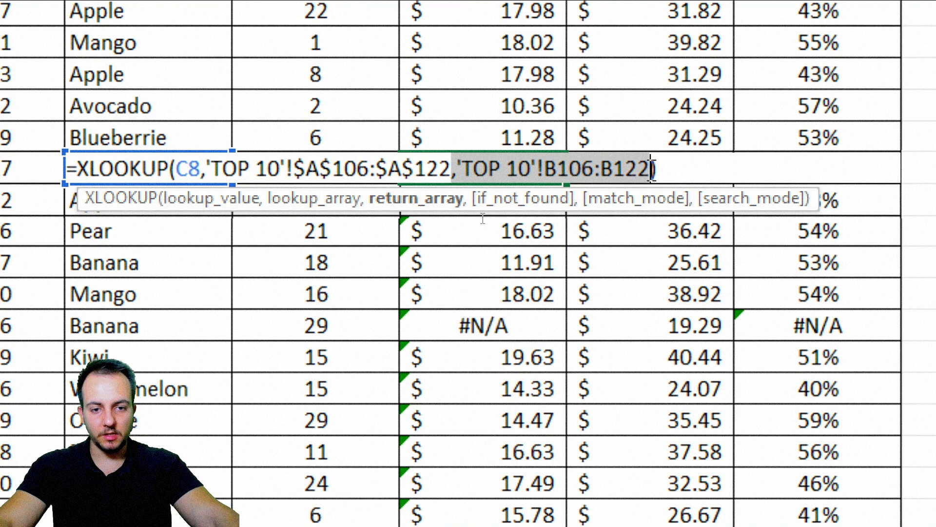
pyautogui.press('F4')
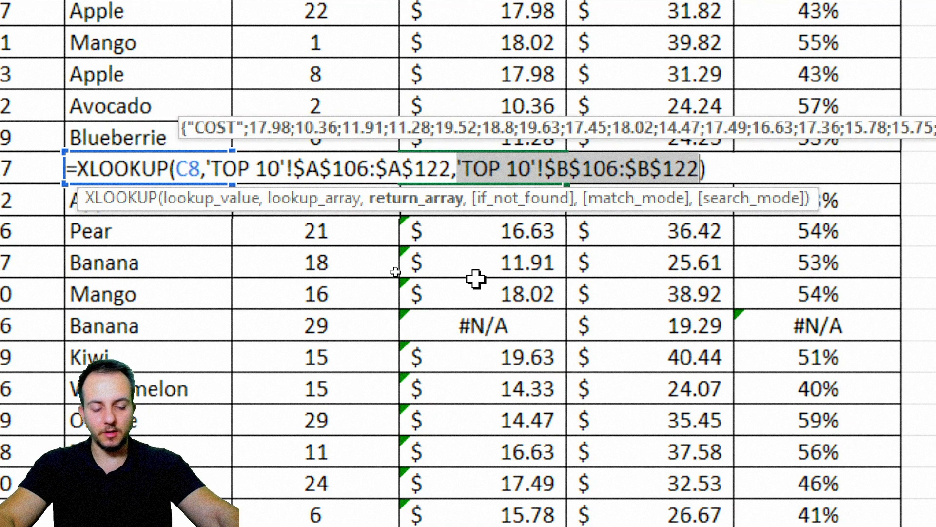
pyautogui.press('Return')
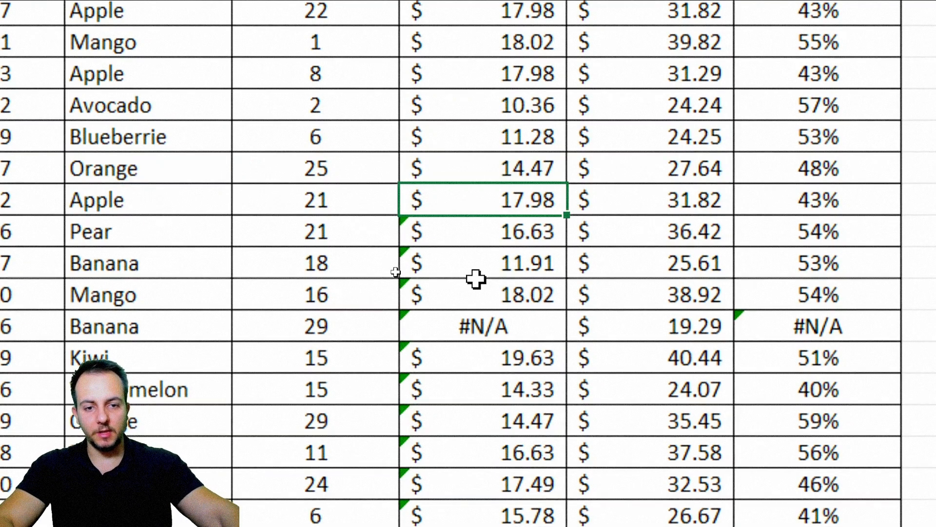
# Step: Fill the XLOOKUP formula with absolute ranges from E8 down the rest of the COST column
pyautogui.click(539, 172)
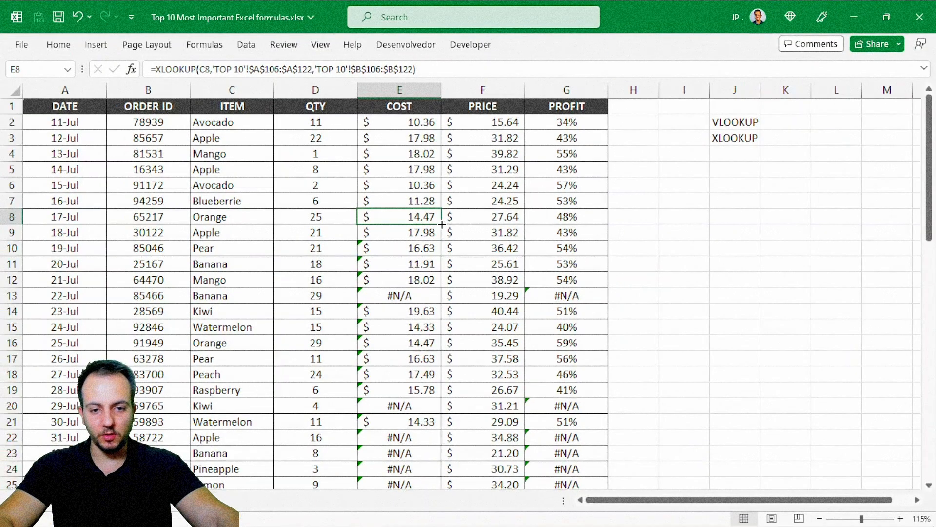
pyautogui.doubleClick(567, 183)
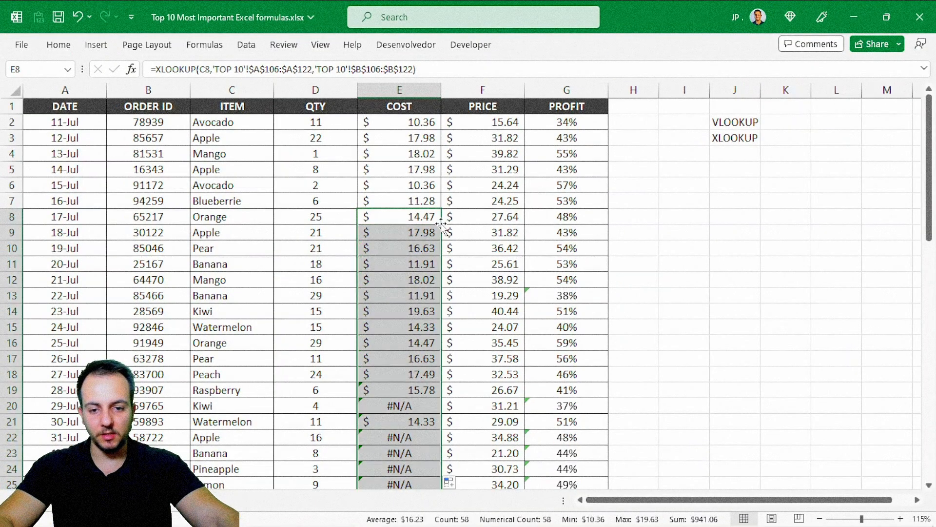
pyautogui.click(408, 295)
# Step: Return to the top of the TOP 10 sheet to view the order totals and summary formulas
pyautogui.hotkey('ctrl', 'Home')
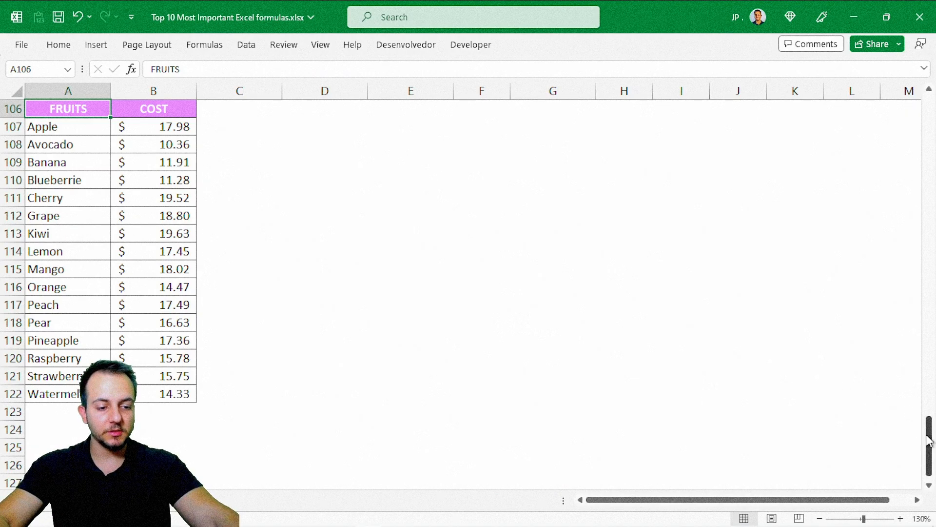
pyautogui.moveTo(928, 441); pyautogui.dragTo(927, 91)
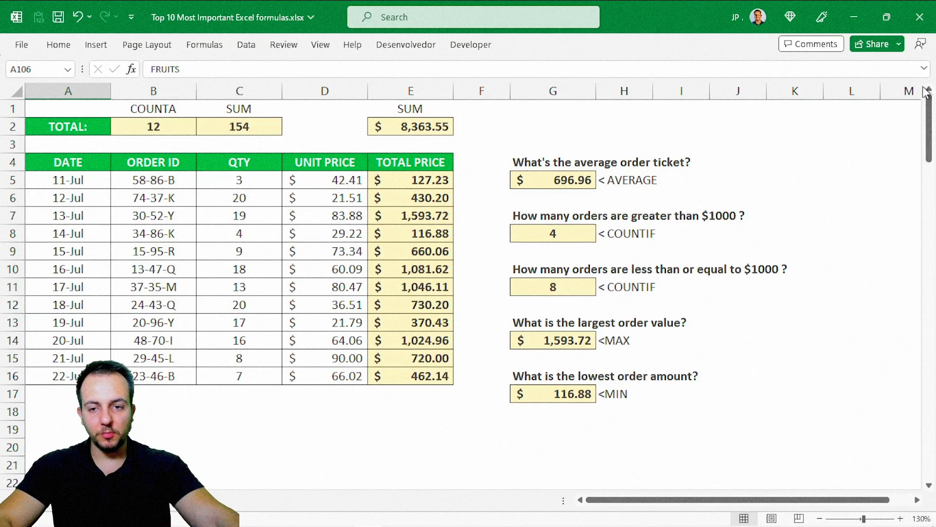